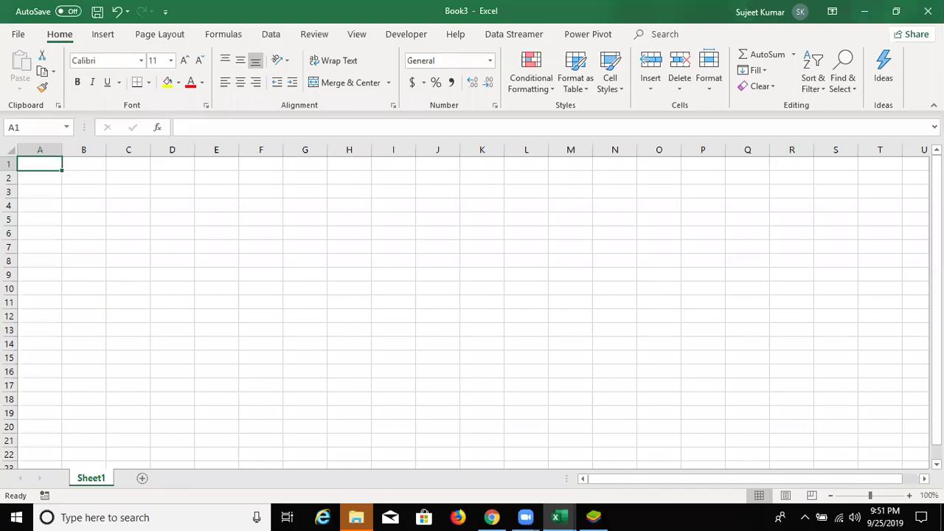
- Return to the Book3 workbook and enter For in D3 and Do in D6
key("super+d")
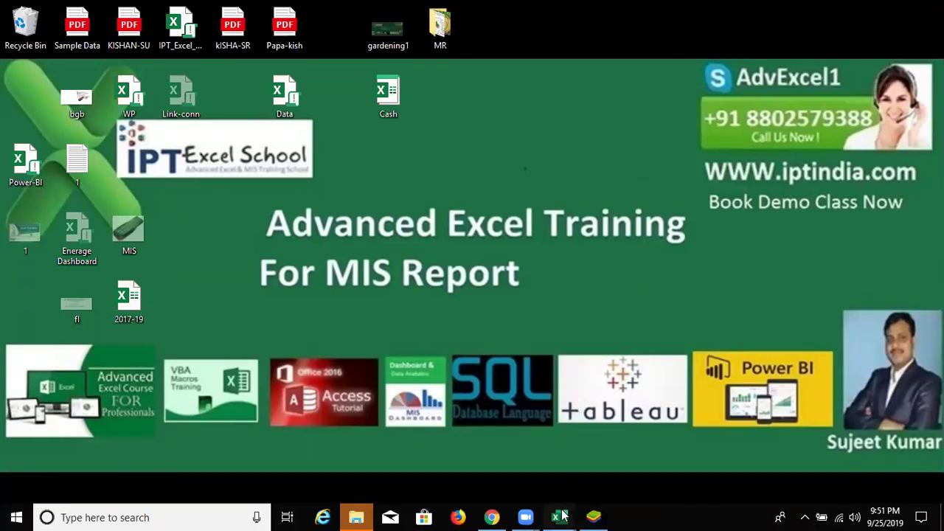
mouse_move(560, 516)
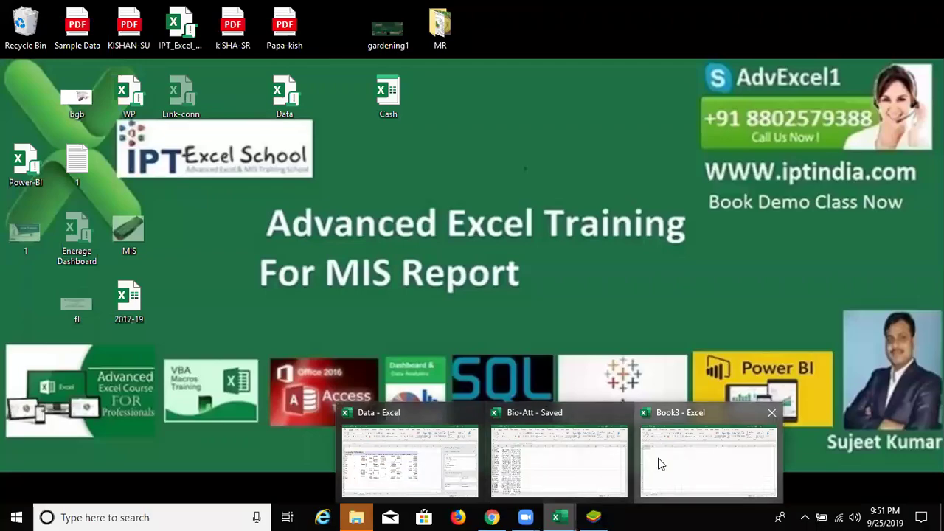
left_click(661, 464)
left_click(172, 197)
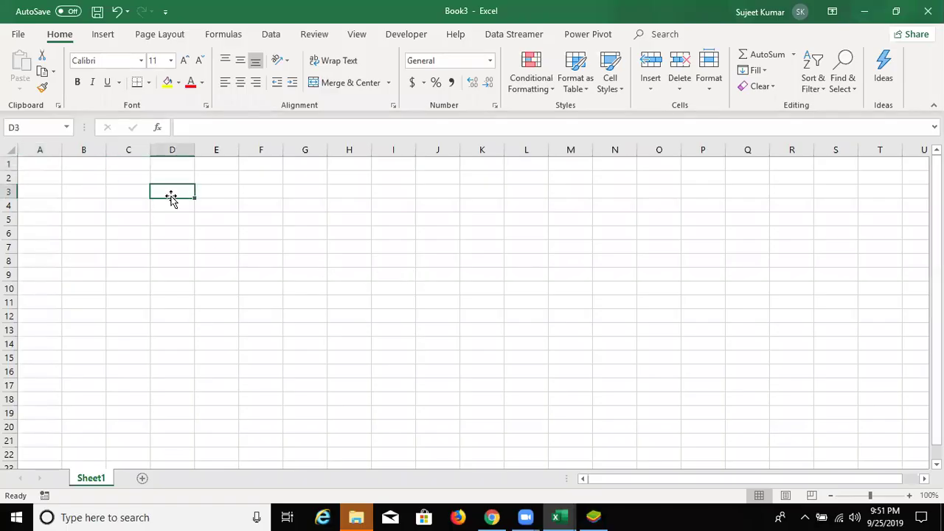
type("For")
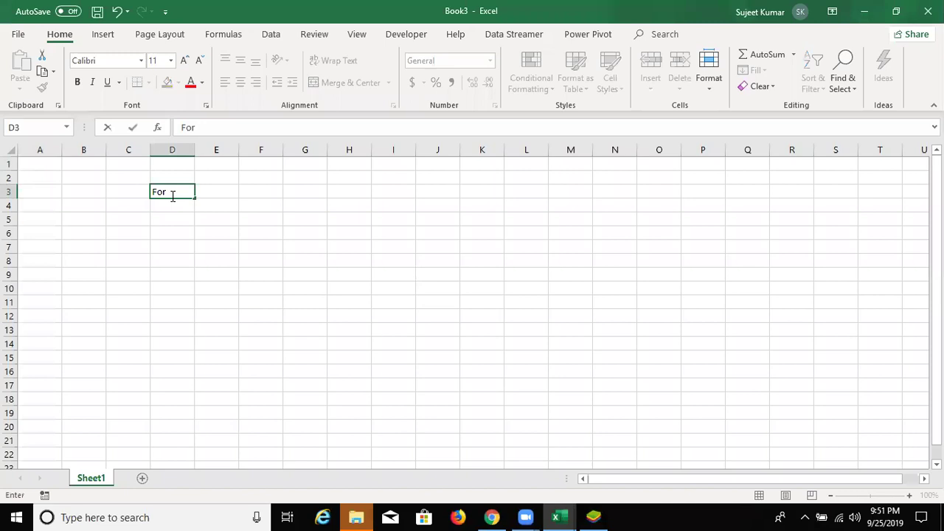
key("Return")
key("Return")
key("Return")
type("Do")
key("Return")
- Enter I, Each, While and Unil in column E, then add a new worksheet
left_click(171, 195)
key("Right")
key("Down")
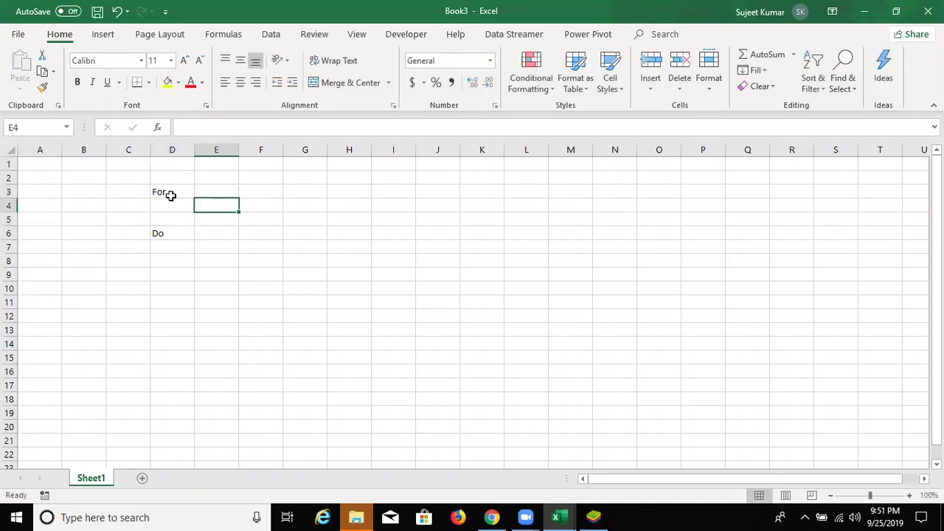
key("Up")
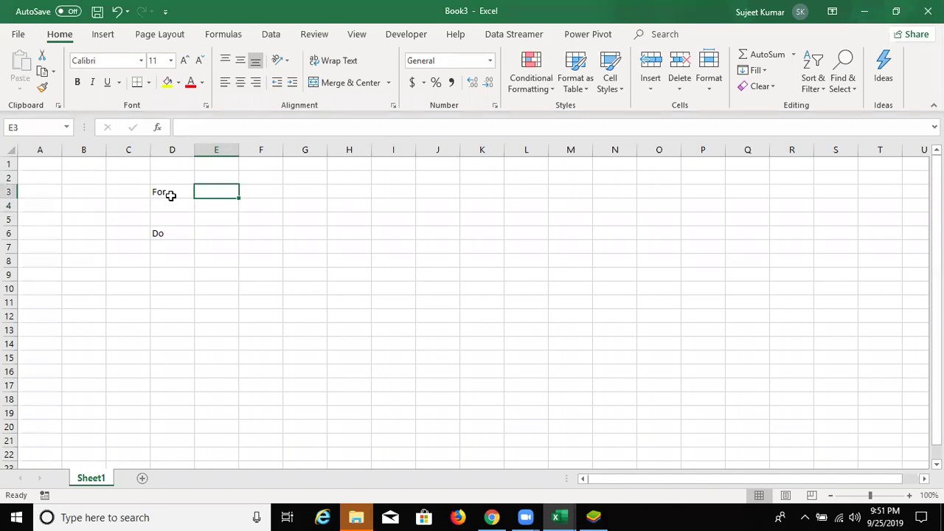
type("I")
key("Return")
type("Each")
key("Return")
key("Return")
key("Return")
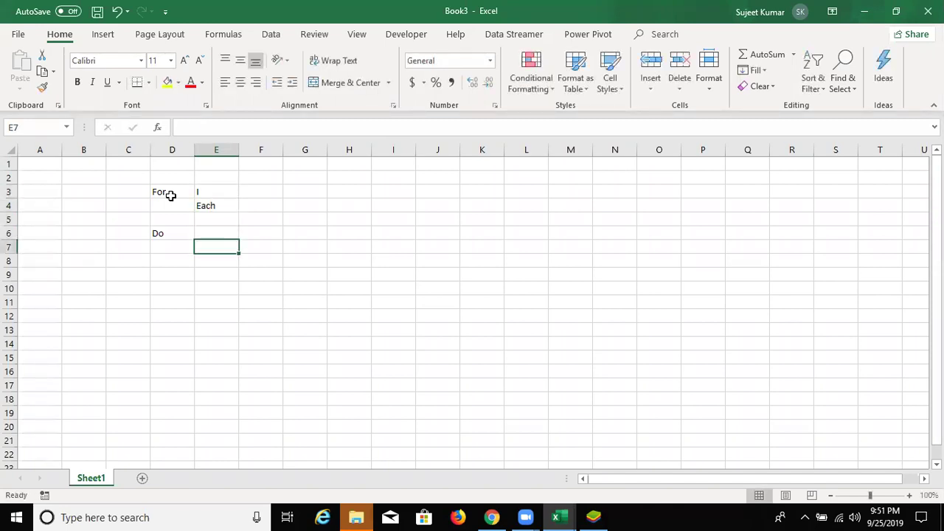
type("While")
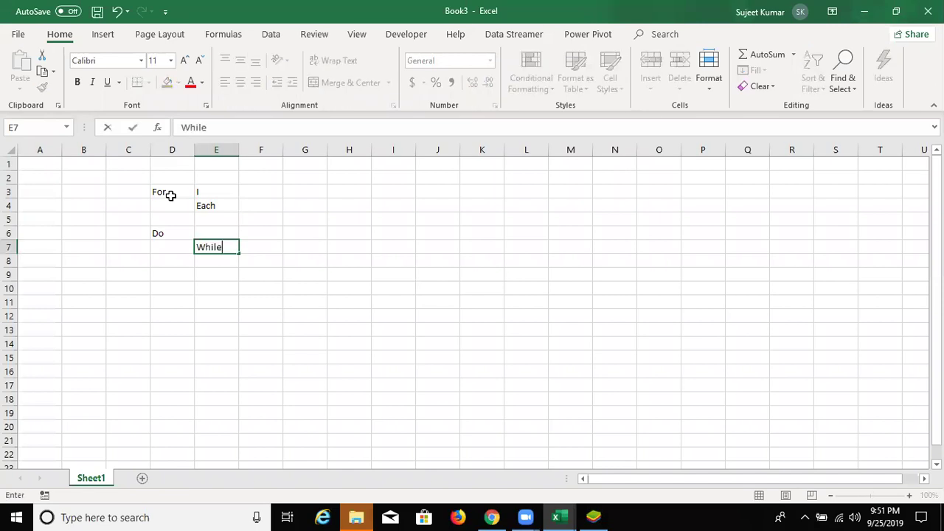
key("Return")
type("Unil")
key("Return")
key("Up")
key("Up")
key("Up")
key("Up")
key("Up")
key("Up")
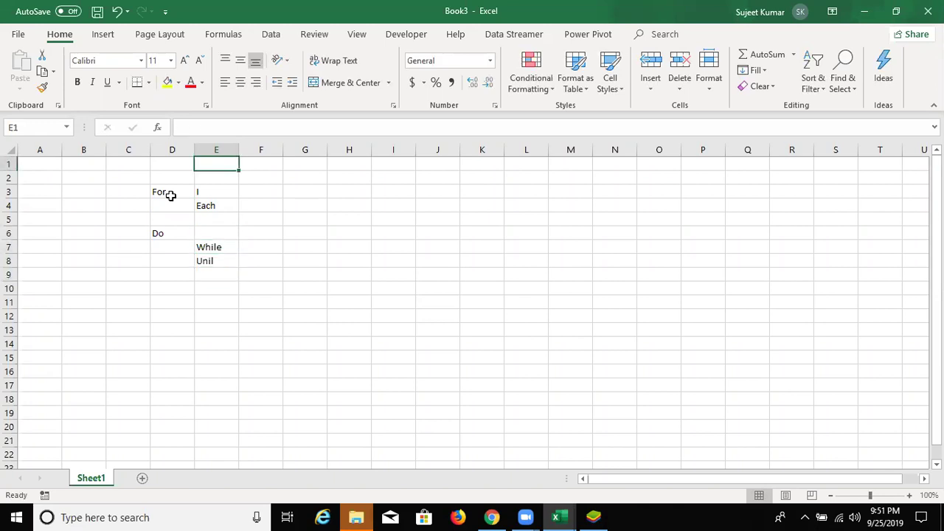
left_click(138, 478)
- Open the Visual Basic editor and delete all of Module2's old code
left_click(412, 37)
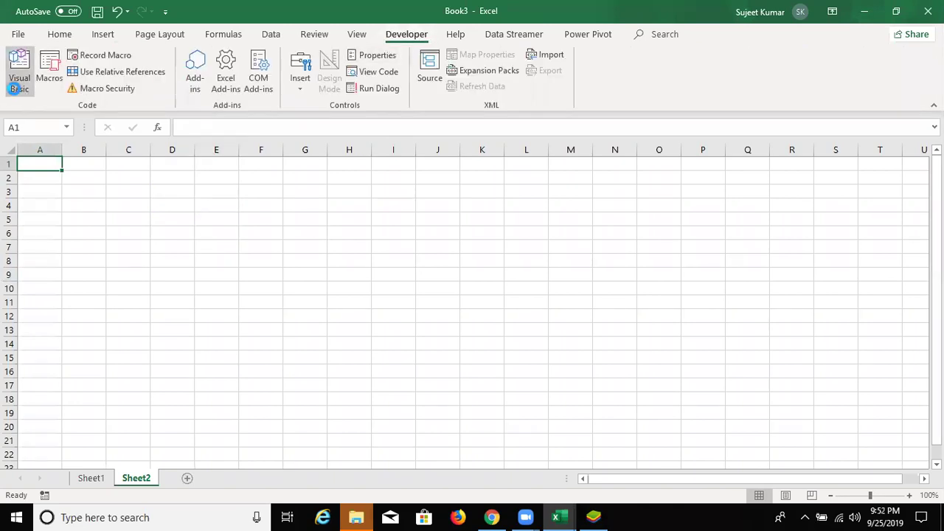
left_click(15, 88)
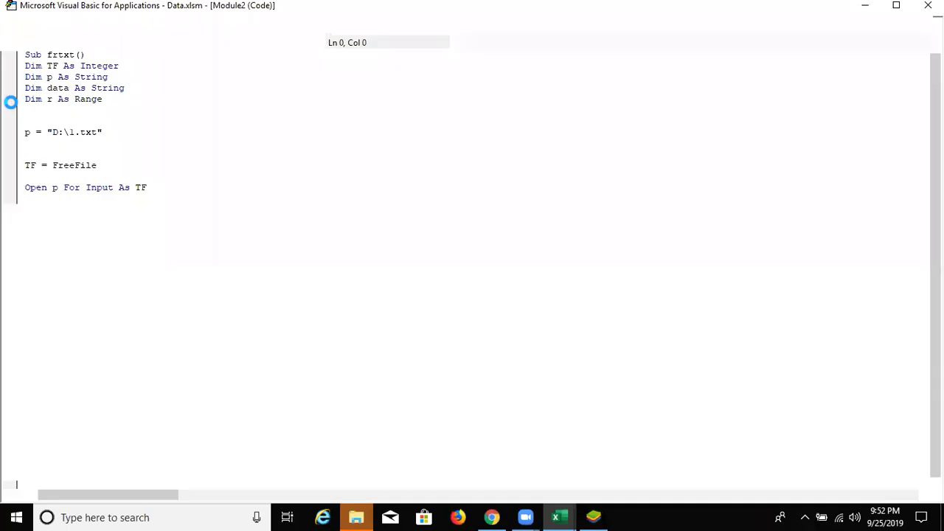
left_click(208, 244)
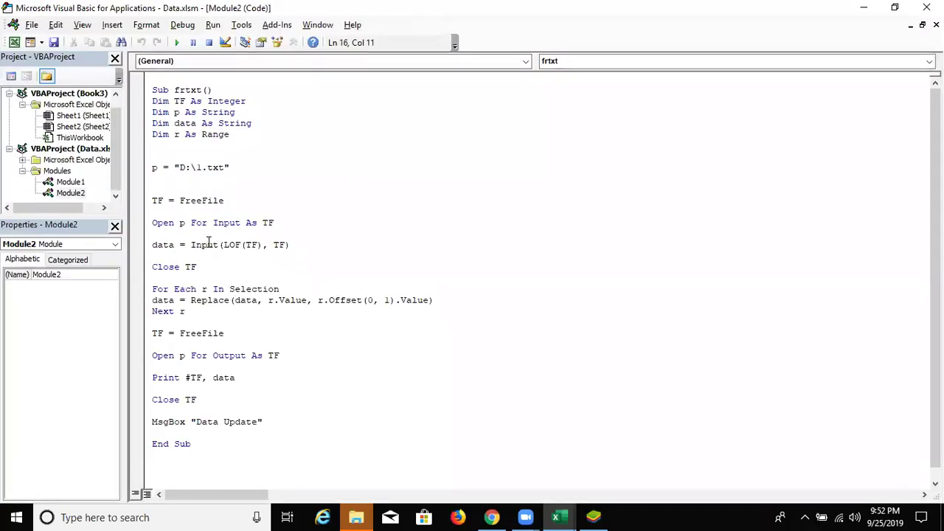
key("ctrl+a")
key("Delete")
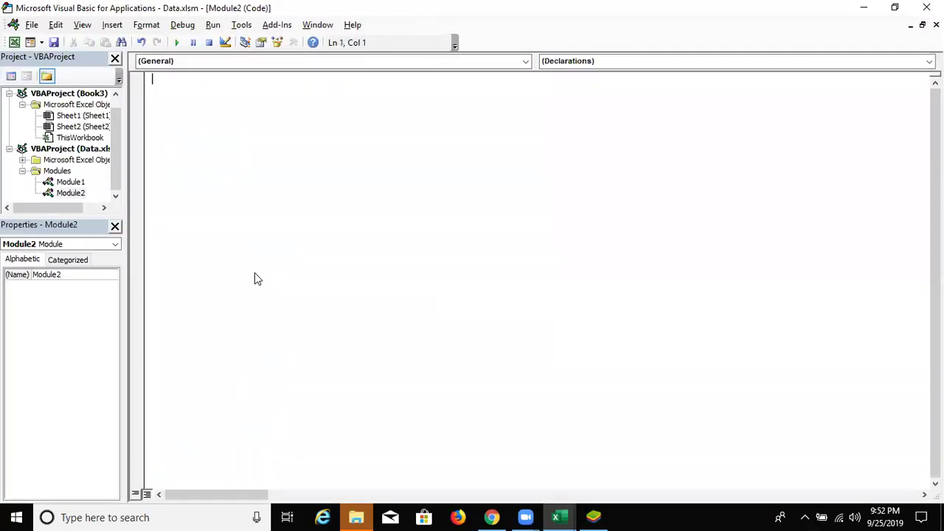
- Write an empty Sub copy() procedure and switch back to the workbook with Alt+F11
type("sub ex")
key("BackSpace")
key("BackSpace")
type("copy()")
key("Return")
key("Return")
key("Return")
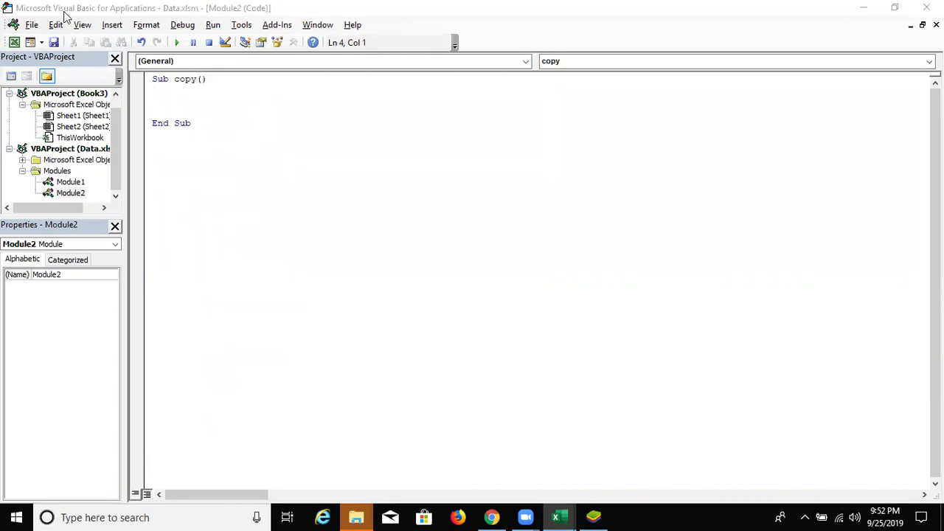
key("alt+F11")
- Enter the headers Name, City and Amt in A1:C1
type("Name")
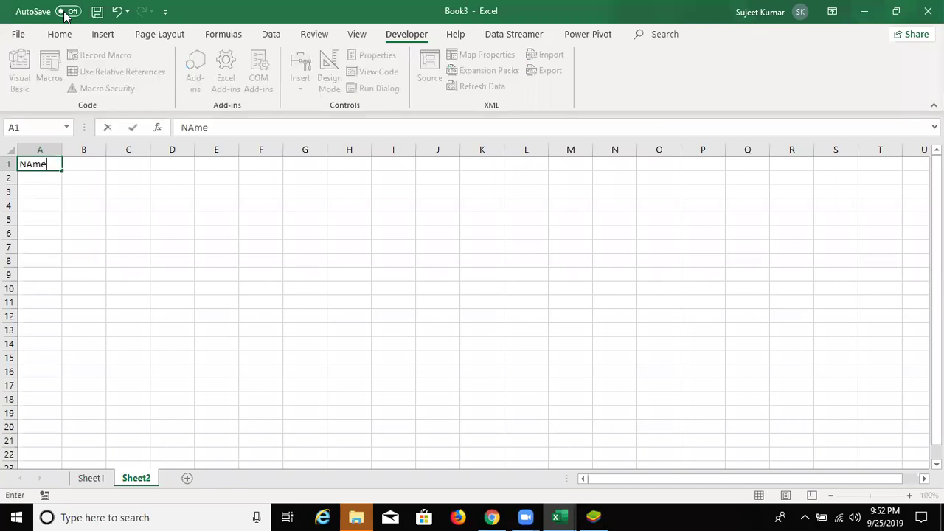
key("Tab")
type("City")
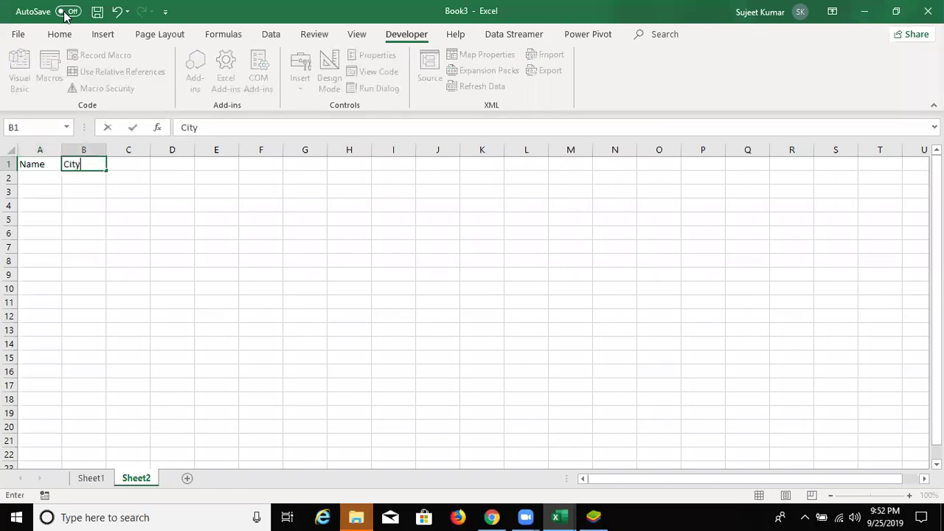
key("Tab")
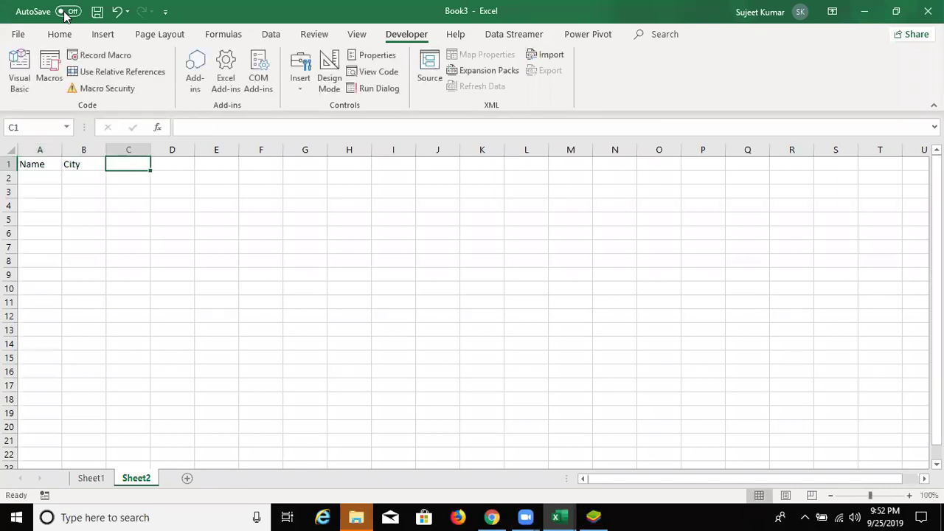
type("aMT")
key("Return")
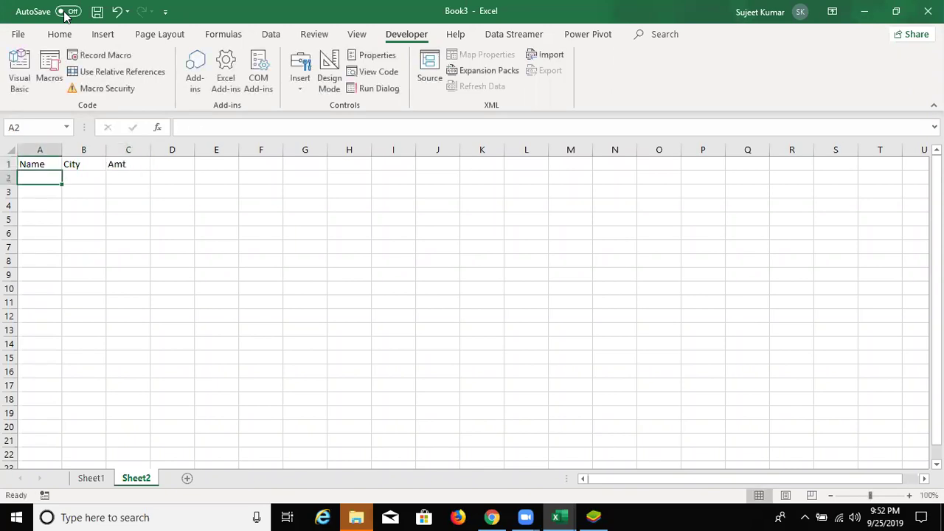
- List the cities Pune, Noida, Delhi and Kanpur in B2:B5
key("Tab")
type("Pu")
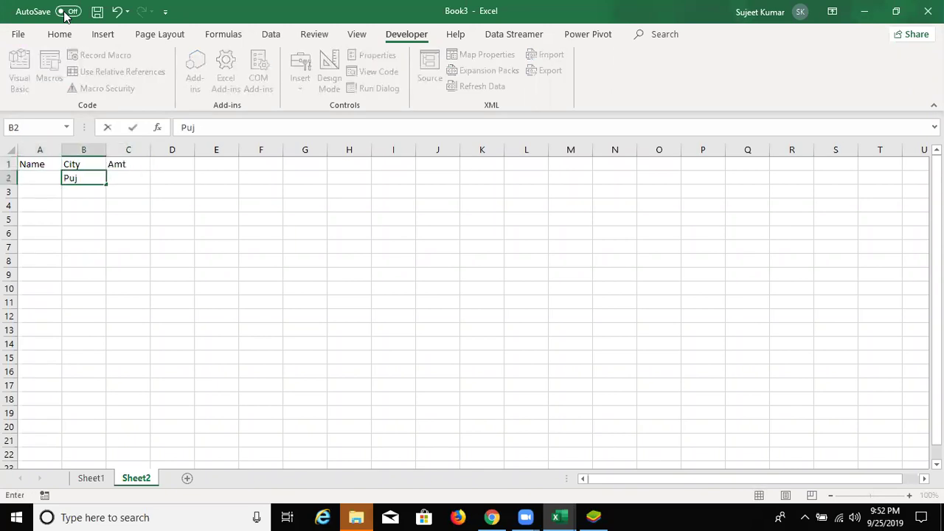
key("BackSpace")
type("n")
type("e")
key("Return")
type("Noida")
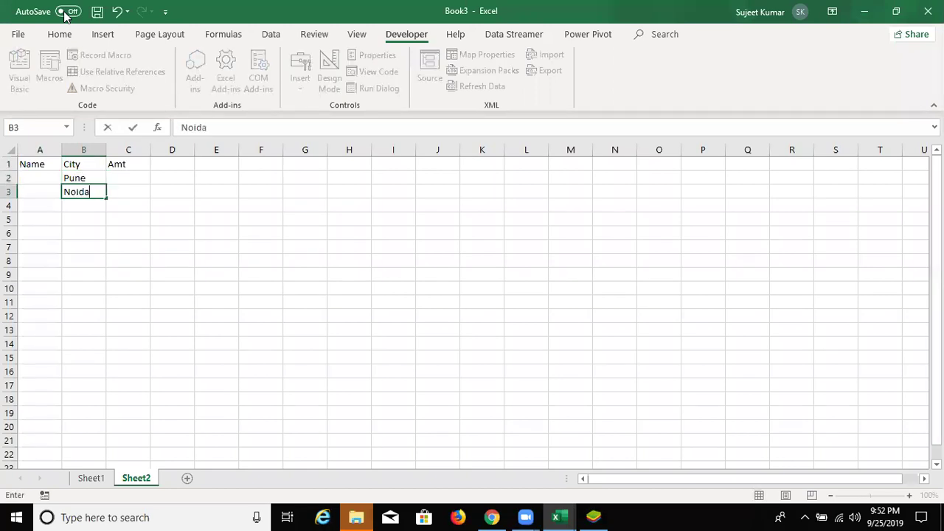
key("Return")
type("Delhi")
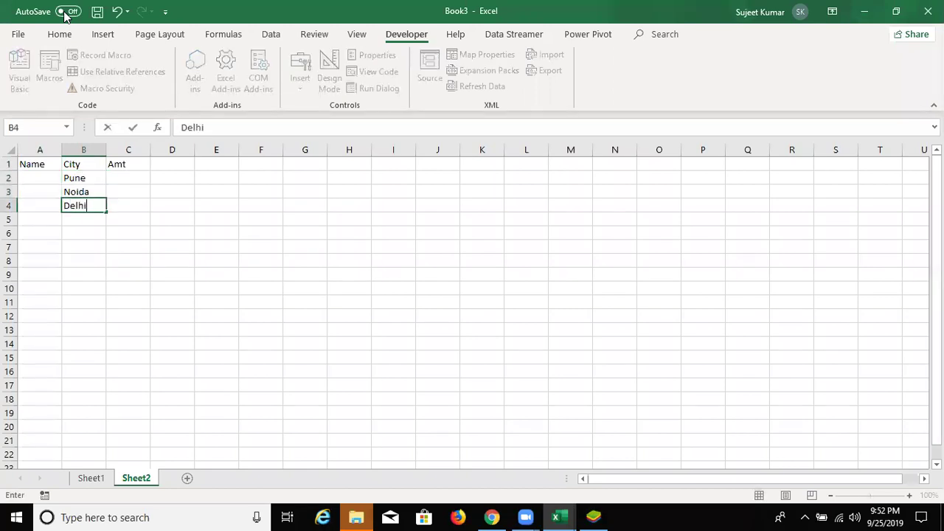
key("Return")
type("Kanpur")
key("Return")
- Add Total in A6 with =SUM(C2:C5) in C6, then select the table A1:C6
key("Left")
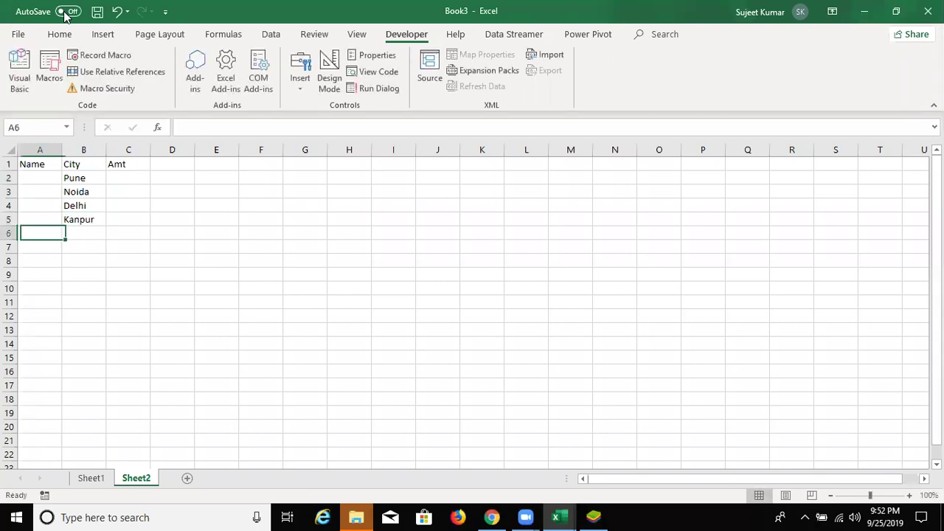
type("Total")
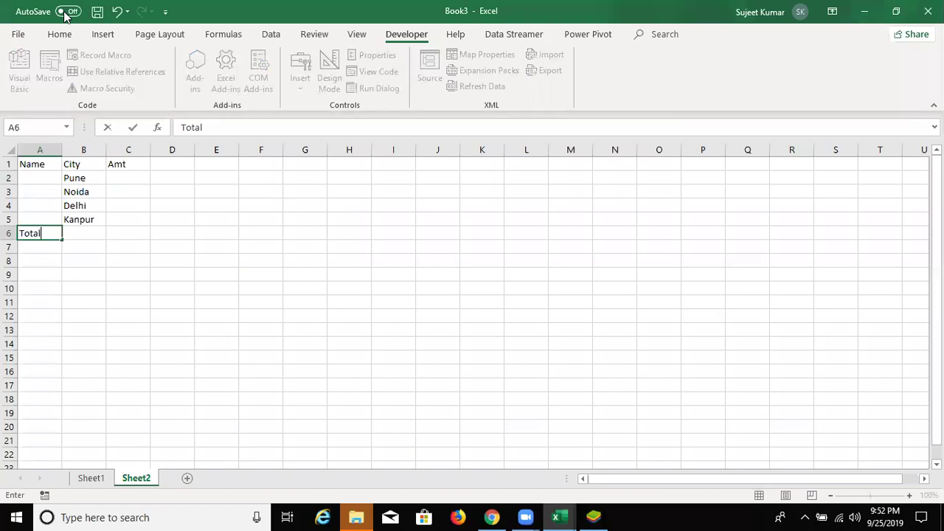
key("Right")
key("Right")
type("=sum")
key("Tab")
key("Up")
key("shift+Up")
key("shift+Up")
key("shift+Up")
key("Return")
key("Up")
key("shift+Right")
key("shift+Right")
key("shift+Up")
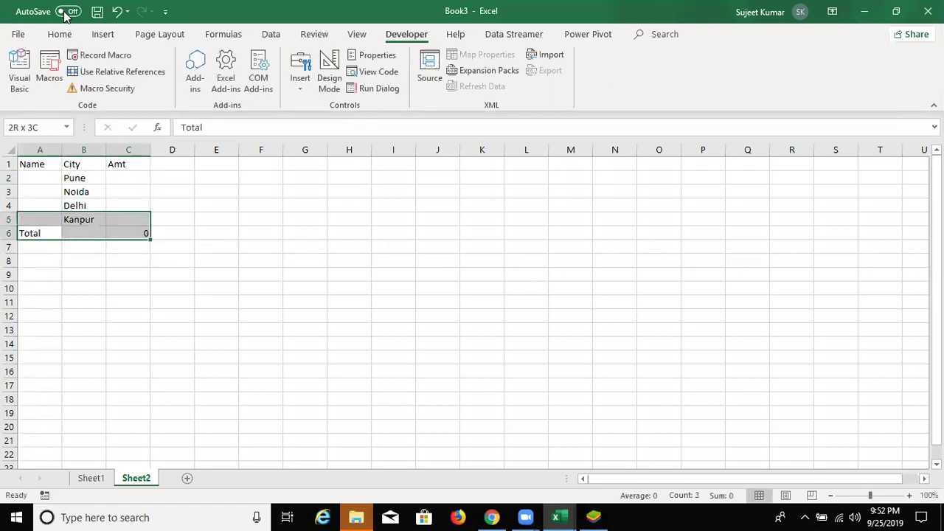
key("shift+Up")
key("shift+Up")
key("shift+Up")
- Apply All Borders to every cell of the table A1:C6
left_click(49, 37)
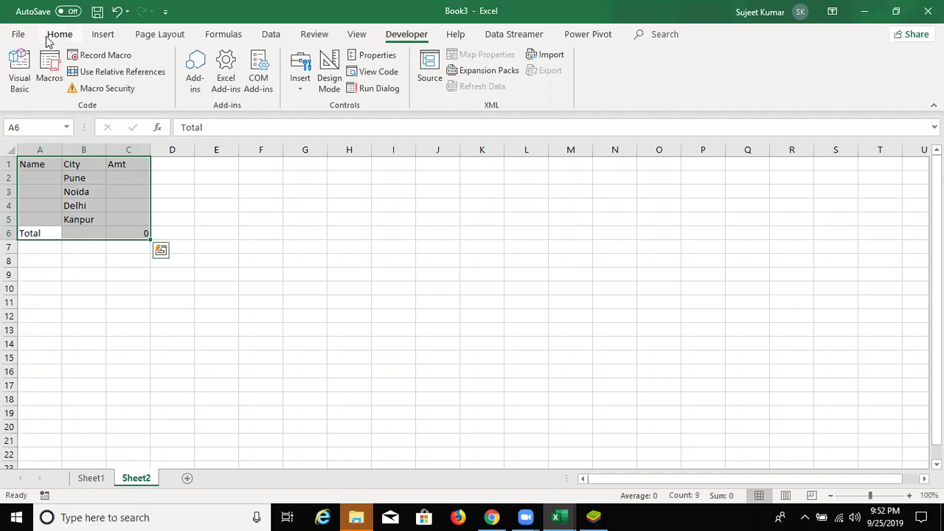
left_click(148, 82)
left_click(148, 202)
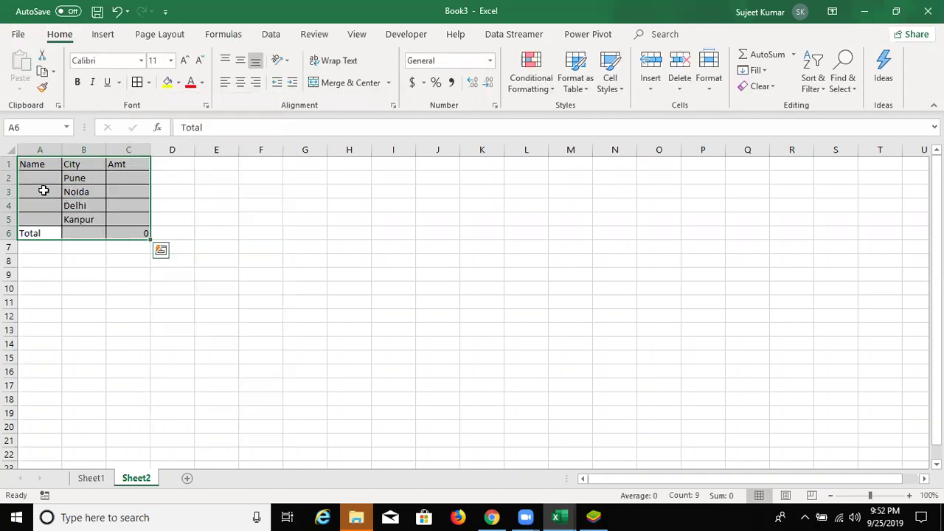
- Merge the empty Name cells A2:A5 and make the header row A1:C1 bold
left_click_drag(40, 179, 40, 220)
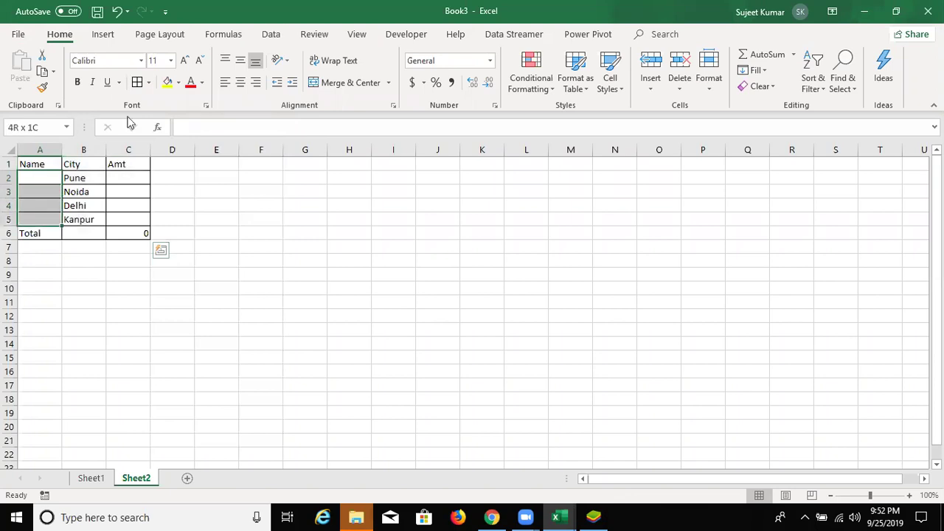
left_click(345, 83)
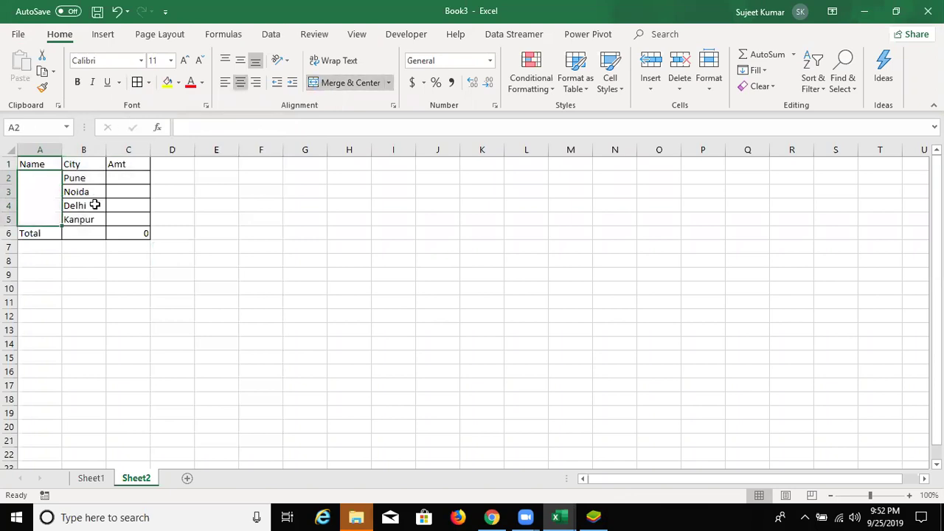
left_click(94, 205)
left_click_drag(38, 163, 118, 162)
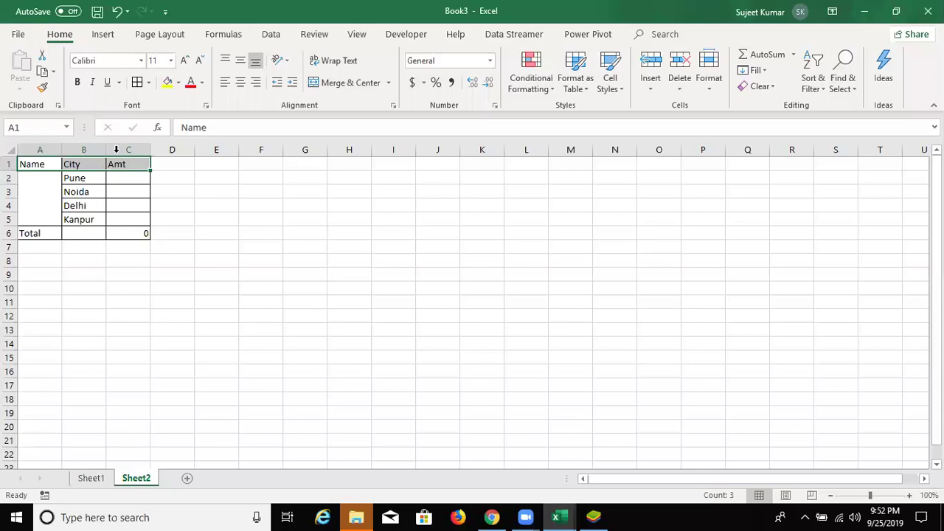
key("ctrl+b")
left_click_drag(29, 233, 138, 235)
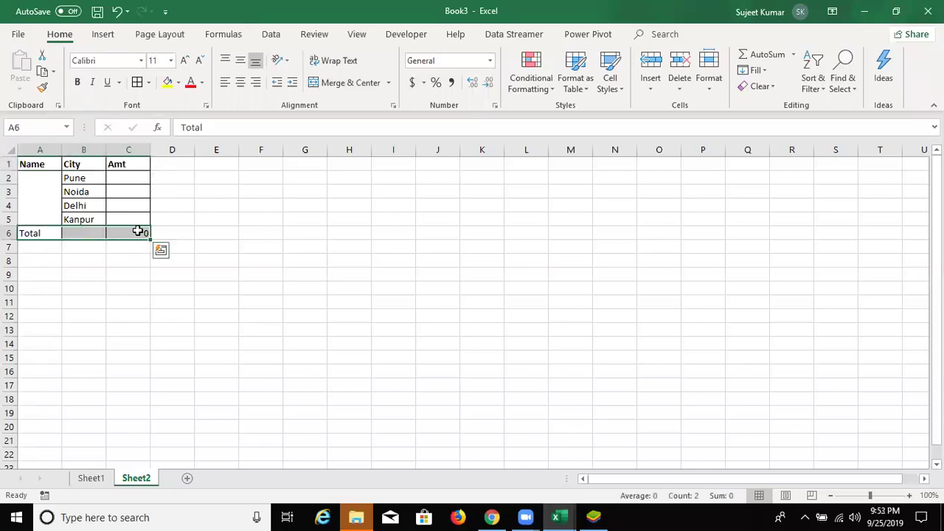
- Bold the Total row, then paste copies of table A1:C6 at A8 and A15
key("ctrl+b")
left_click(100, 271)
left_click_drag(41, 164, 148, 231)
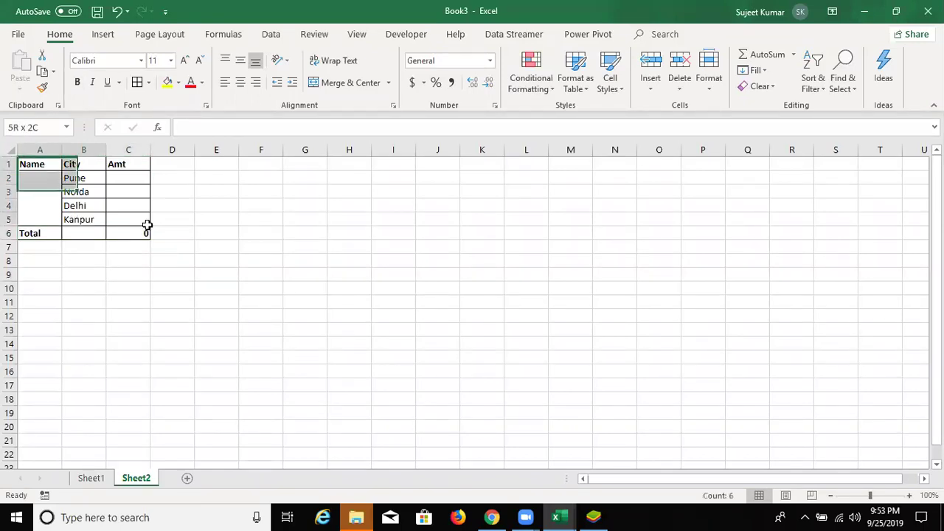
key("ctrl+c")
left_click(60, 259)
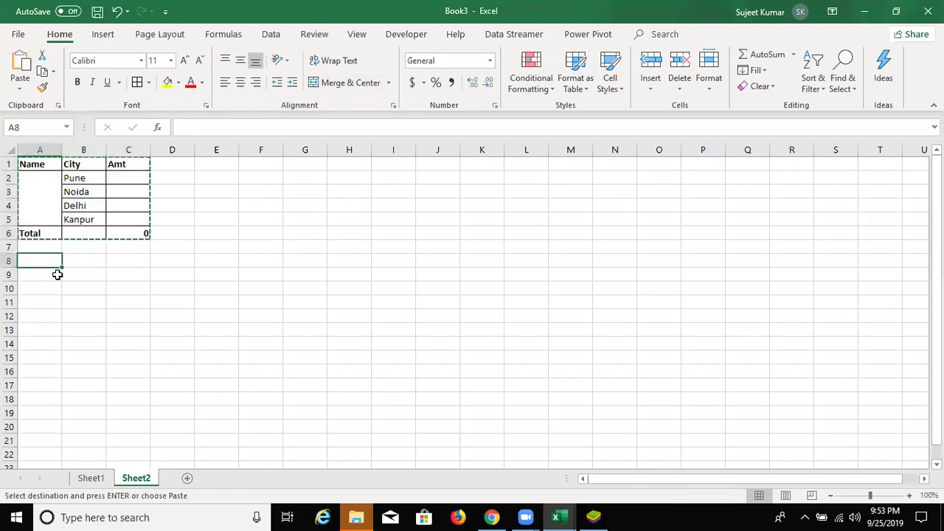
key("ctrl+v")
left_click(39, 361)
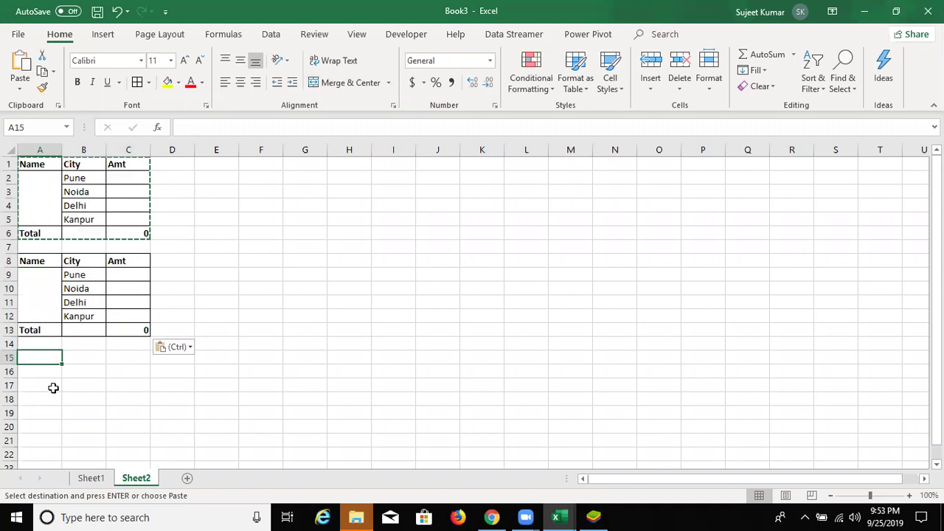
key("ctrl+v")
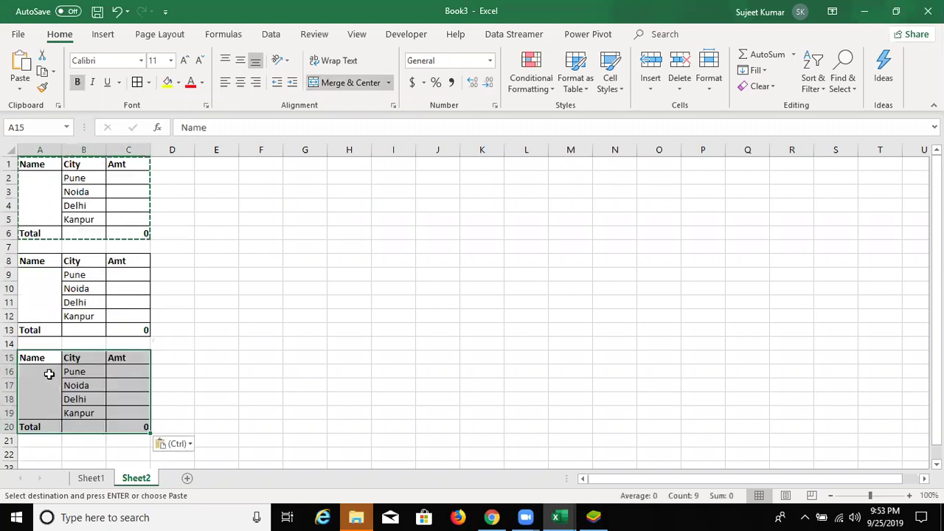
- Undo the extra pasted table and return to Module2's empty copy macro
key("ctrl+z")
key("ctrl+z")
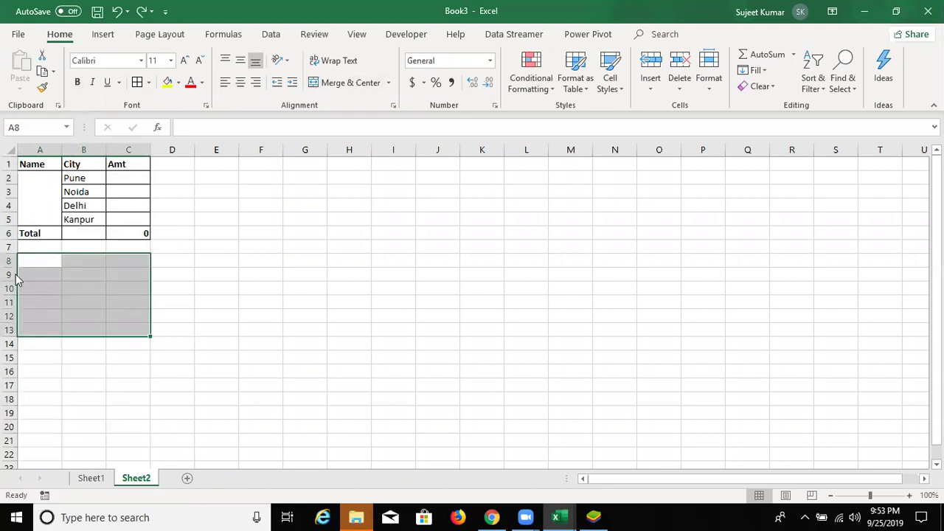
key("alt+F11")
key("Up")
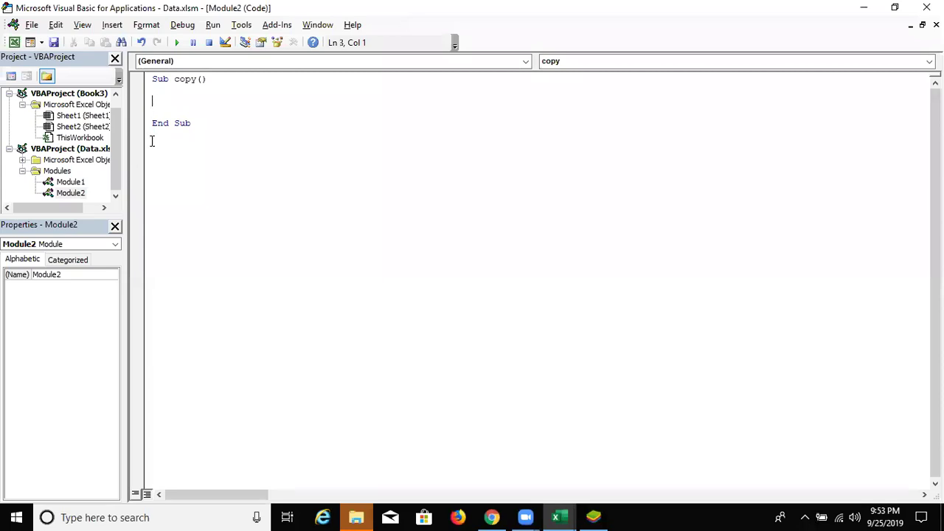
- Add the statement Range("A1:C6").copy inside the copy macro
key("alt+F11")
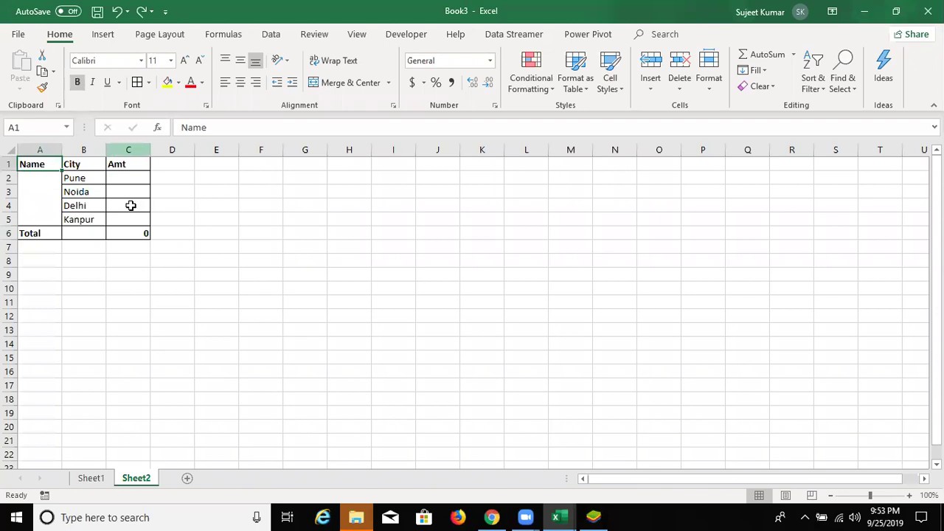
key("alt+F11")
type("range")
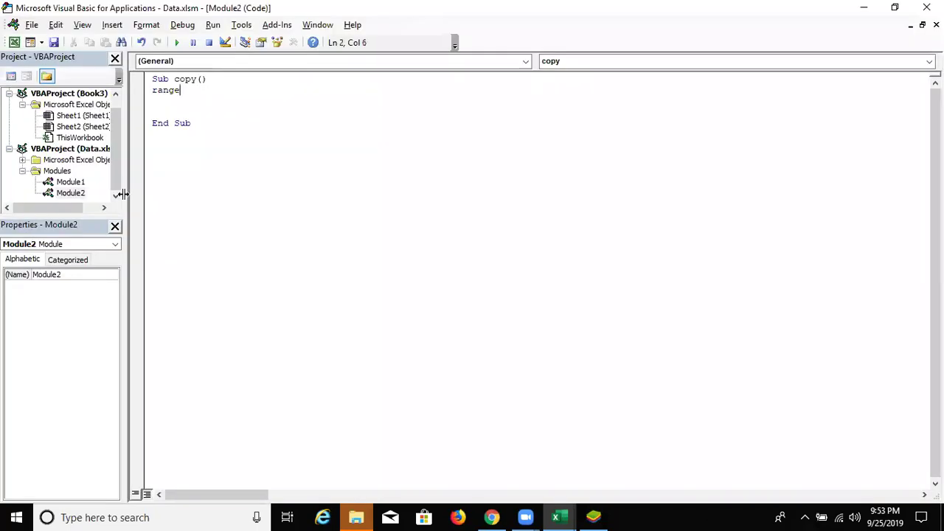
type("(\"A1:C6\").")
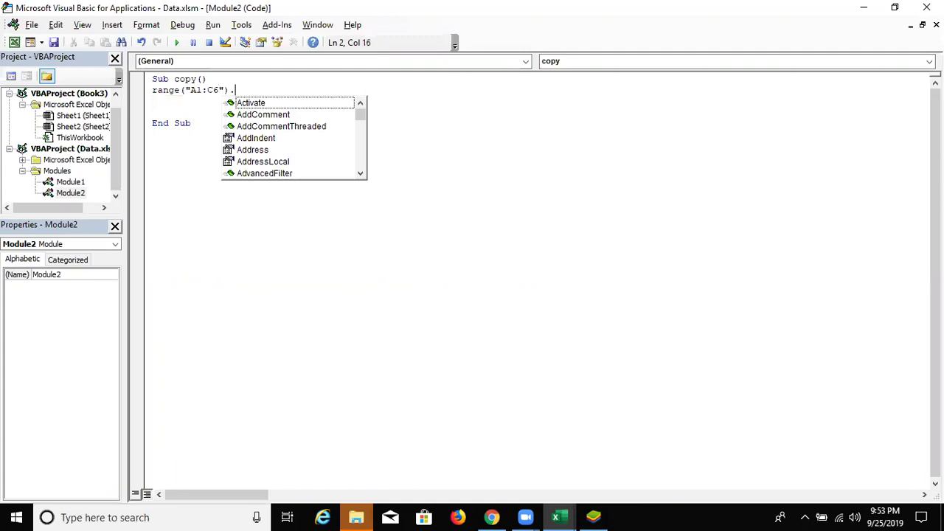
type("copy")
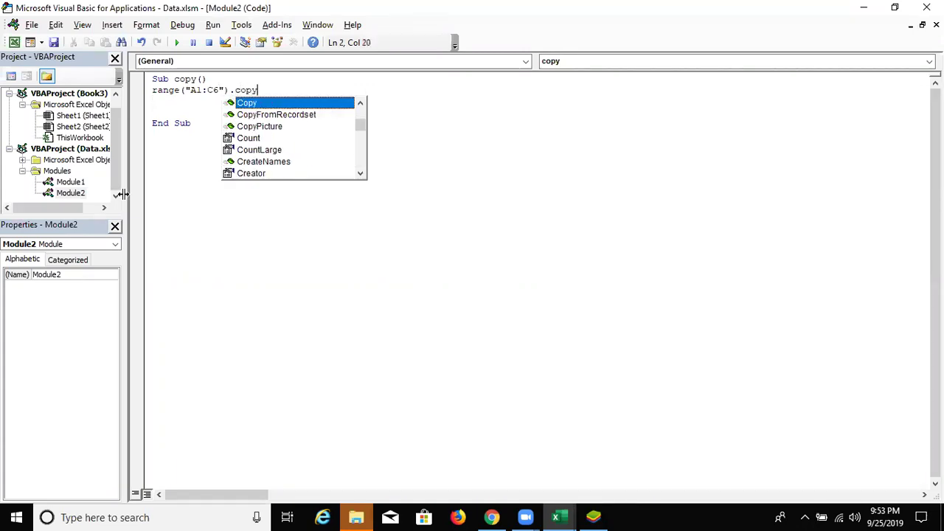
key("Return")
key("Return")
key("Return")
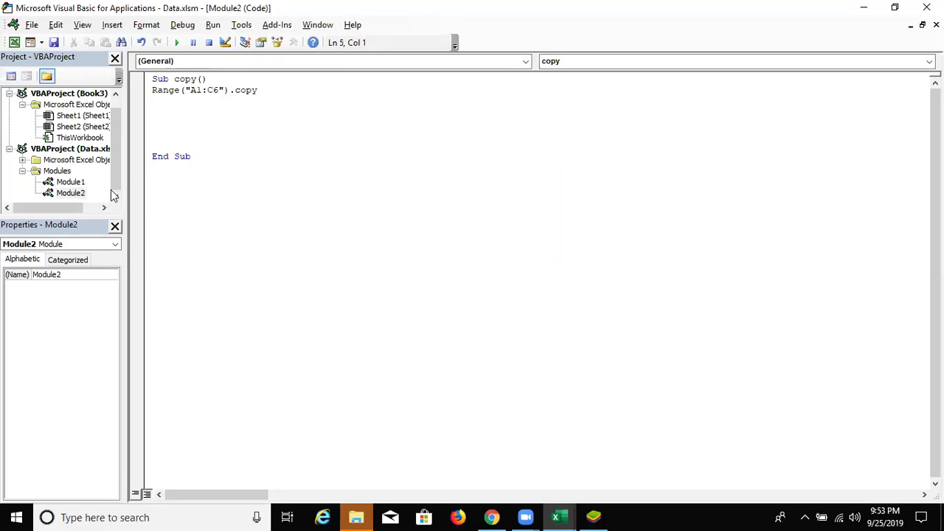
- Start the paste statement as Range("A65000").End(xlUp) using the IntelliSense suggestions
key("alt+F11")
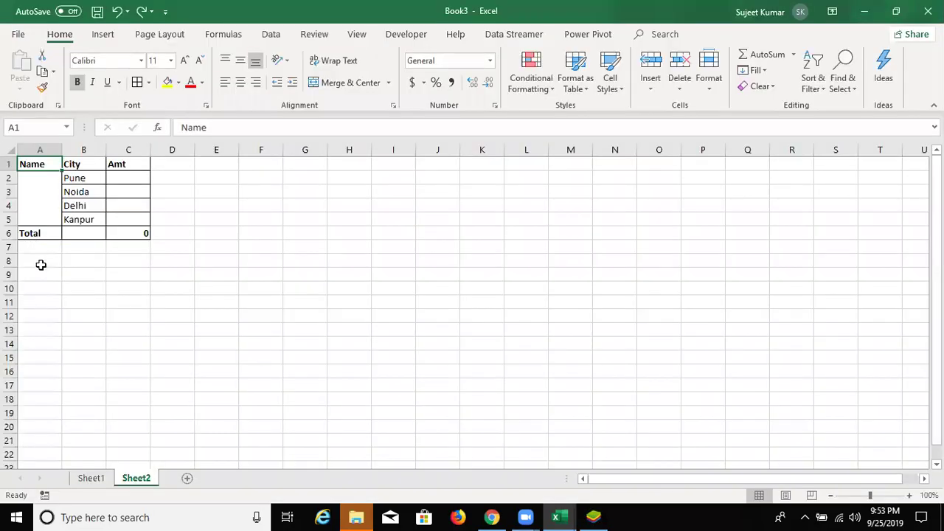
left_click(39, 263)
key("alt+F11")
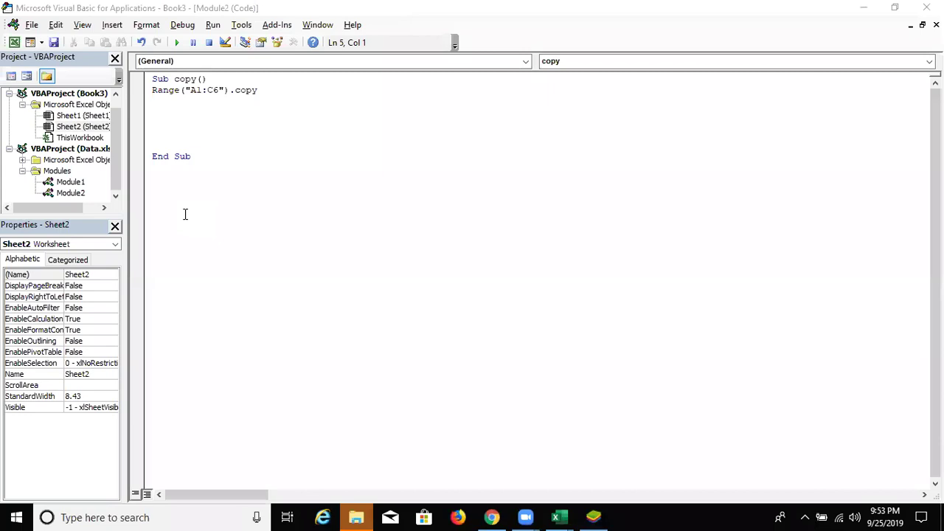
type("range")
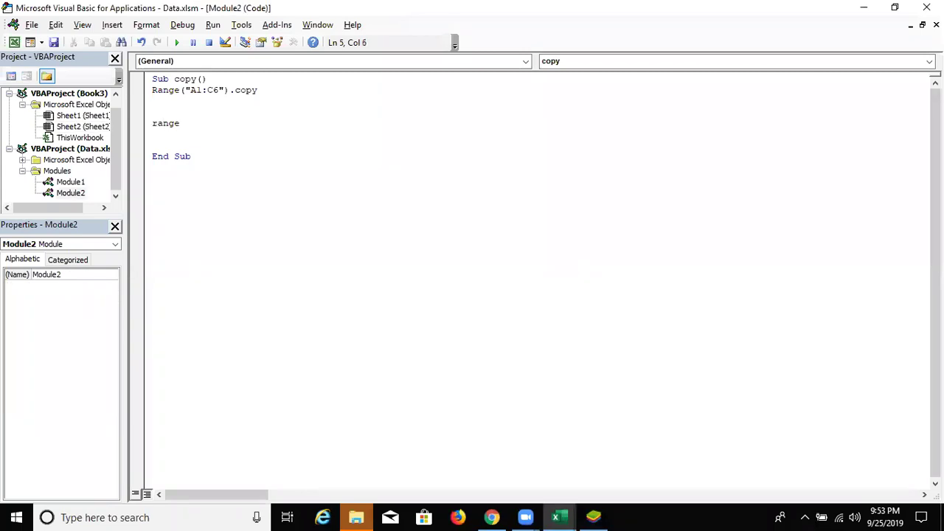
type("(\"A65000")
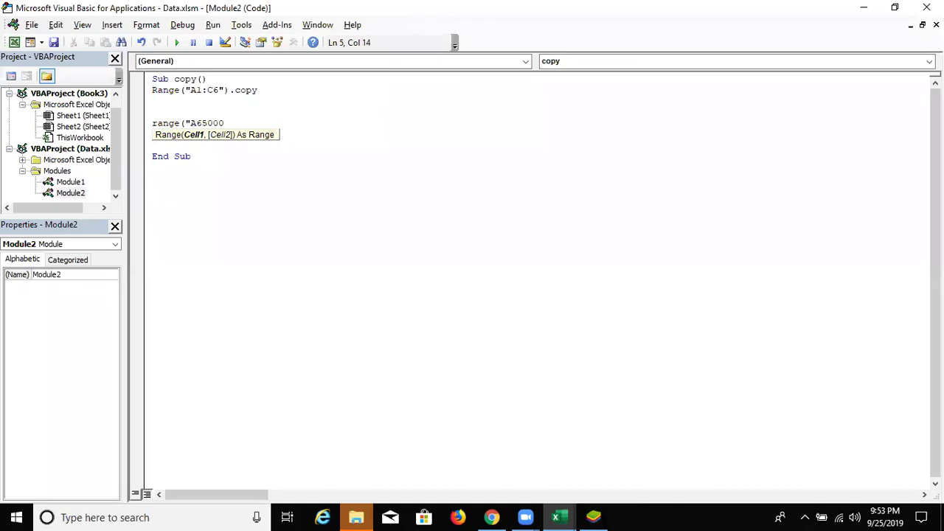
type("\").end")
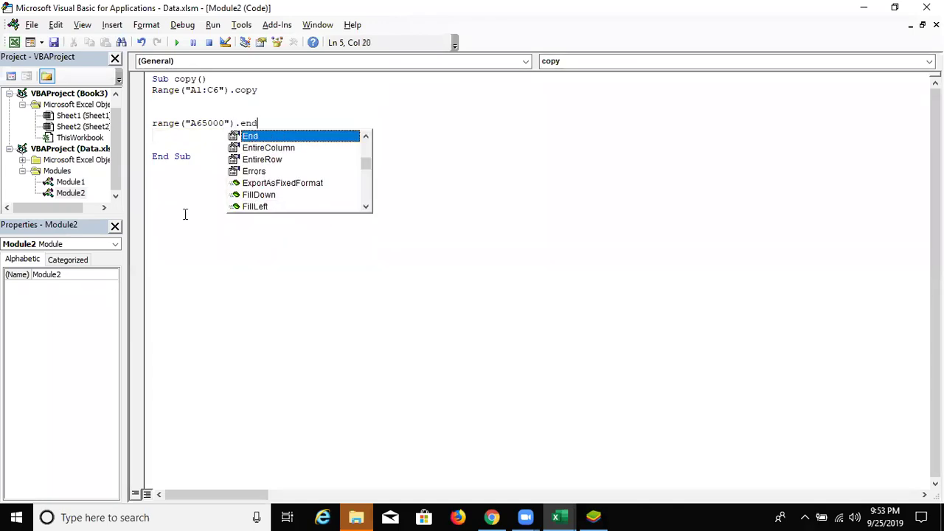
key("Tab")
type("(")
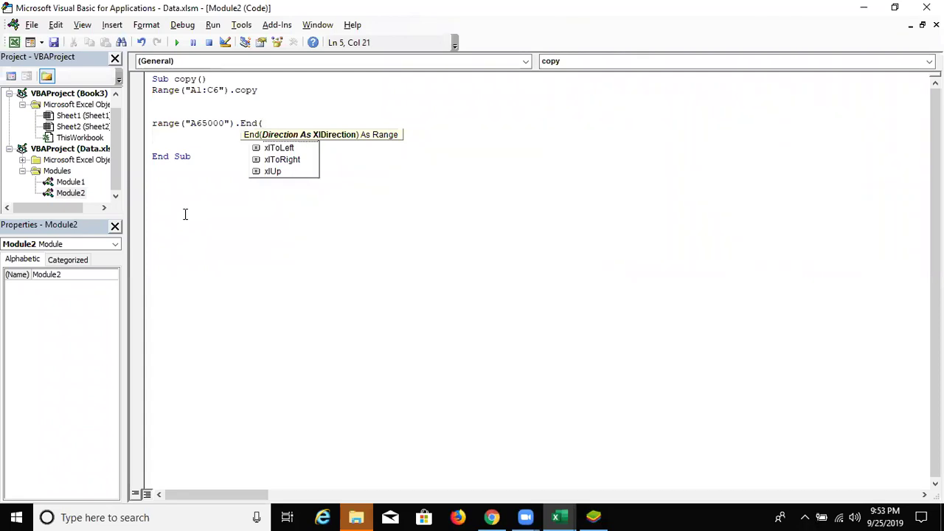
key("Up")
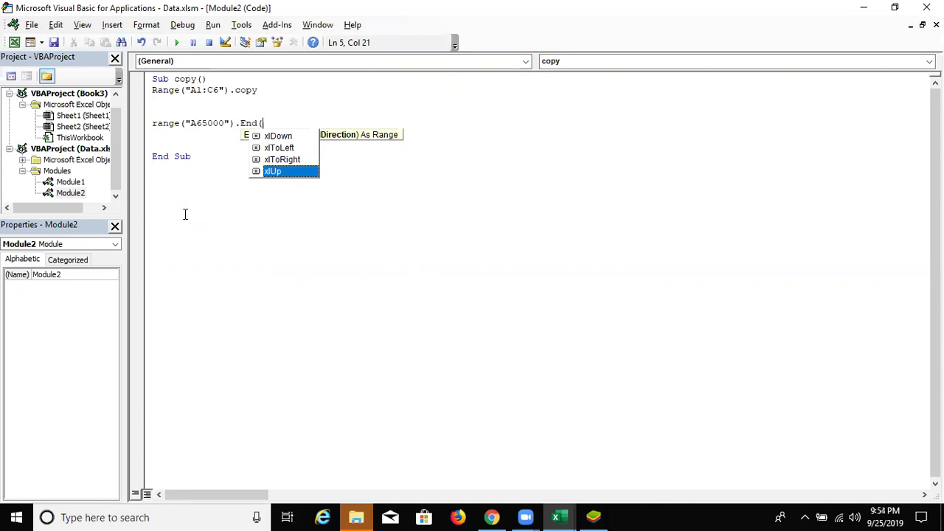
key("Tab")
- Complete the paste statement with .Offset(2, 0).PasteSpecial
type(")")
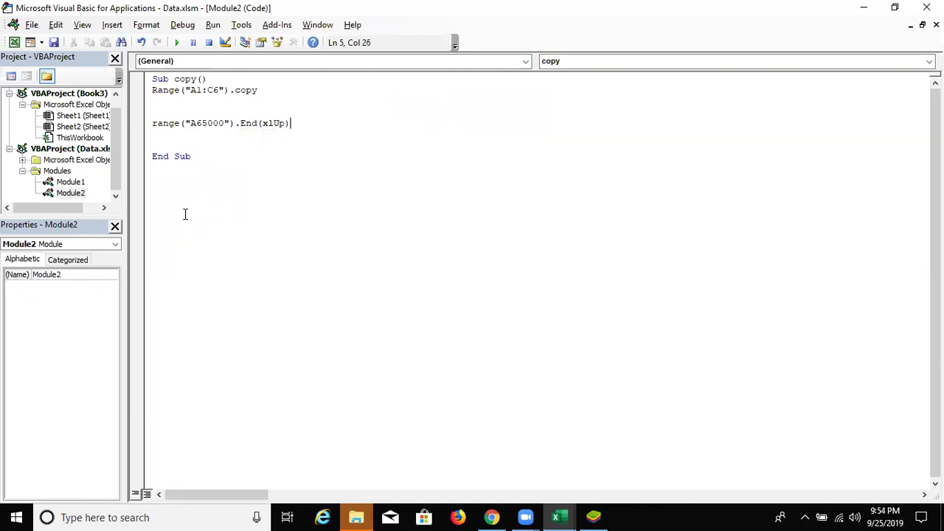
type(".of")
key("Tab")
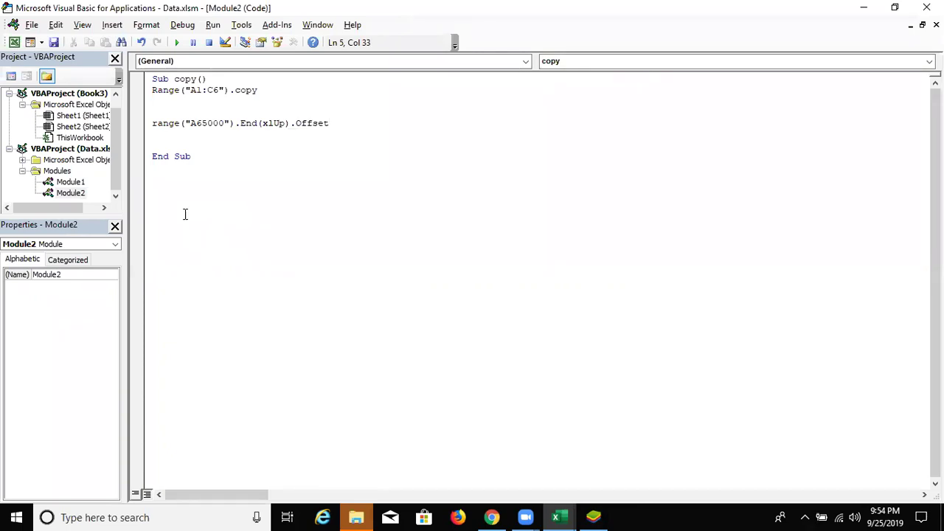
type("(1,0")
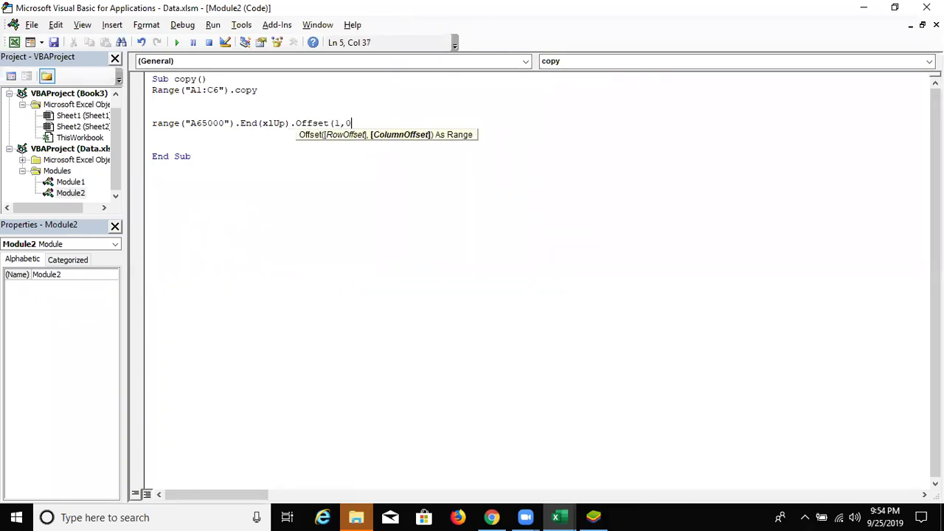
type(")")
key("BackSpace")
key("BackSpace")
key("BackSpace")
key("BackSpace")
type("2")
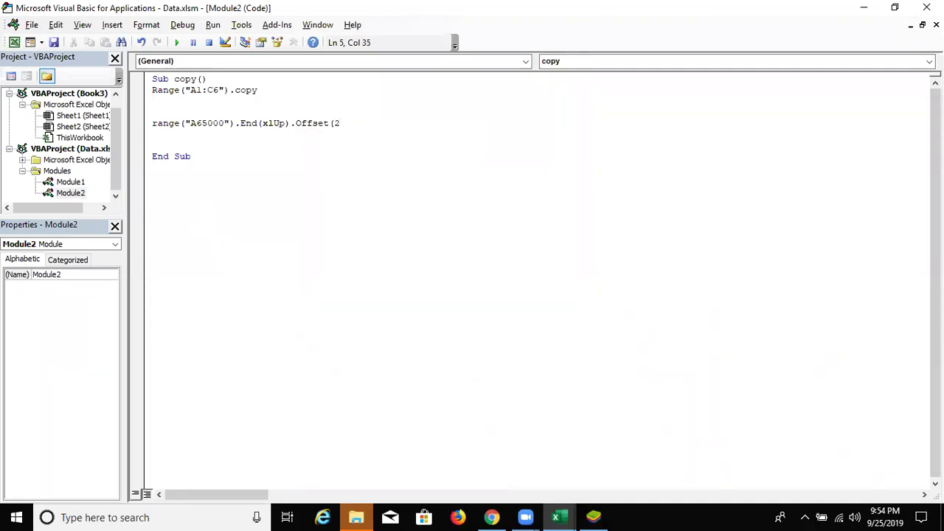
type(",0")
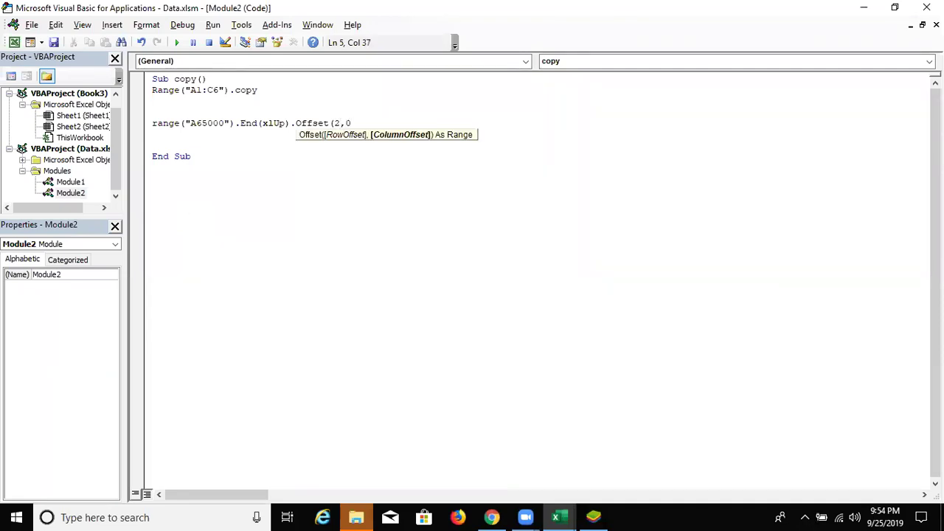
type(").p")
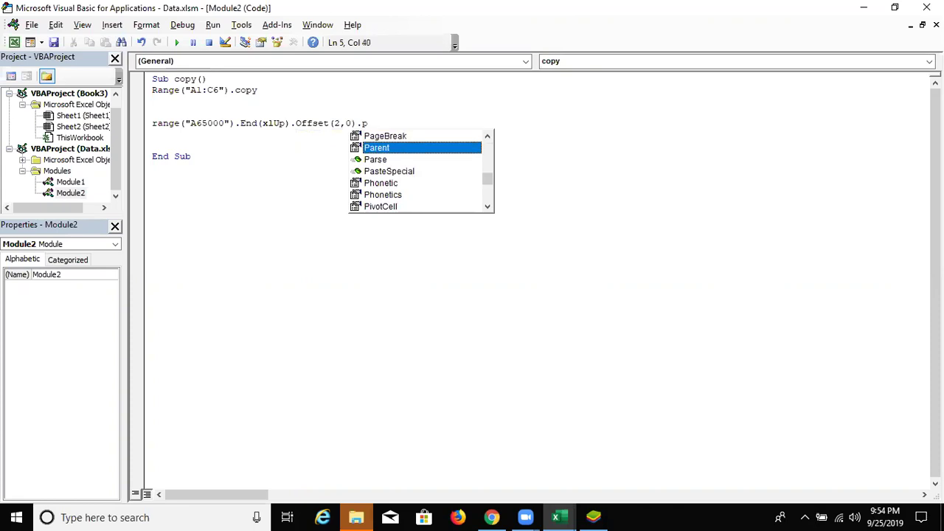
left_click(389, 171)
key("Return")
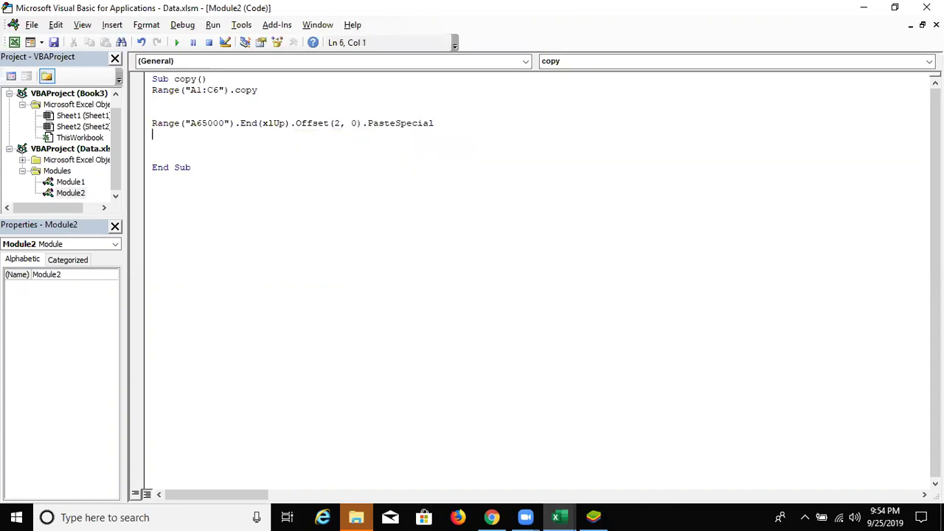
key("Up")
key("Up")
- Remove extra blank lines and insert one above the PasteSpecial statement
key("Return")
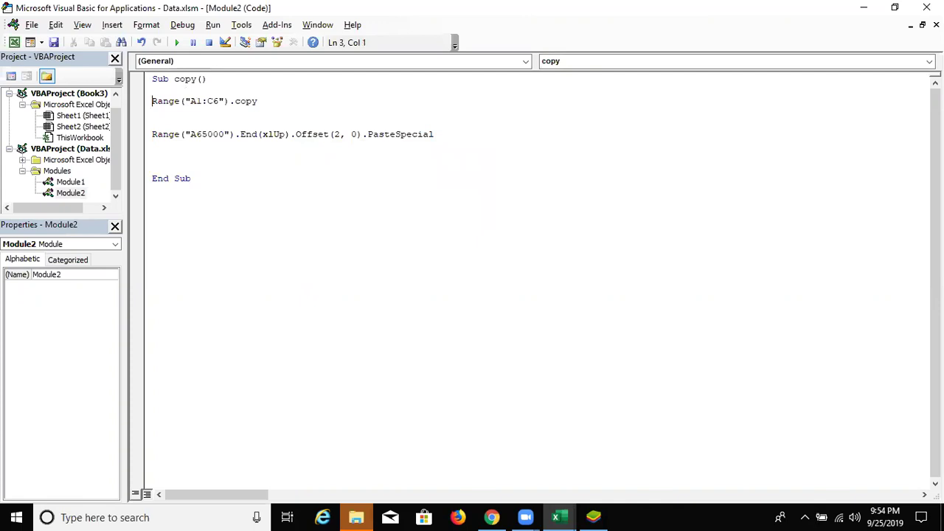
key("Down")
key("shift+Down")
key("shift+Down")
key("Delete")
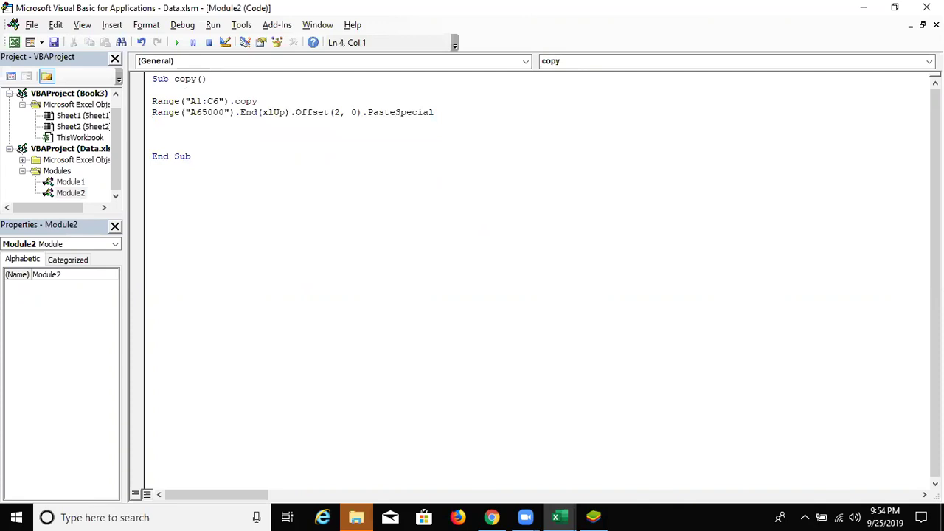
left_click(152, 101)
key("shift+Down")
key("Down")
key("shift+Down")
key("Down")
key("shift+Down")
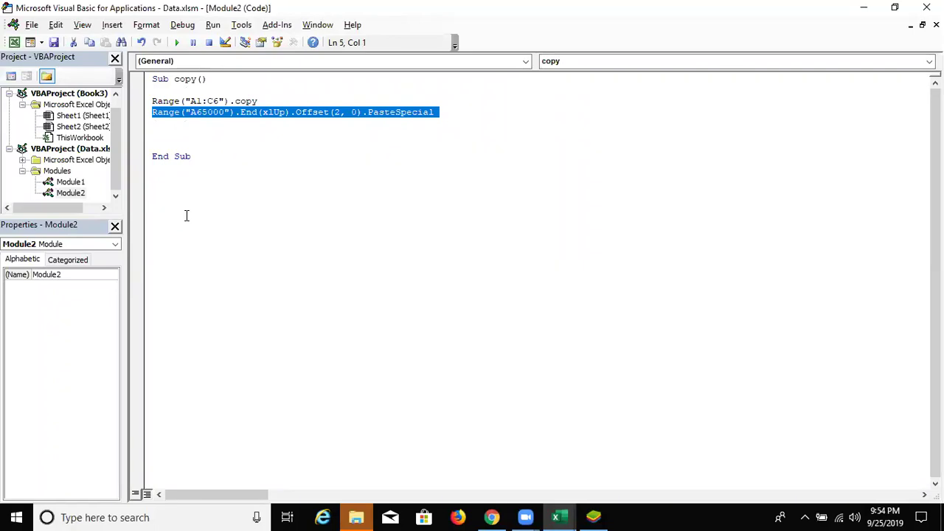
key("Up")
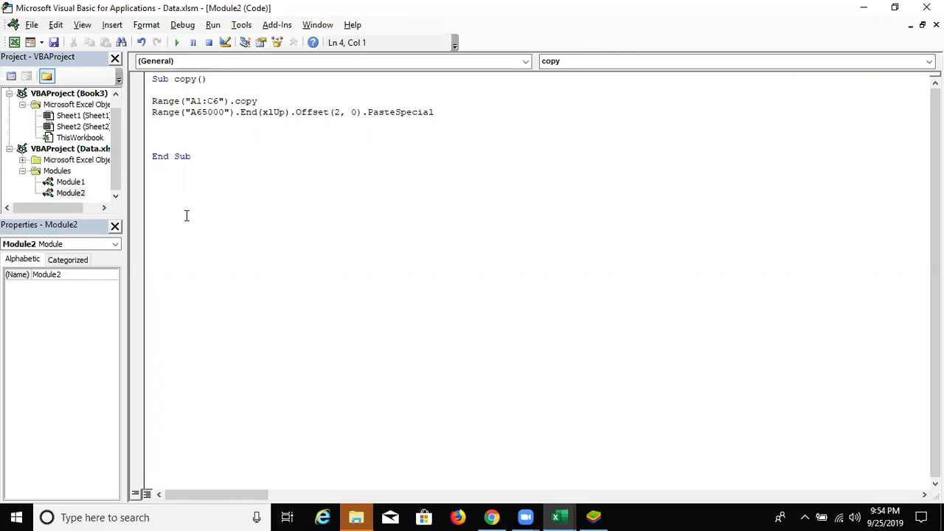
key("Return")
- Tidy the spacing so one blank line separates the copy and PasteSpecial statements
key("Up")
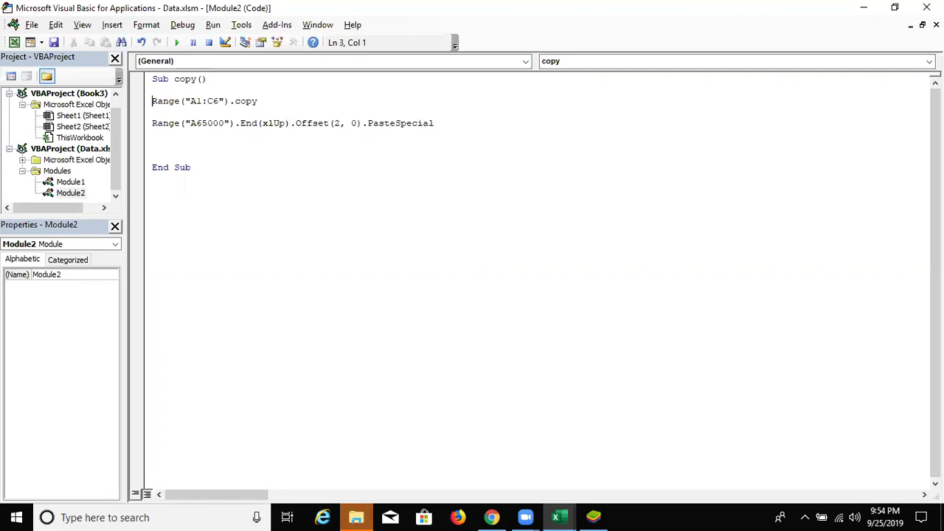
key("shift+End")
key("Down")
key("shift+Up")
left_click(152, 101)
key("shift+Down")
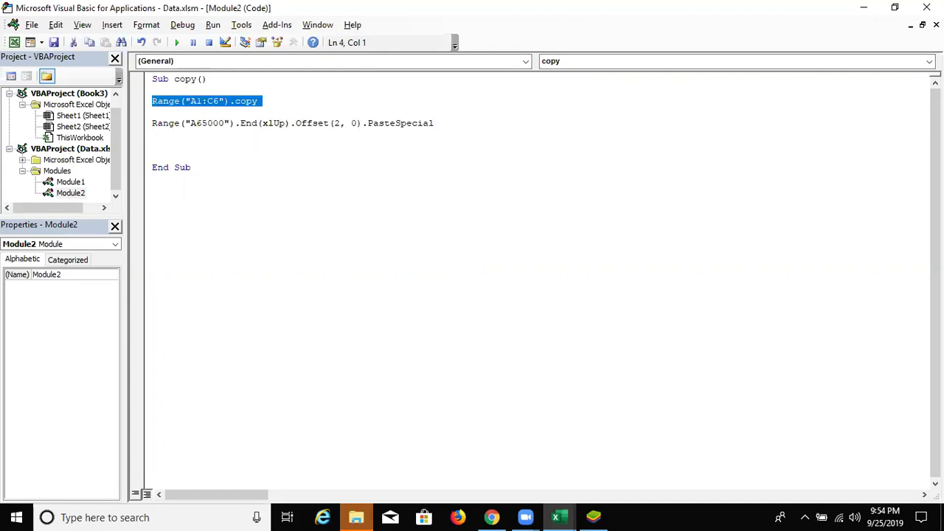
left_click(152, 112)
key("Delete")
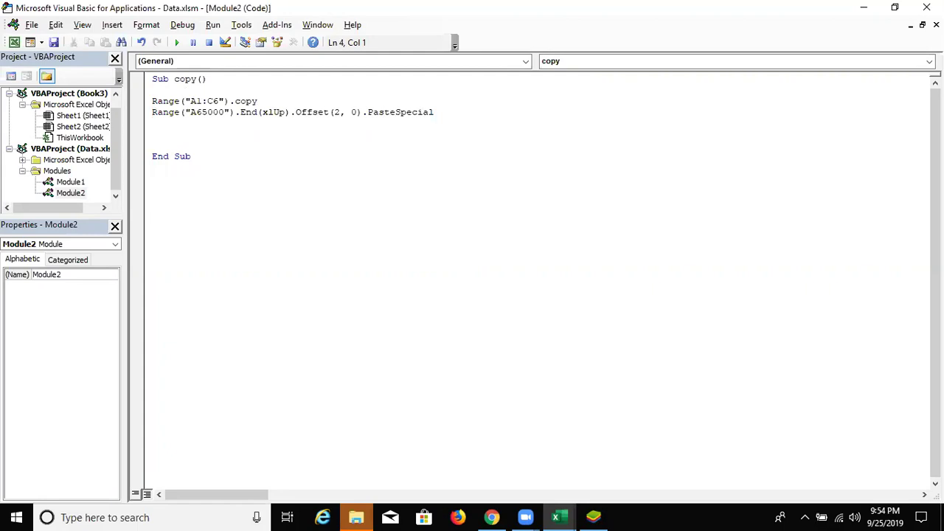
left_click(152, 101)
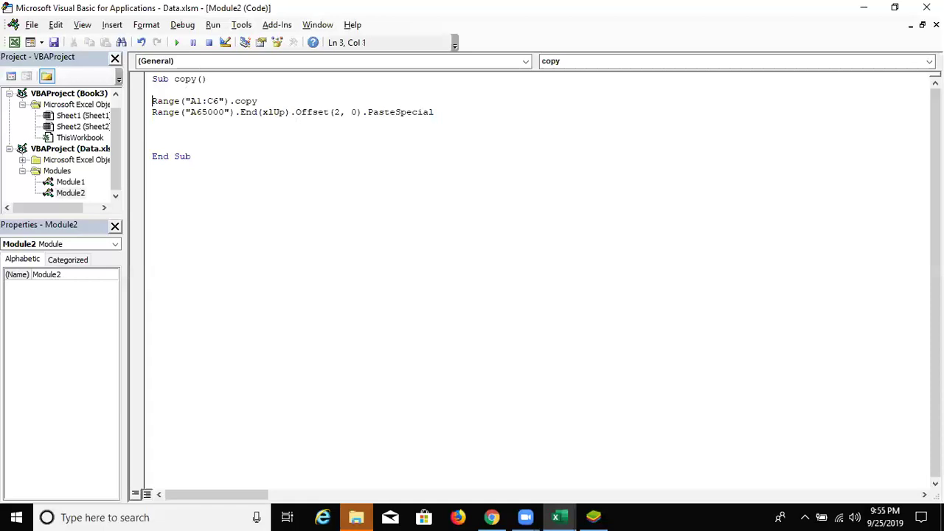
key("Return")
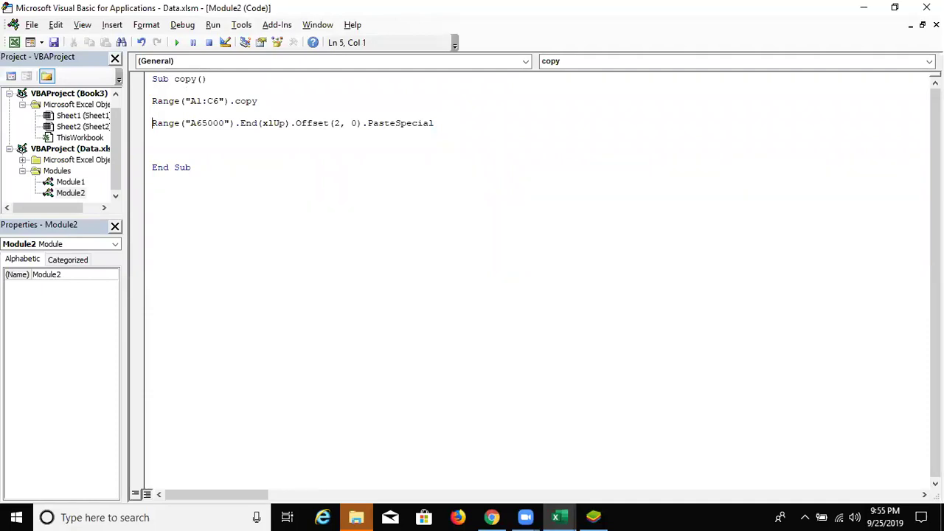
- Wrap the PasteSpecial line with 'For I = 1 To 10' above and 'Next I' below
key("Up")
key("Return")
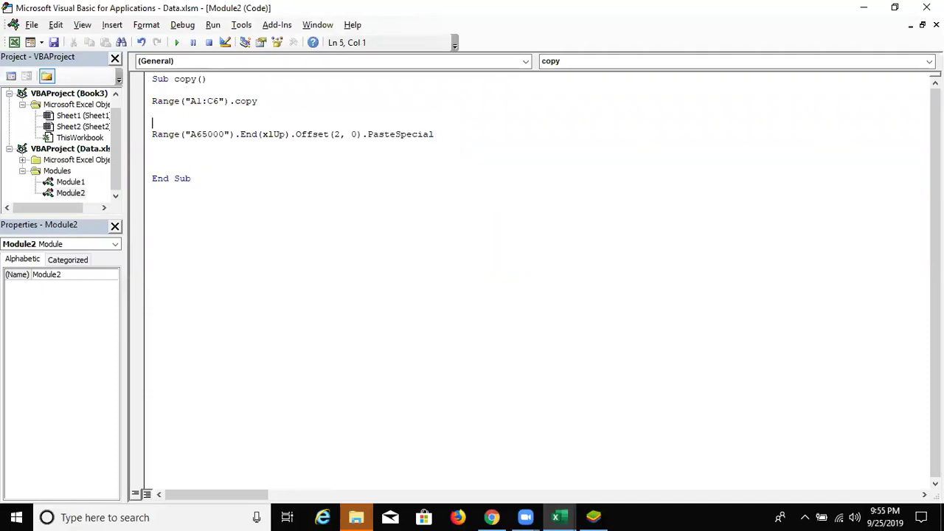
key("Down")
type("FOR")
type("I =1 TO 10")
key("Return")
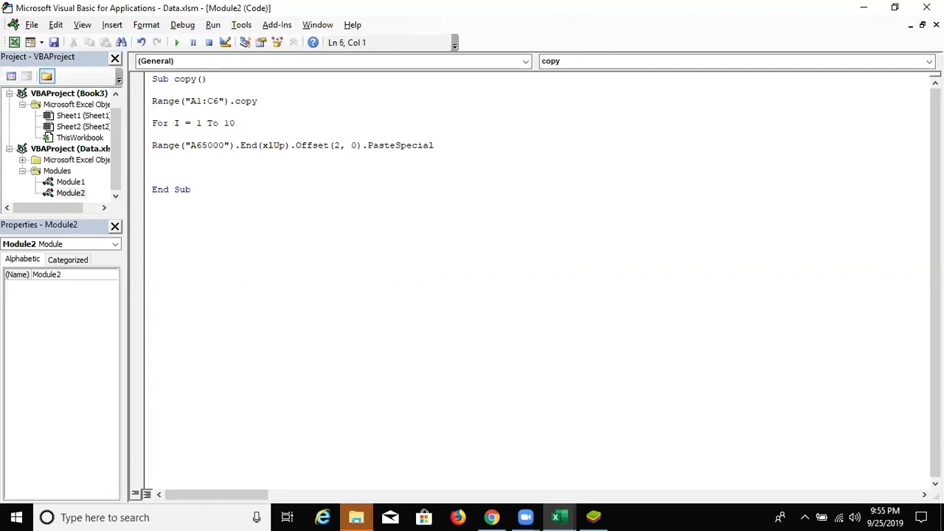
key("Delete")
key("Down")
type("NEXT I")
key("Up")
- Select the PasteSpecial line and add blank lines above the loop
left_click(152, 135)
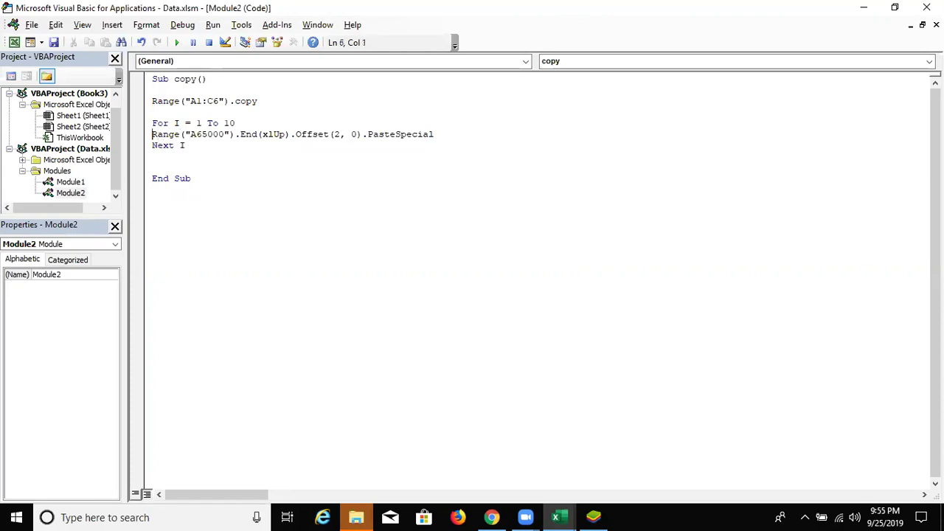
key("shift+Down")
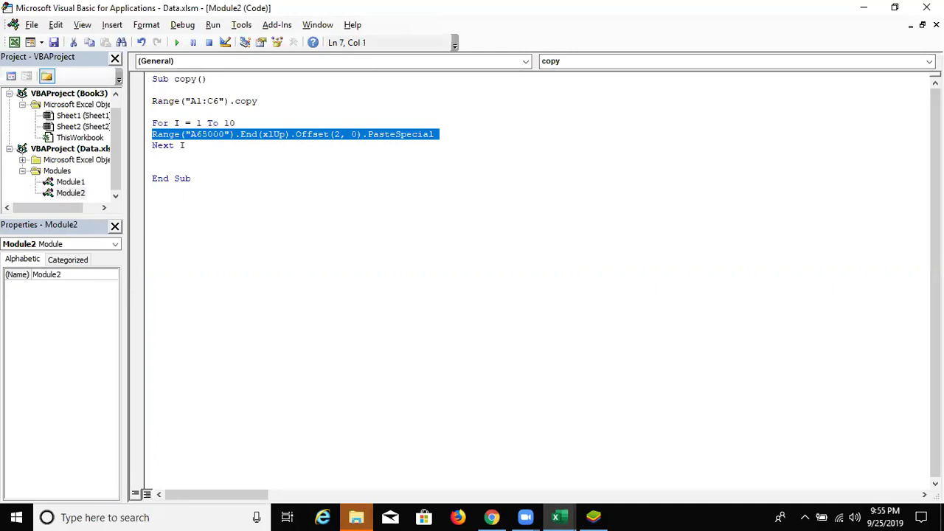
left_click(152, 135)
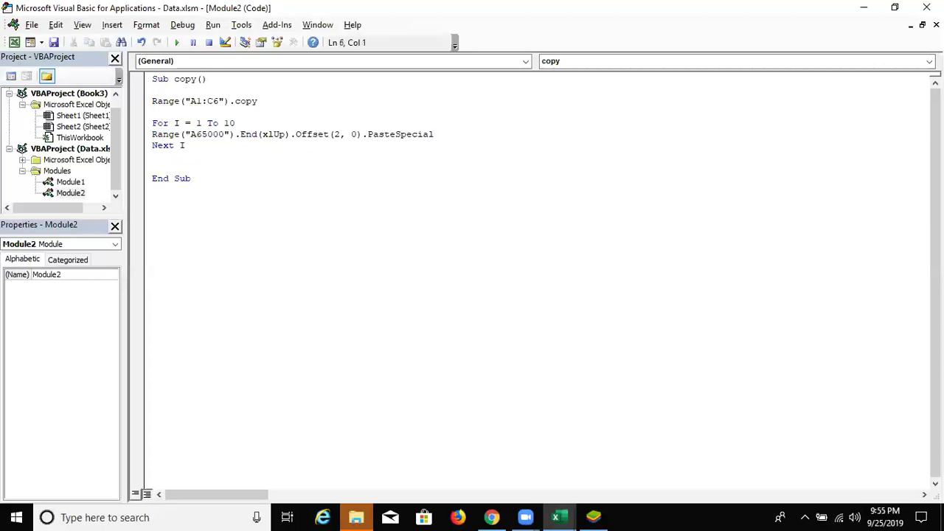
key("shift+Down")
left_click(152, 123)
key("shift+Down")
left_click(152, 112)
key("Return")
key("Return")
key("Return")
key("Return")
key("Return")
key("Up")
key("Up")
key("Up")
key("Up")
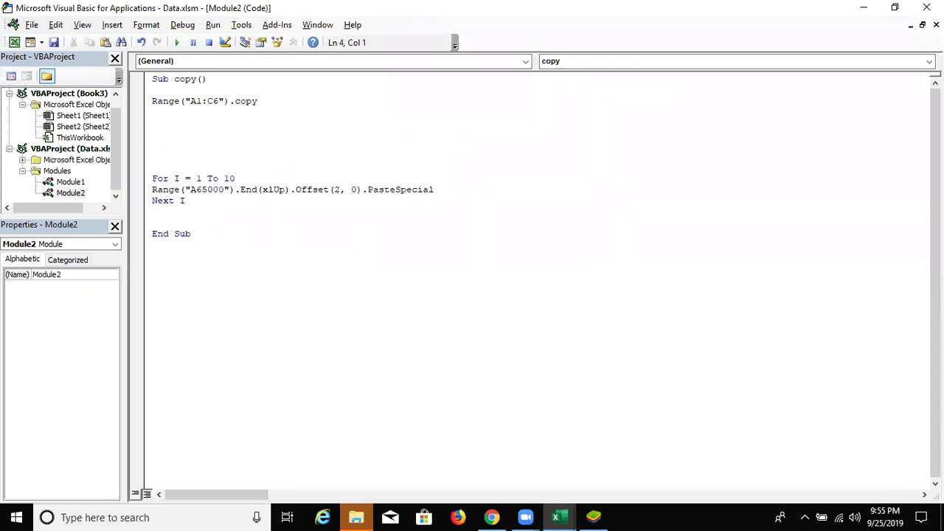
- Paste test copies of the PasteSpecial line, then delete them again
key("ctrl+v")
key("ctrl+v")
key("ctrl+v")
key("ctrl+v")
key("ctrl+v")
key("ctrl+v")
key("ctrl+v")
key("ctrl+v")
key("ctrl+v")
key("ctrl+v")
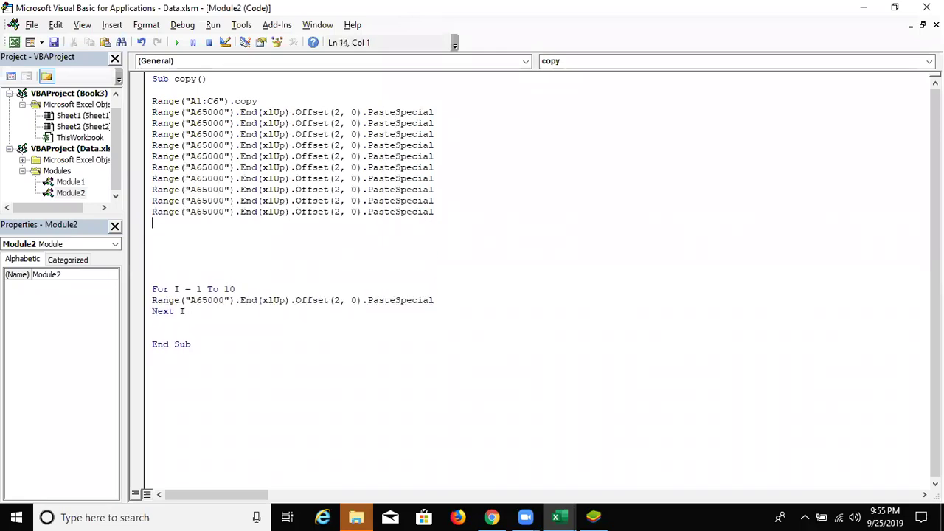
key("ctrl+v")
key("ctrl+v")
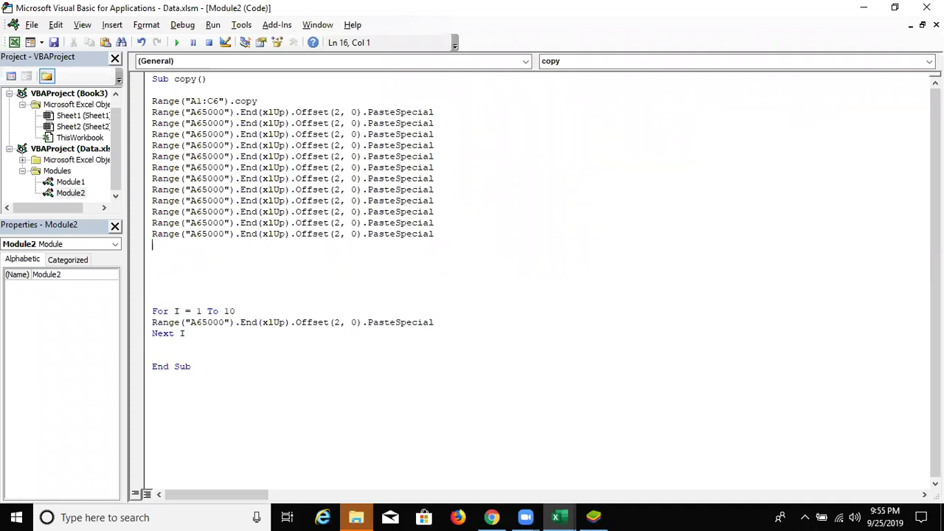
key("shift+Up")
key("shift+Up")
key("shift+Up")
key("shift+Up")
key("shift+Up")
key("shift+Down")
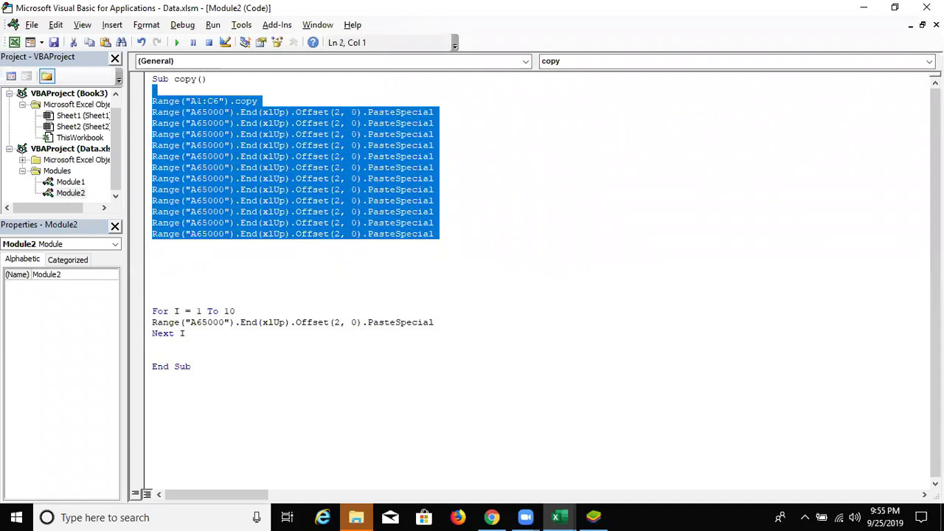
key("shift+Down")
key("shift+Down")
key("shift+Down")
key("shift+Up")
key("Delete")
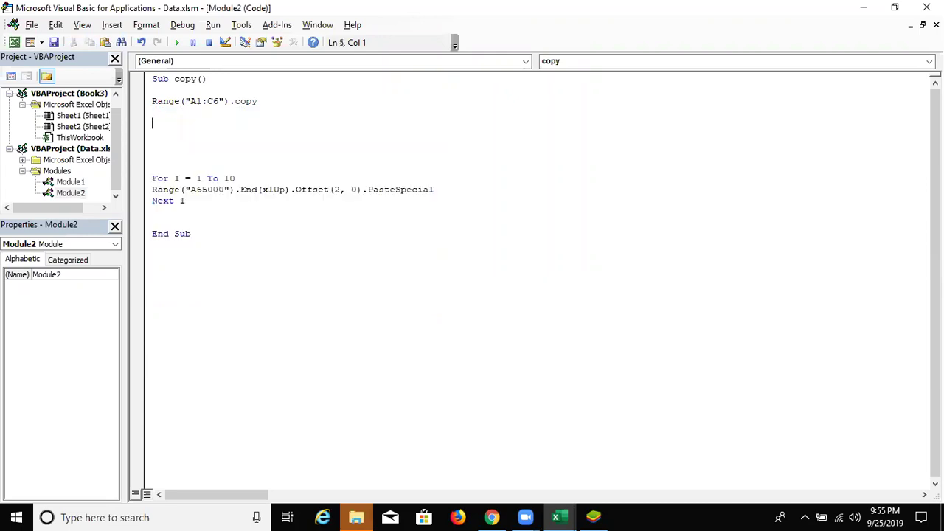
- Replace the loop limit 10 in the For line with InputBox("Enter Number")
left_click(153, 211)
key("Up")
key("Up")
key("Right")
key("Right")
key("Right")
key("Right")
key("Right")
key("Right")
key("Right")
key("shift+Right")
key("shift+Right")
key("BackSpace")
type("INPUTBOX")
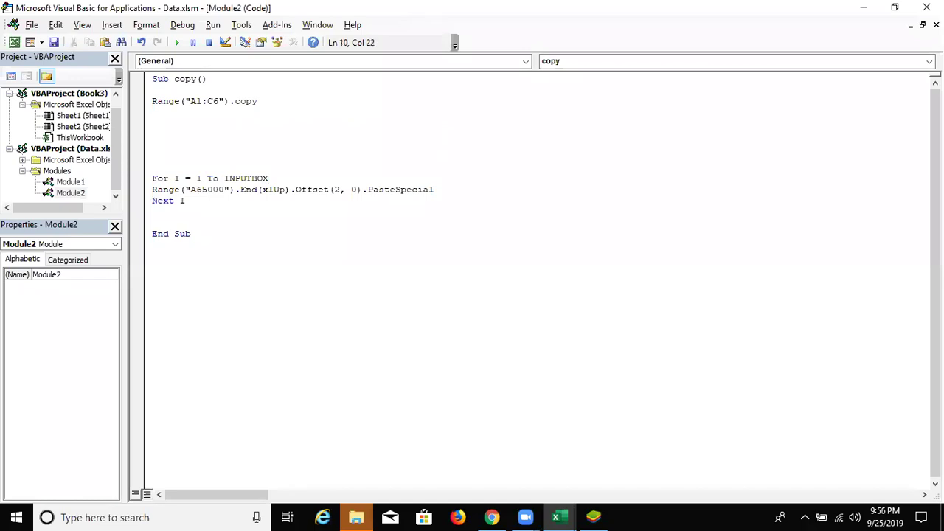
type("(\"eNR")
key("BackSpace")
key("BackSpace")
key("BackSpace")
type("Enter ")
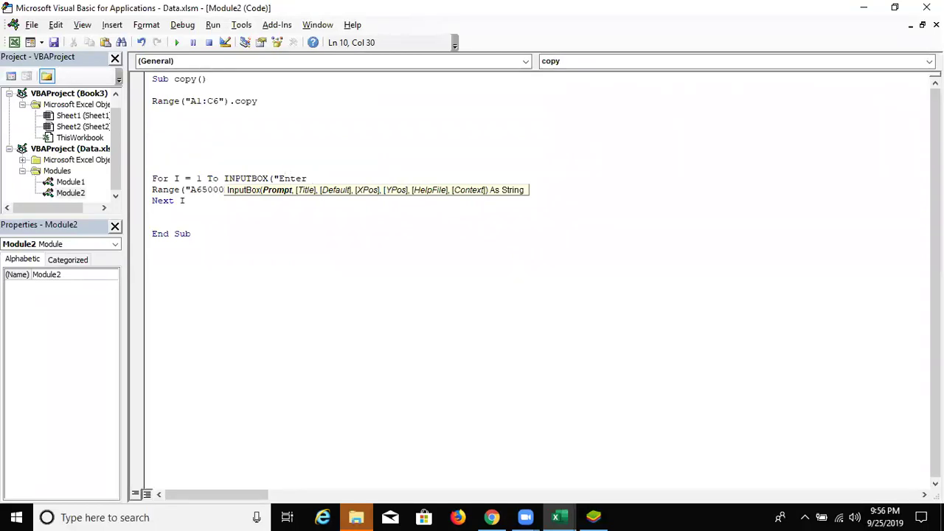
type("Number\")")
key("Down")
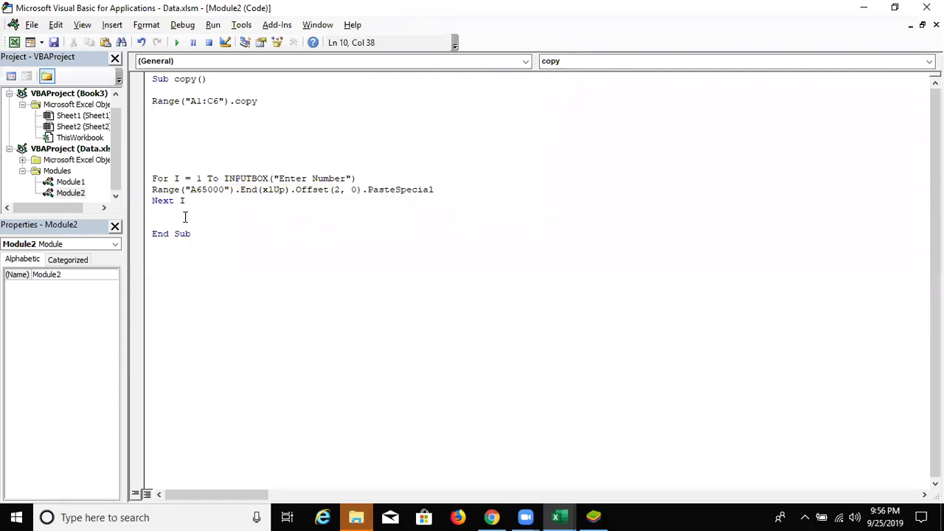
left_click(160, 220)
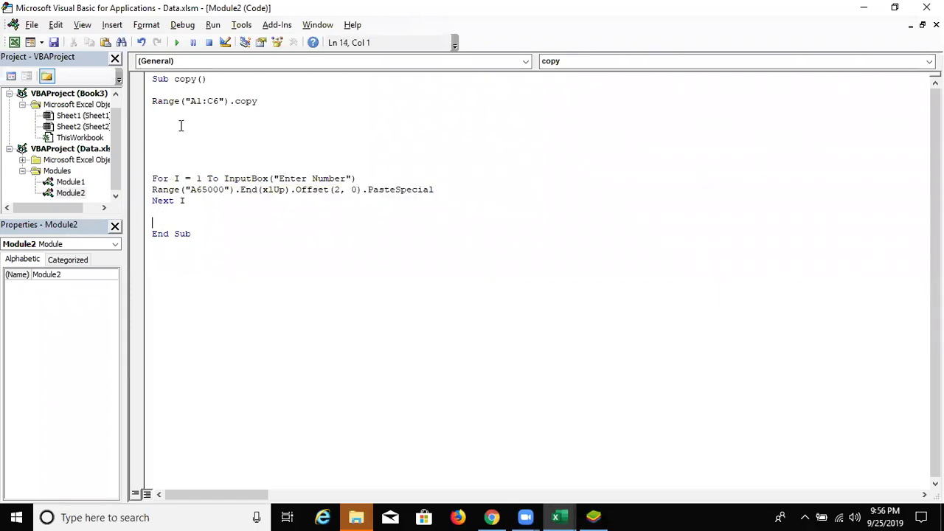
- Run the copy macro with 4 copies, then delete the pasted rows from row 8 onward
left_click(178, 43)
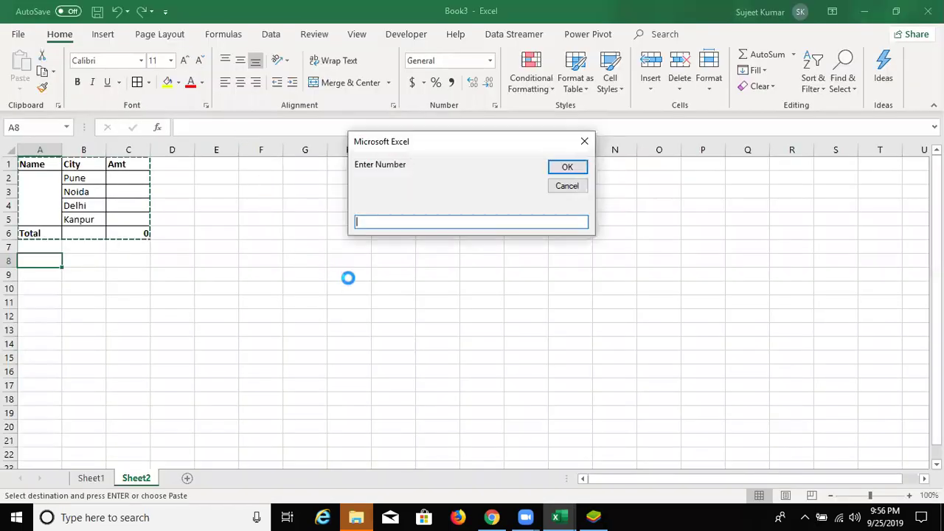
type("4")
left_click(564, 166)
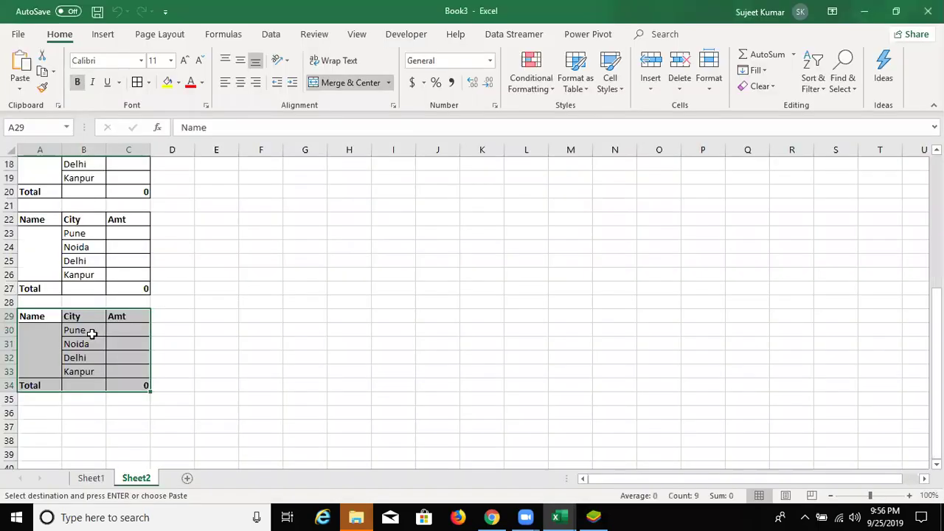
scroll(95, 361, "up", 6)
left_click_drag(10, 262, 8, 465)
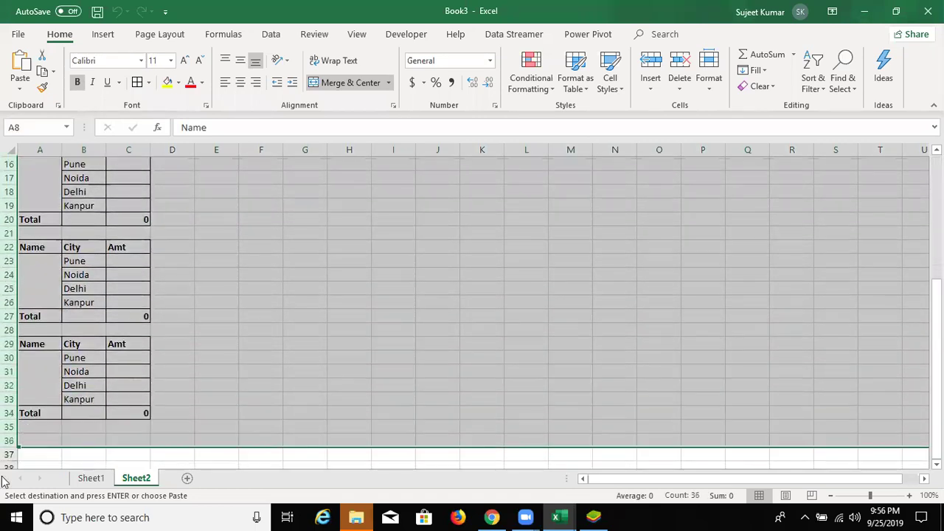
key("ctrl+minus")
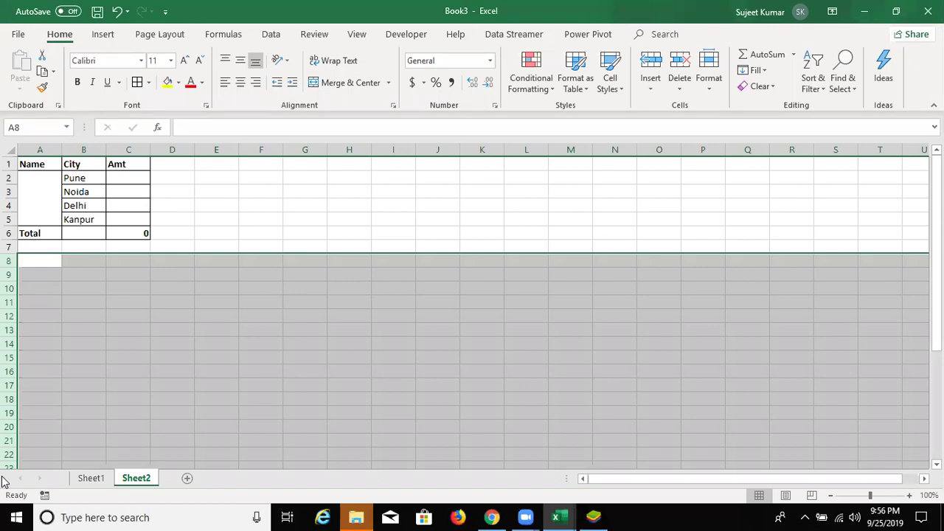
- Add blank lines around the PasteSpecial line in the loop, then return to Sheet1
key("alt+F11")
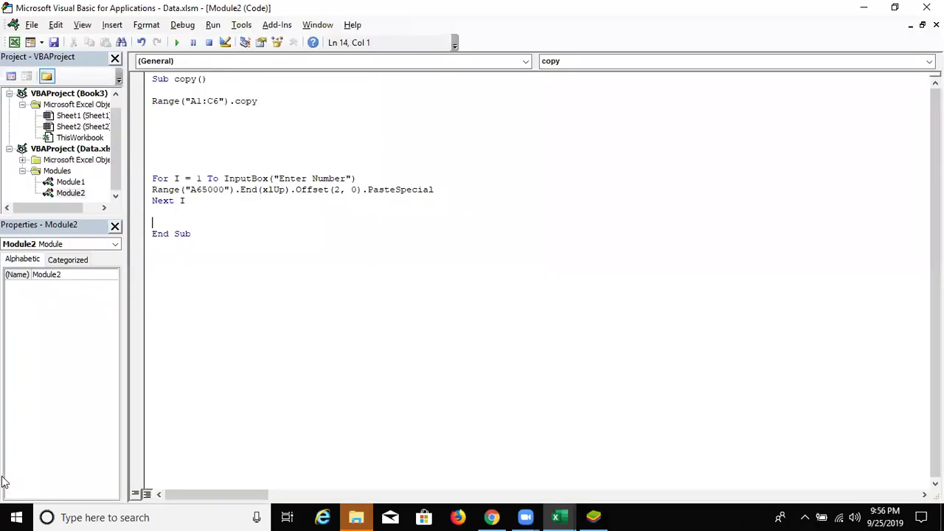
key("Up")
key("shift+Down")
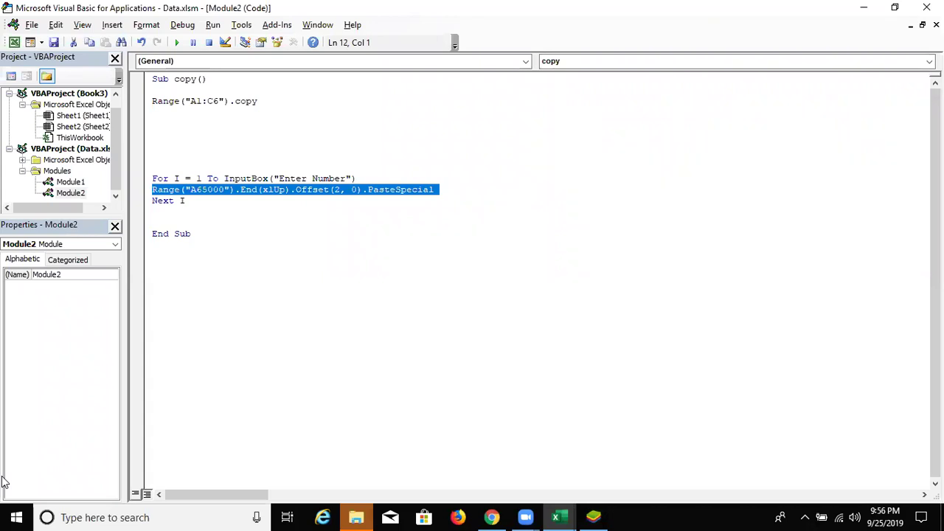
key("Right")
key("Return")
key("Up")
key("Up")
key("Return")
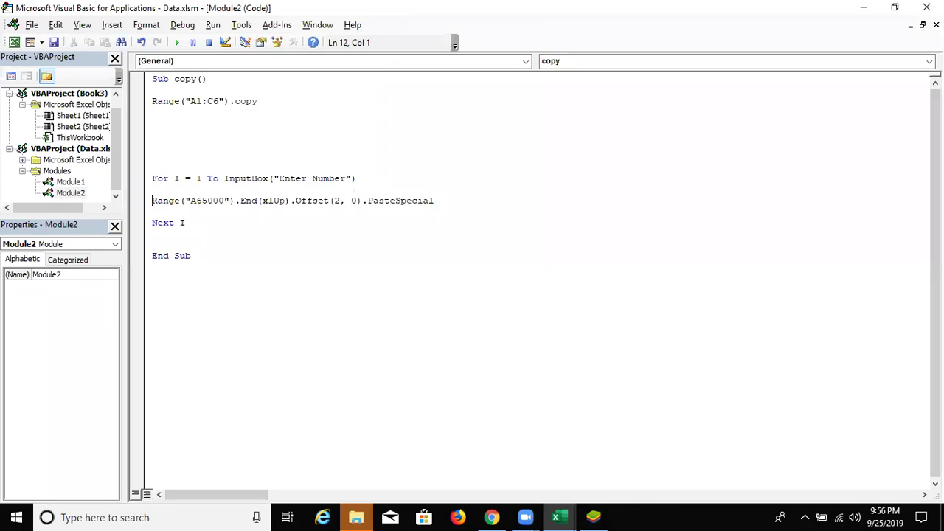
key("alt+F11")
left_click(88, 478)
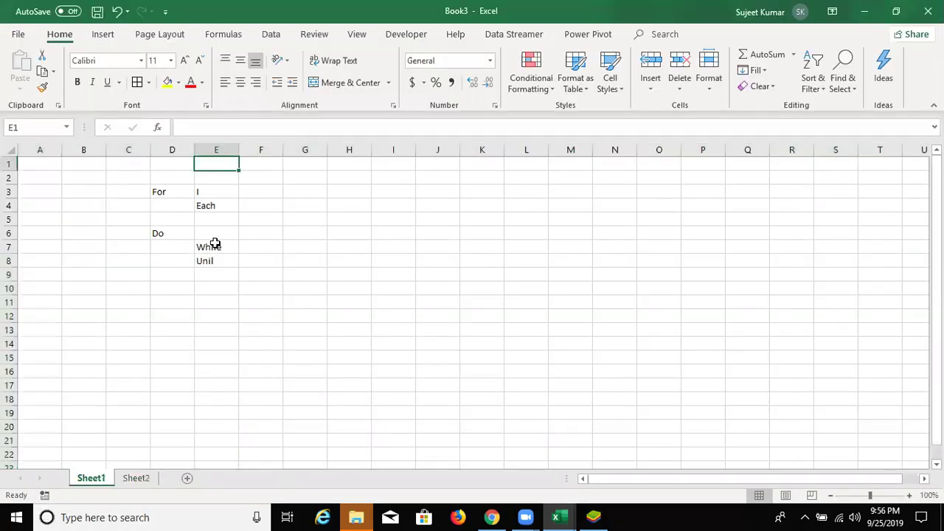
- Enter the note '1 to 20' in F3 beside the For loop's I cell
left_click(213, 195)
key("Right")
type("1")
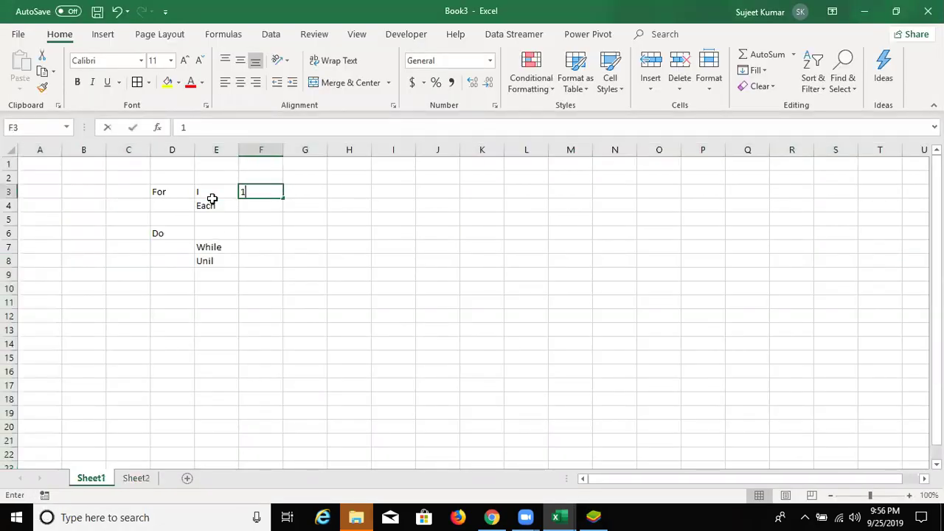
type(" to 20")
key("Return")
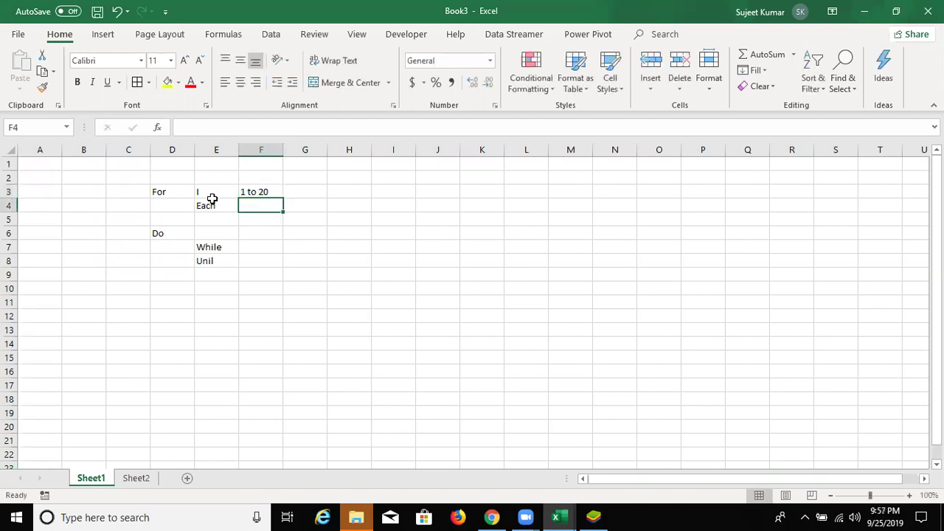
key("alt+F11")
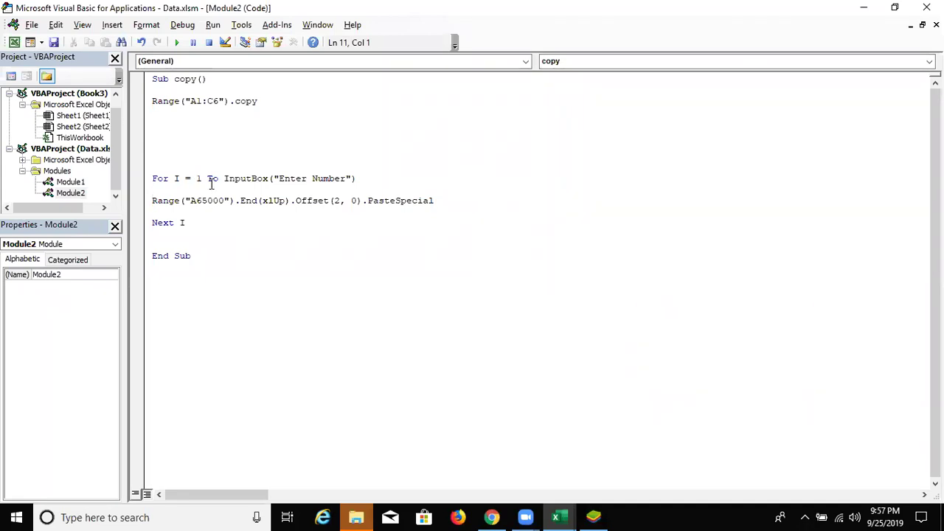
key("alt+F11")
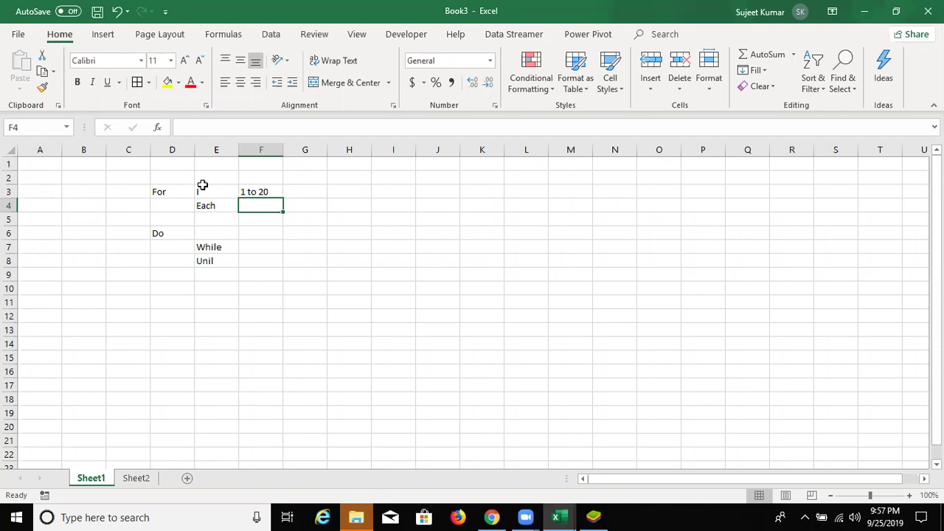
- Select cells E3 and F3, the block K3:N8, the Do cell and column A
left_click(222, 190)
left_click(246, 191)
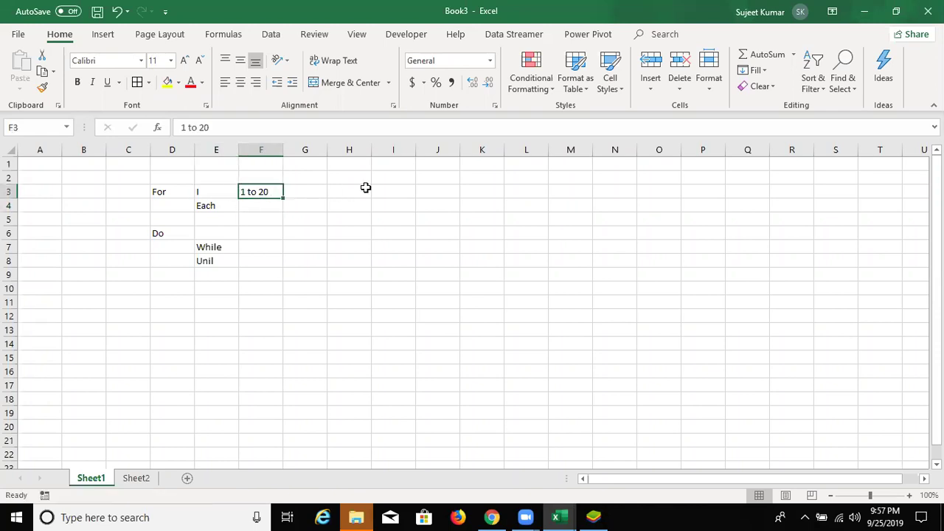
left_click_drag(483, 194, 686, 357)
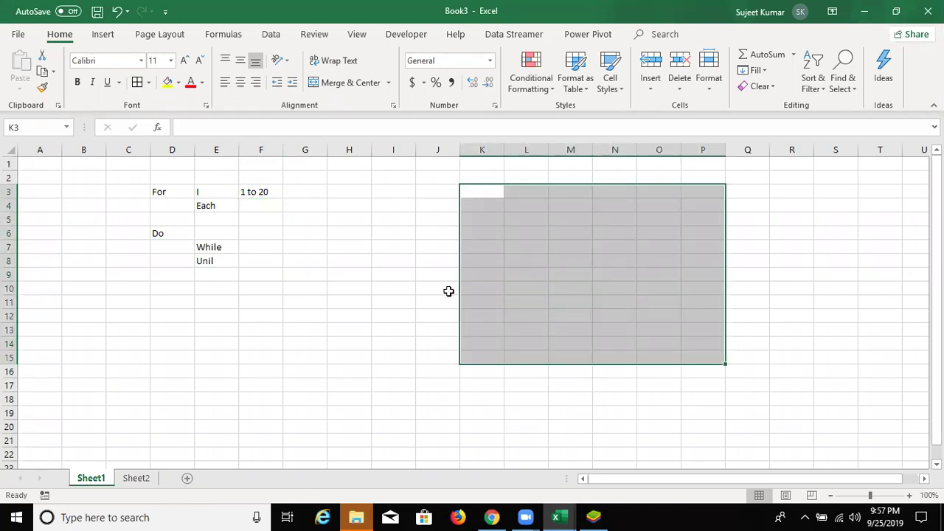
left_click_drag(483, 198, 666, 312)
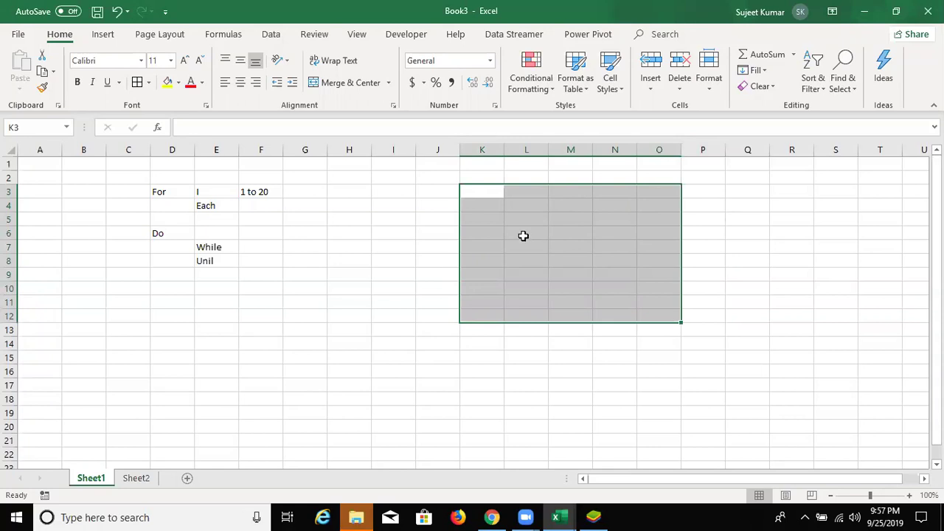
left_click_drag(487, 191, 615, 251)
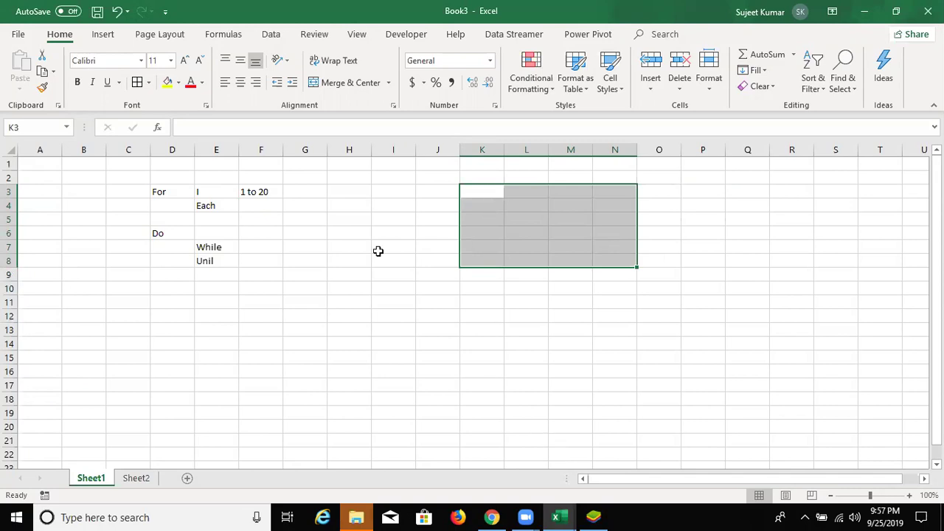
key("Tab")
key("Tab")
key("Tab")
key("Tab")
key("Tab")
key("Tab")
key("Tab")
key("Tab")
key("Tab")
key("Tab")
key("Tab")
key("Tab")
key("Tab")
key("Tab")
key("Tab")
key("Tab")
key("Tab")
key("Tab")
key("Tab")
key("Tab")
key("Tab")
key("Tab")
key("Tab")
key("Tab")
key("Tab")
key("Tab")
key("Tab")
key("Tab")
key("Tab")
key("Tab")
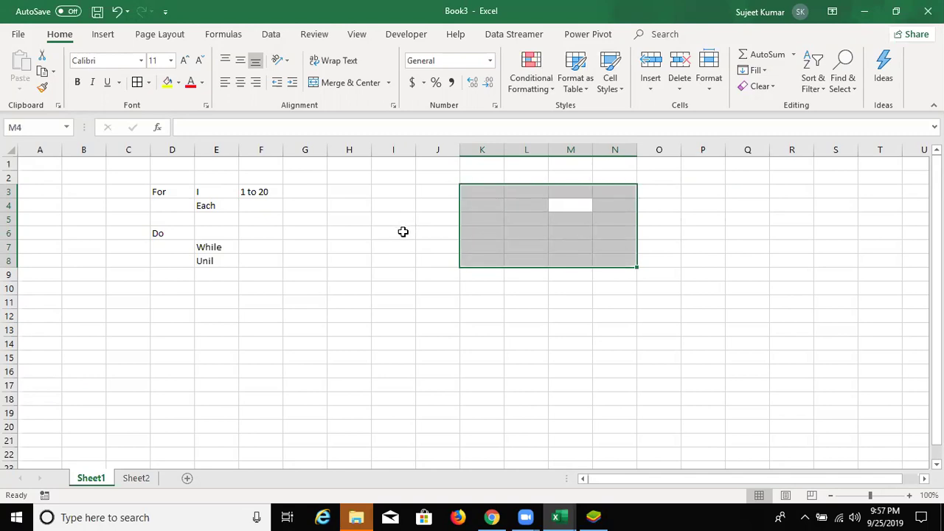
key("Tab")
key("Tab")
left_click(356, 257)
left_click(174, 237)
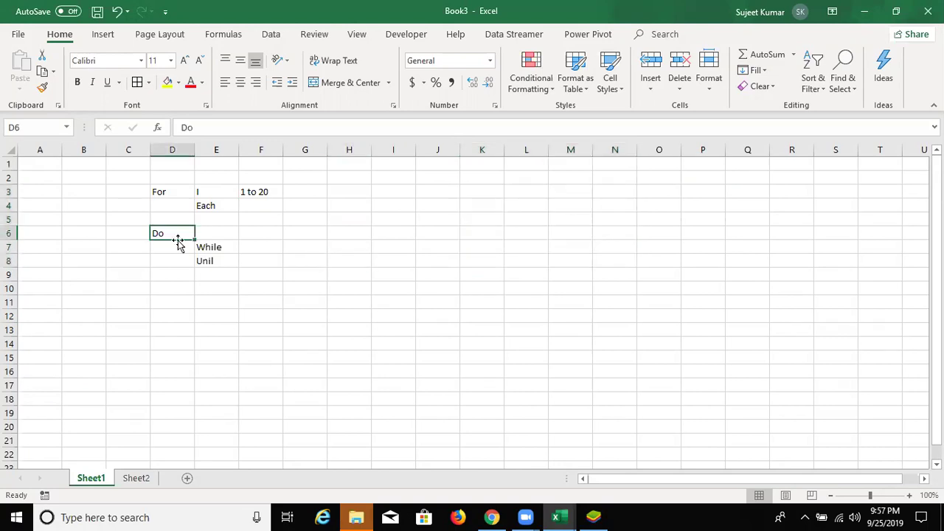
left_click(37, 149)
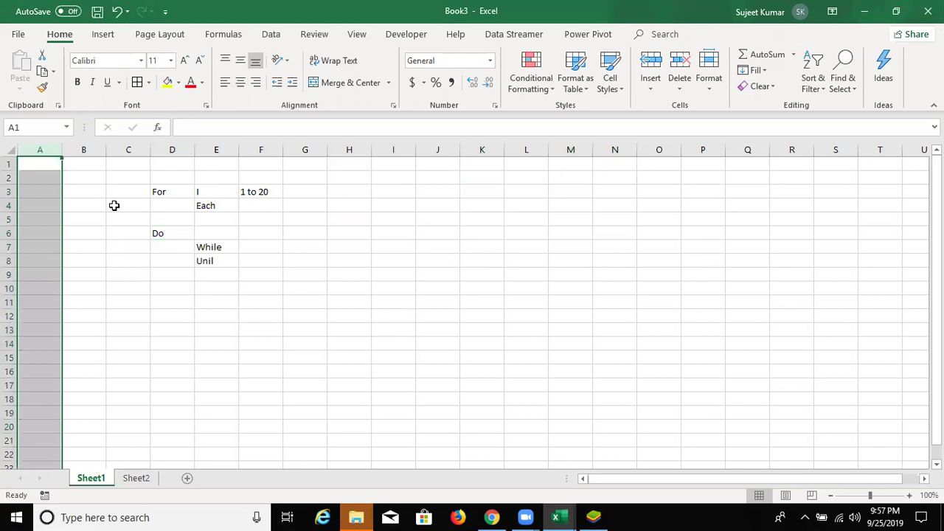
left_click(214, 276)
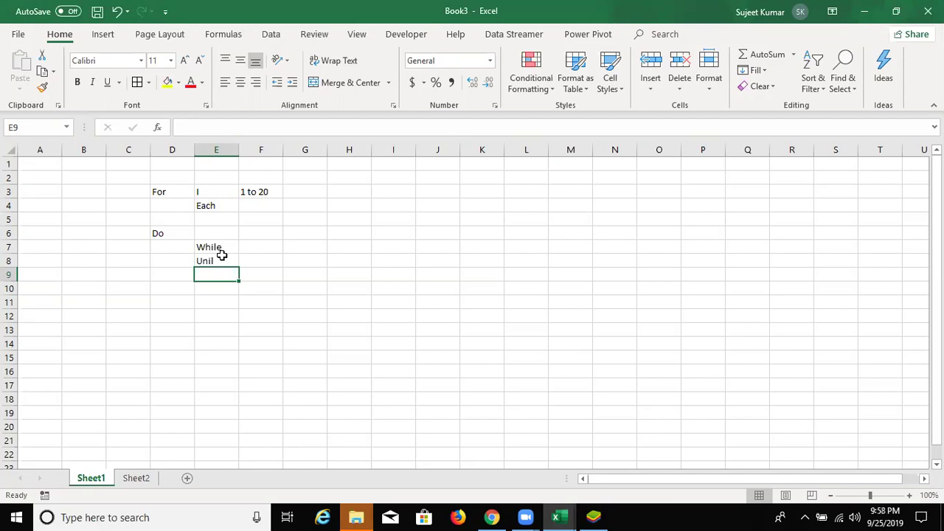
- Insert the missing 't' in E8 so 'Unil' becomes 'Until'
left_click(223, 258)
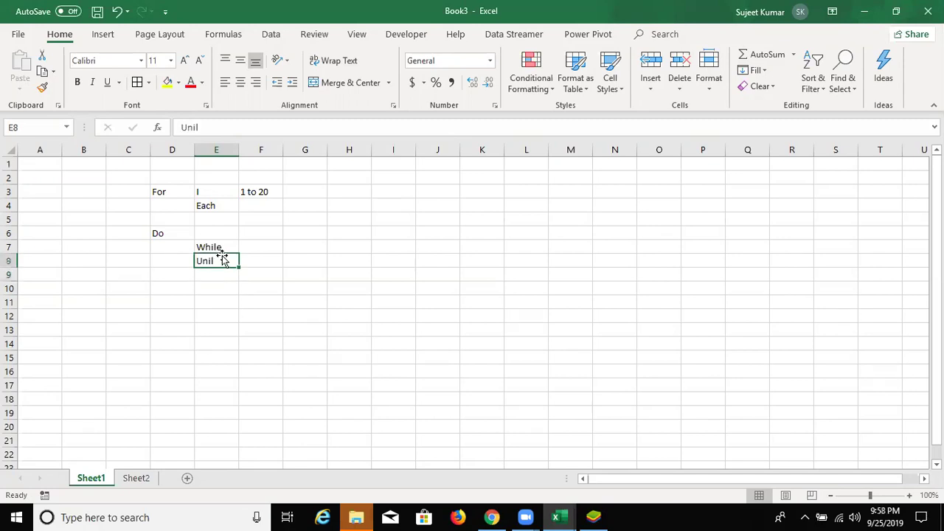
left_click(193, 127)
type("t")
key("Return")
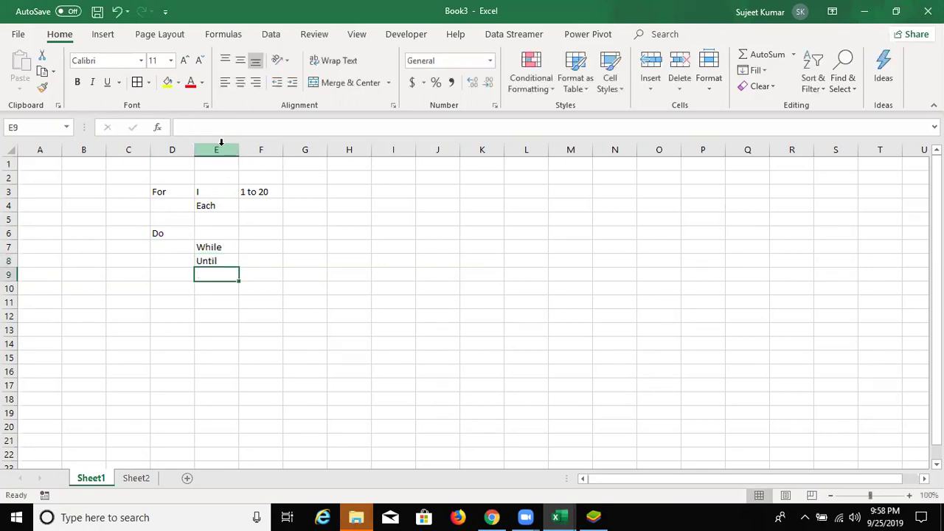
key("Up")
key("Up")
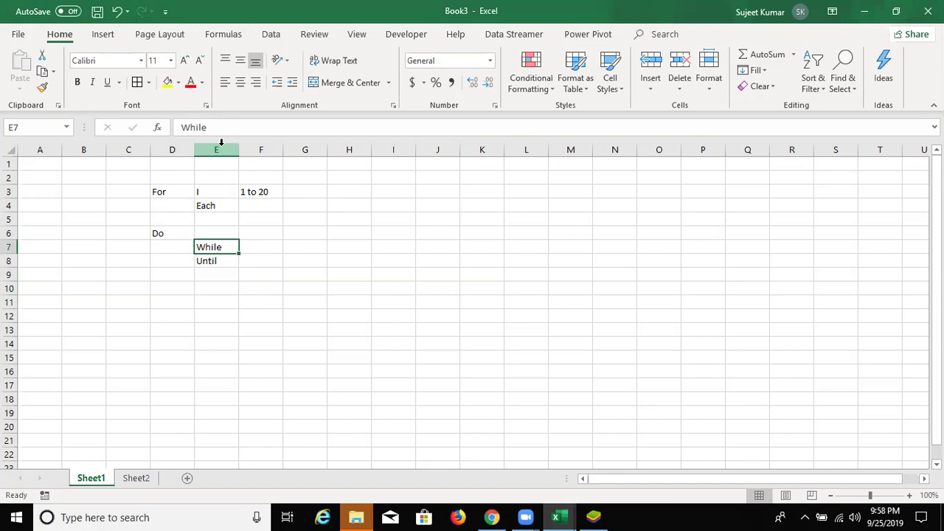
- Add a new blank Sheet3 after Sheet2 and select cell A1
left_click(141, 478)
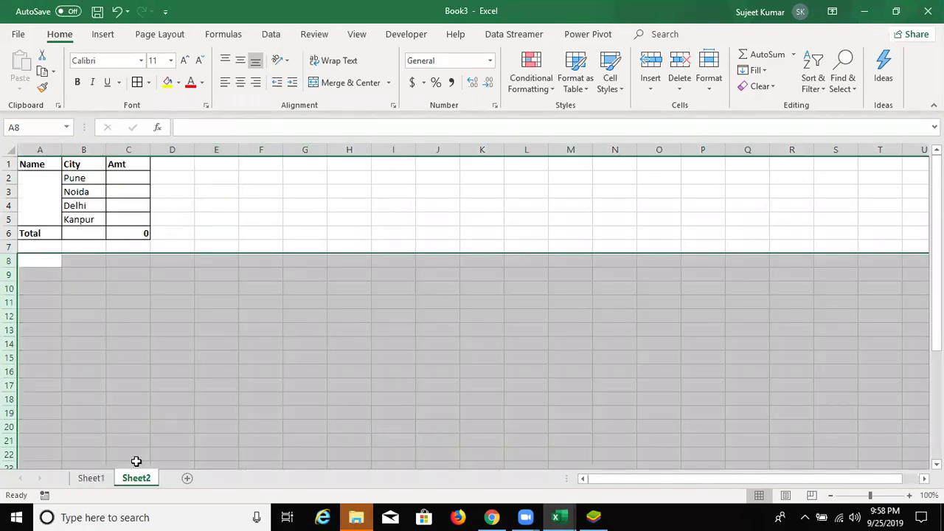
left_click(189, 478)
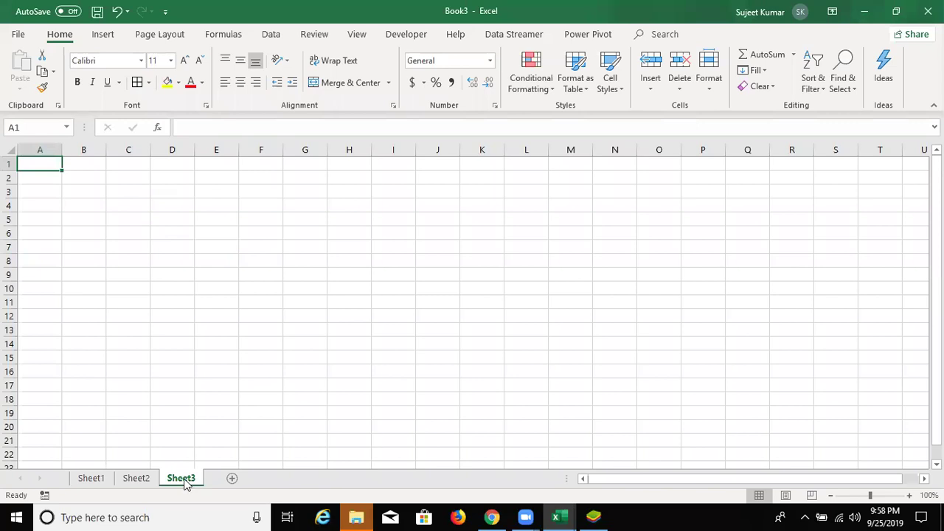
left_click(49, 246)
left_click(48, 178)
left_click(45, 159)
- Test-enter 1, 2 and 3 in A1:A3, then clear them
type("1")
key("Return")
type("2")
key("Return")
type("3")
key("Return")
key("Up")
key("Up")
key("Down")
key("Up")
key("Up")
key("shift+Down")
key("shift+Down")
key("Delete")
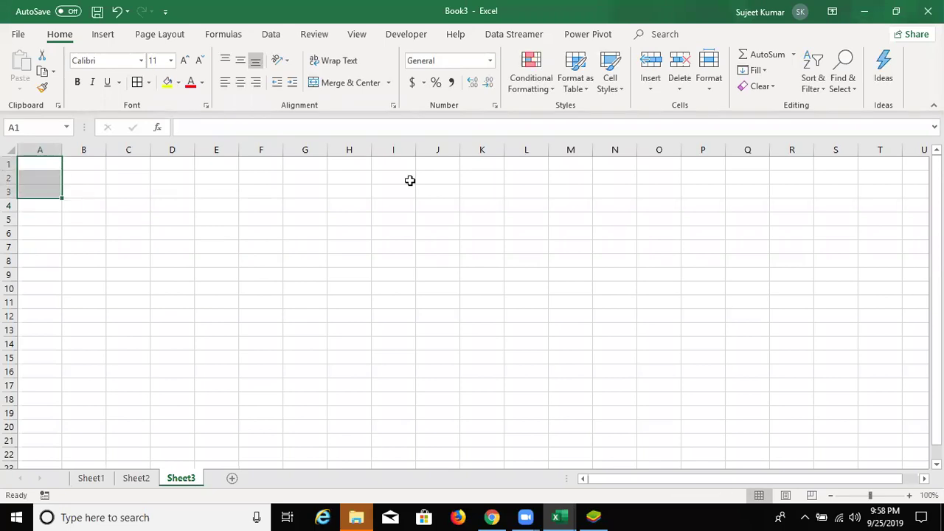
- Start a new procedure 'sub rr()' below the copy macro in Module2
key("alt+F11")
key("Return")
type("sub rr")
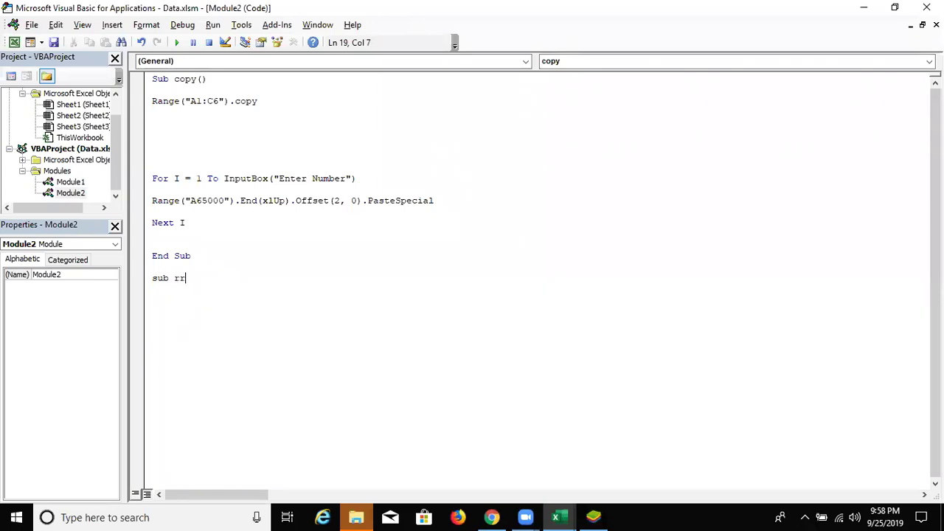
type("()")
- Complete Sub rr with End Sub and add a 'For i = 1 To 100 … Next i' loop
key("Return")
key("Return")
key("Up")
key("Up")
type("for i = ")
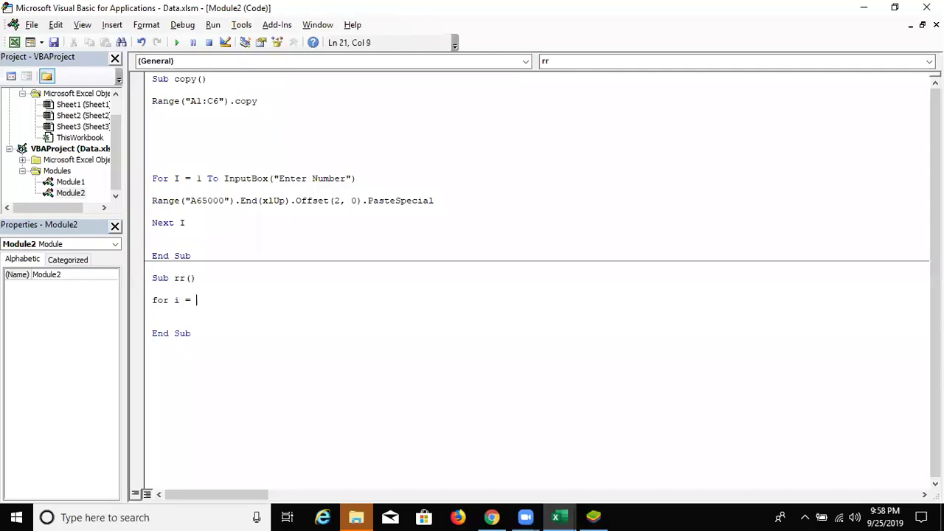
type("1 to 100")
key("Return")
key("Return")
key("Return")
key("Return")
type("next i")
key("Up")
key("Up")
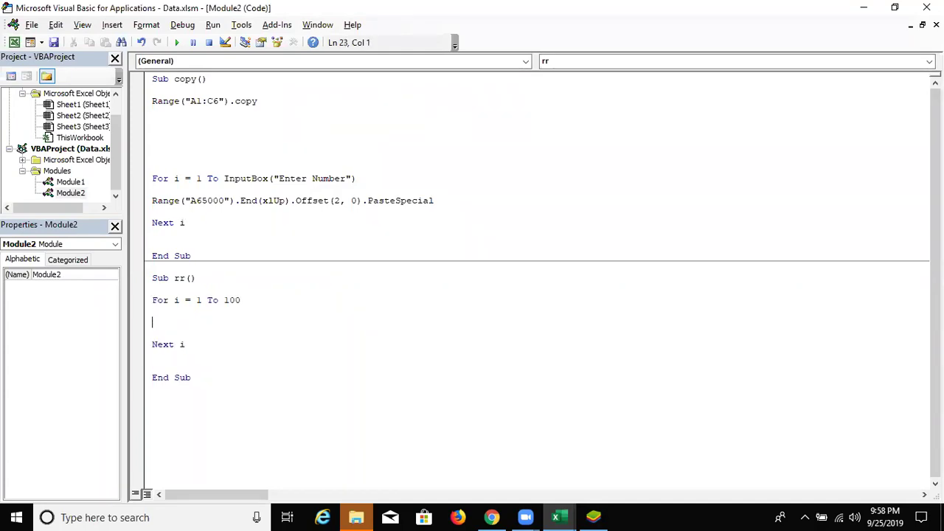
key("Return")
key("Up")
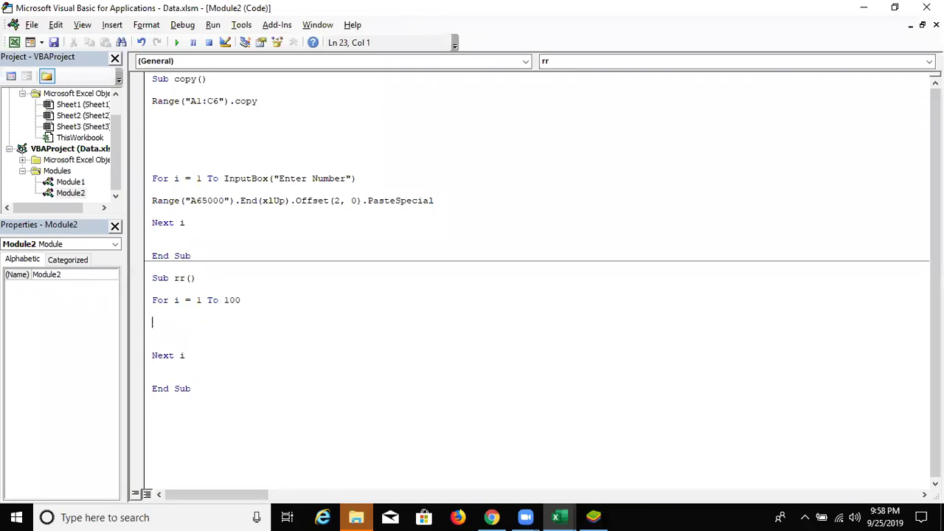
- Put Range("A1").Value = 1 inside the loop body
type("range")
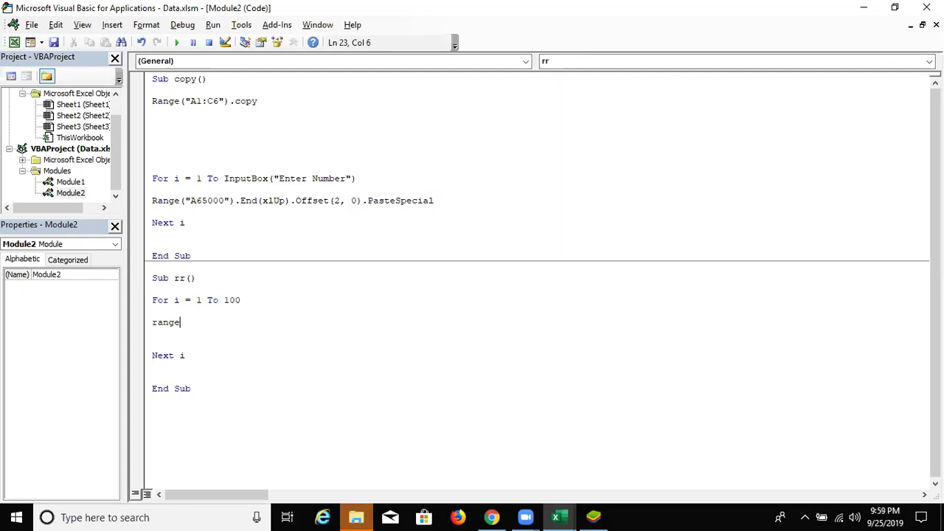
type("(\"A\"")
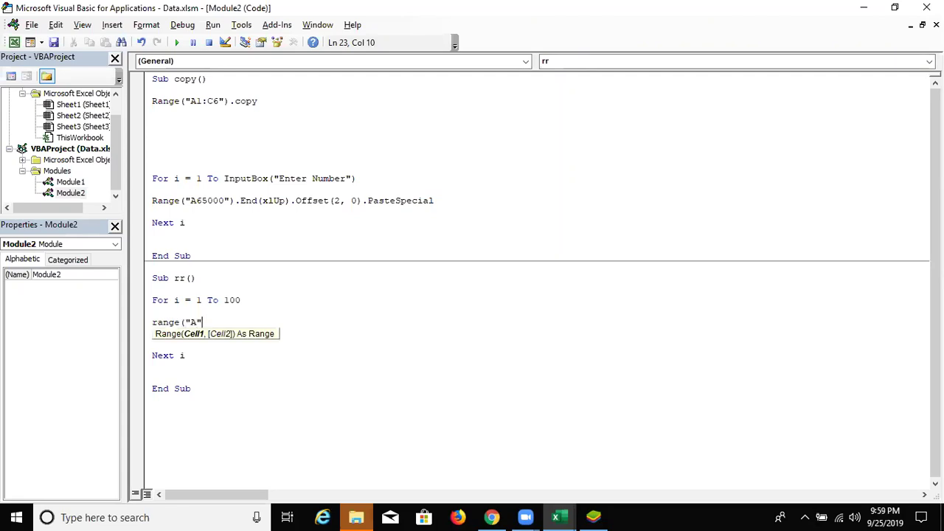
key("BackSpace")
type("1\"")
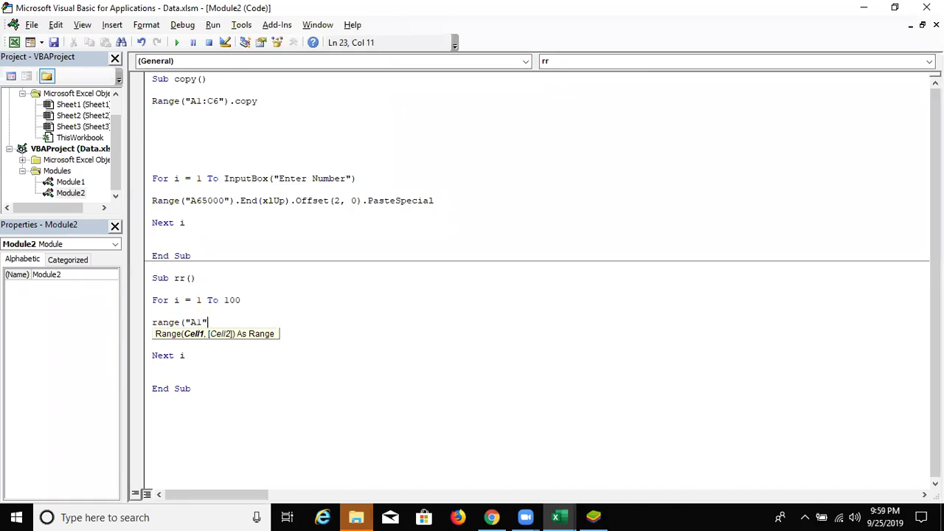
type(").v")
key("Down")
key("Tab")
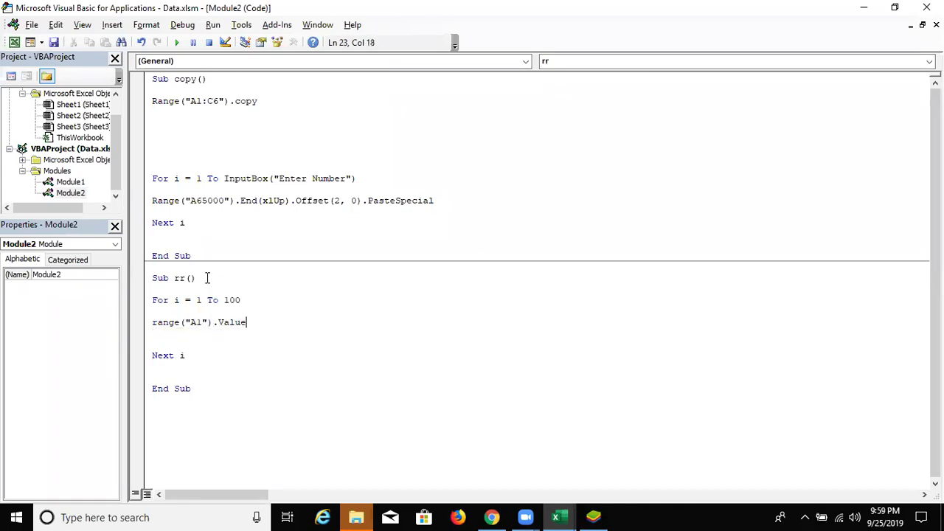
type("= 1")
key("Return")
- Declare 'Dim r As Long' right under the Sub rr() line
left_click(246, 323)
left_click(241, 300)
left_click(152, 289)
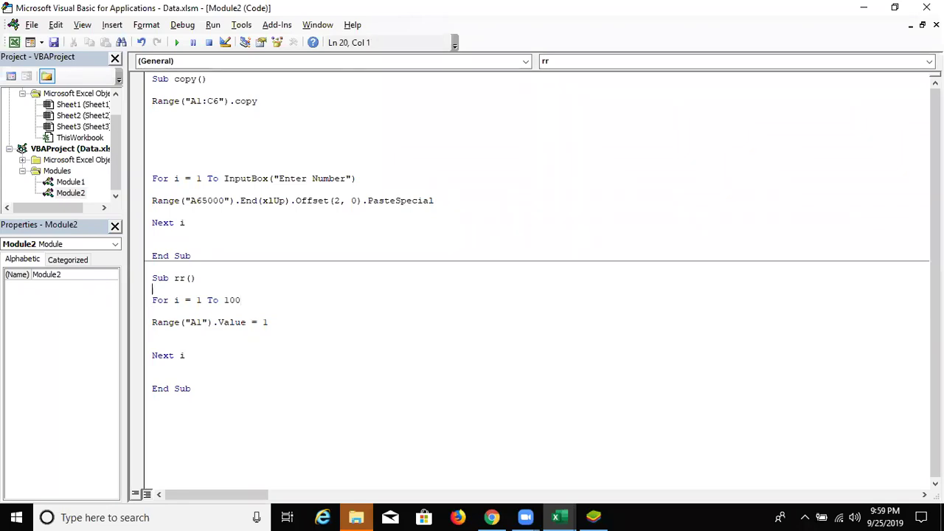
left_click(197, 278)
key("Down")
key("Return")
key("Up")
type("dim r a")
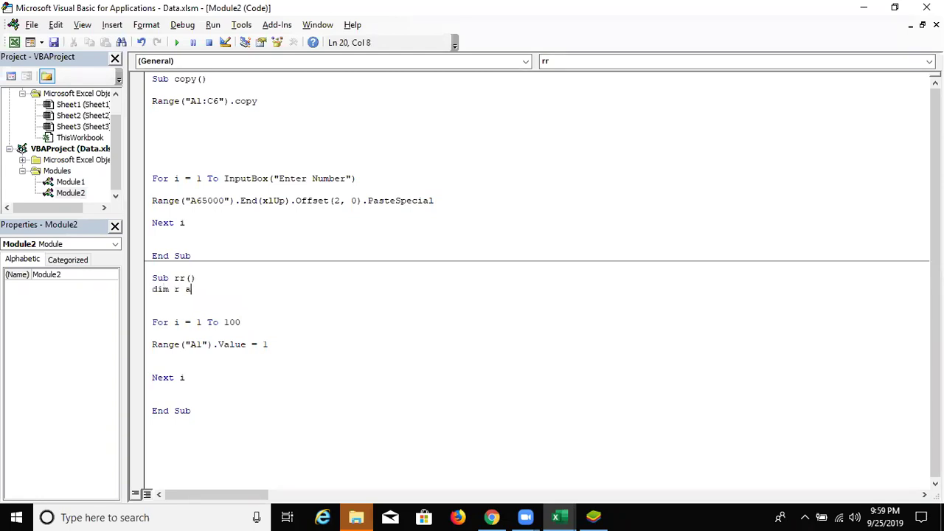
type("s lon")
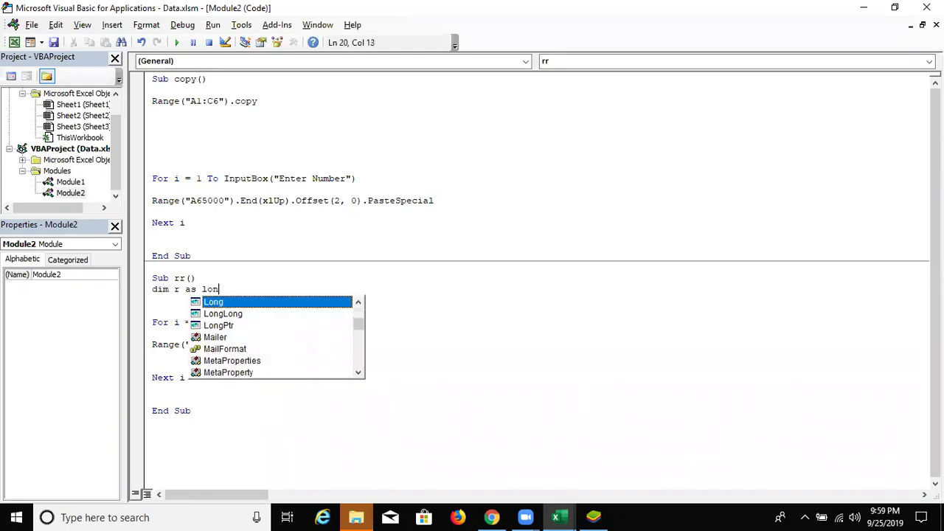
key("Tab")
- Add r = r + 1 in the loop and change the line to Range("A" & r).Value = r
key("Down")
key("Down")
key("Down")
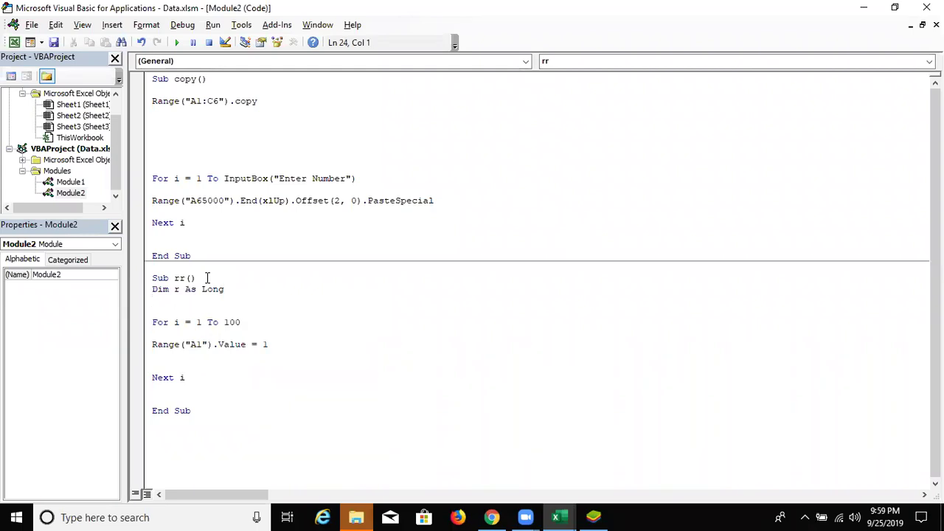
type("r = r + 1")
left_click(248, 356)
left_click(197, 344)
key("Delete")
key("Right")
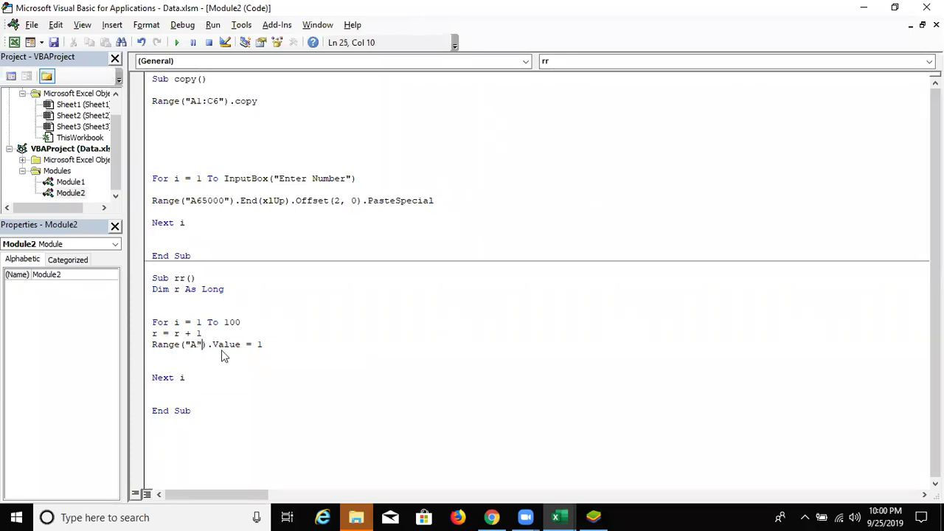
type("& r")
double_click(296, 347)
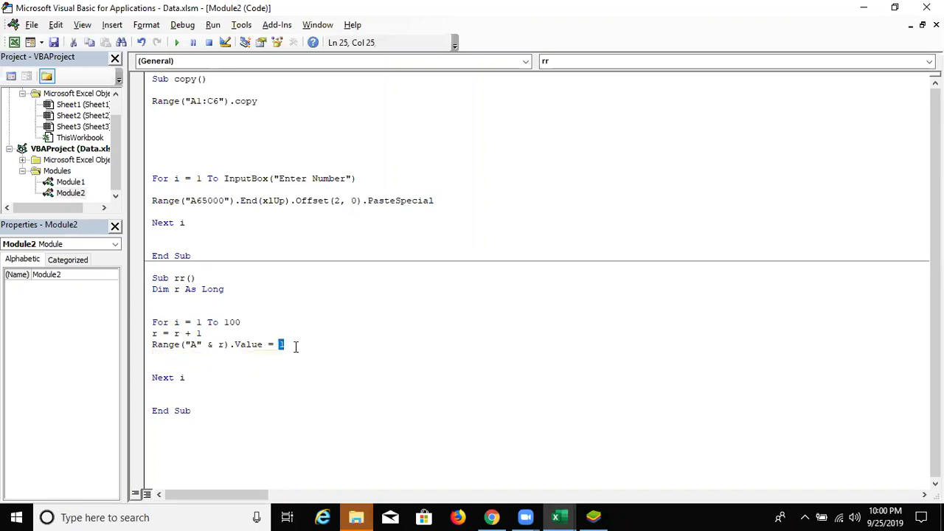
type("r")
left_click(88, 352)
left_click(160, 355)
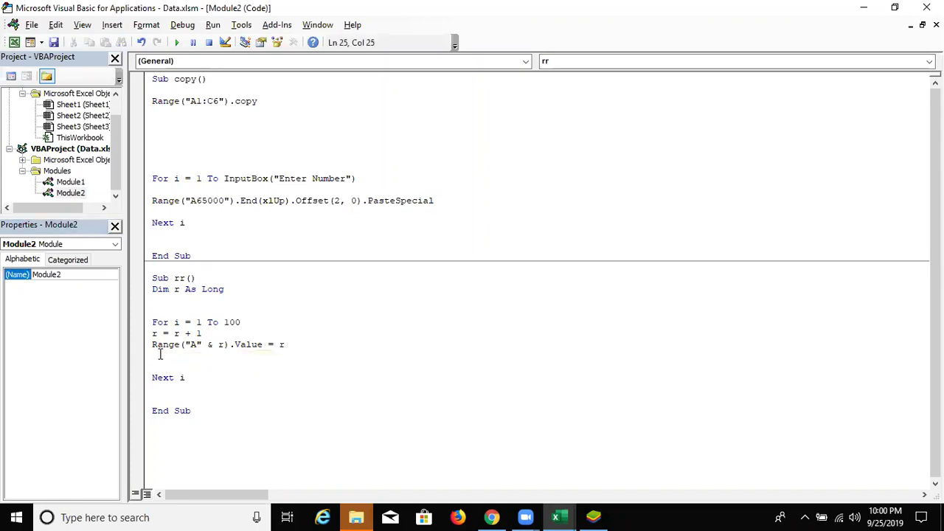
left_click(173, 299)
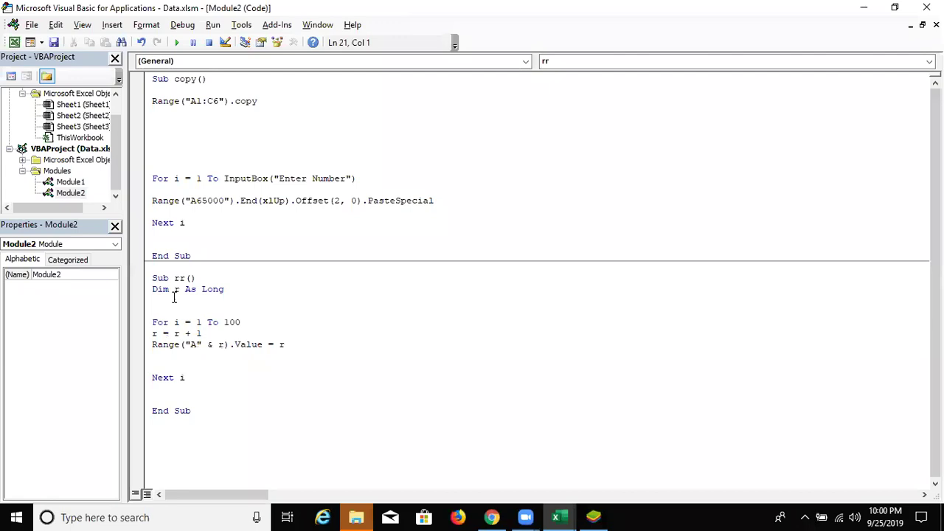
- Step through the rr macro with F8, watching each pass of the For loop
key("F8")
key("F8")
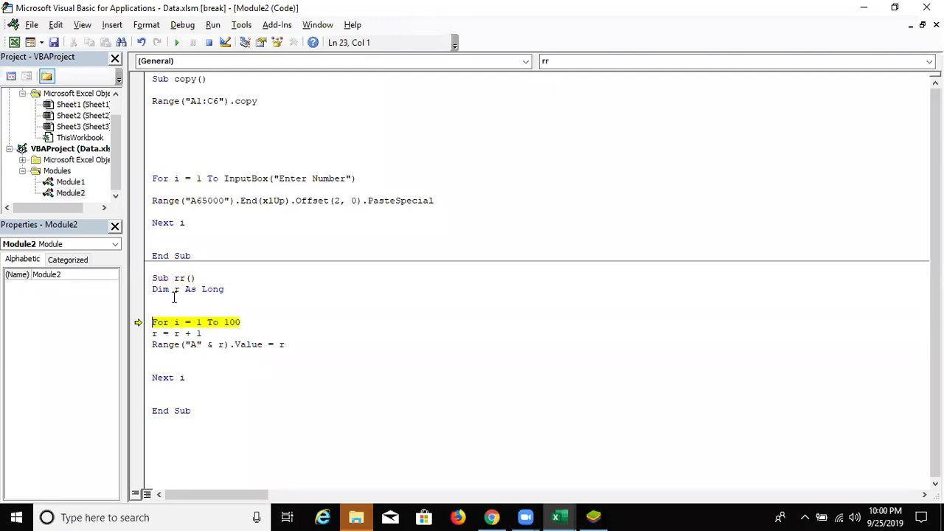
key("F8")
mouse_move(156, 331)
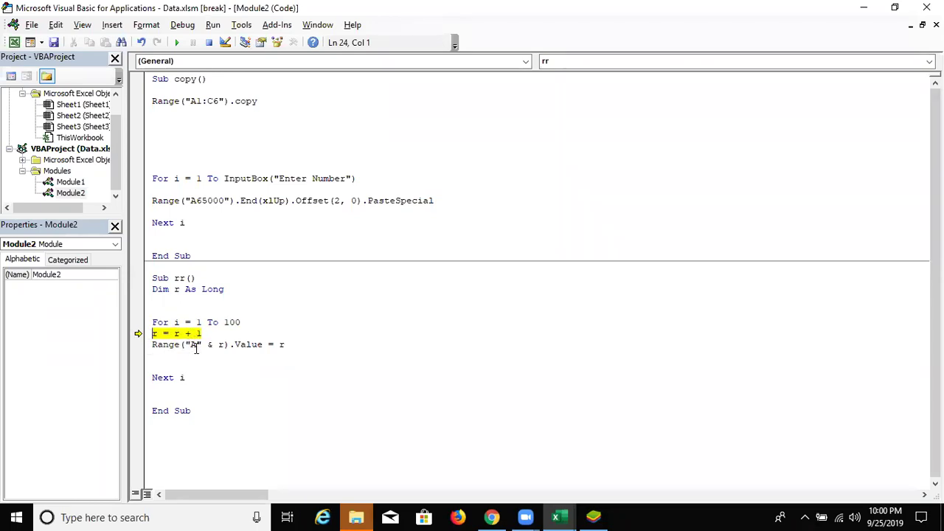
key("F8")
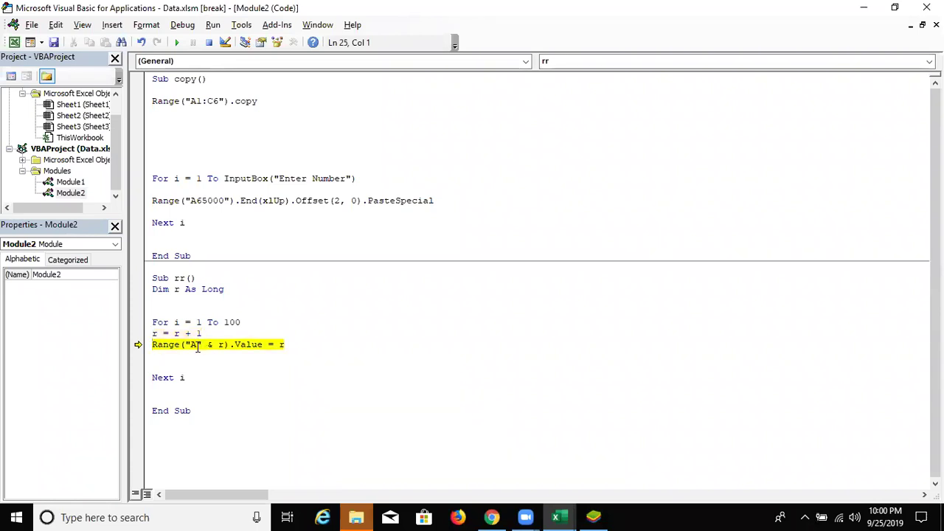
mouse_move(222, 347)
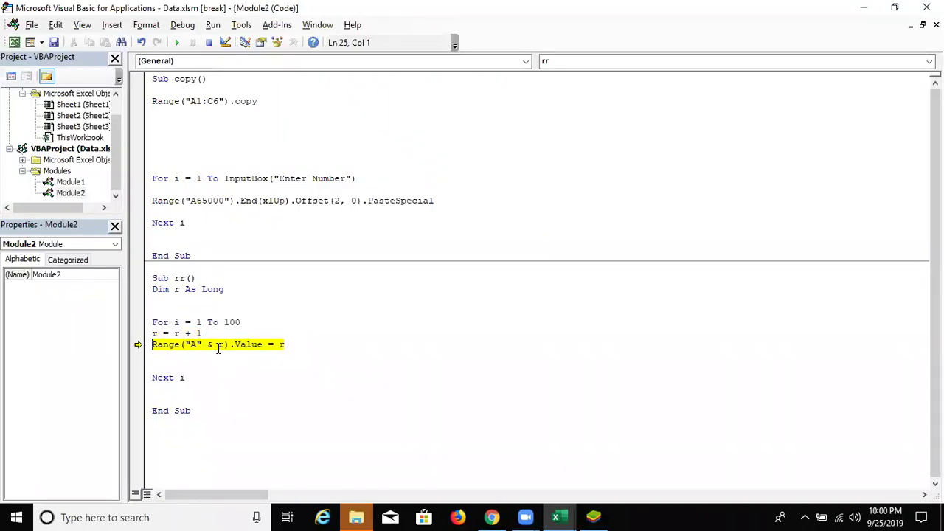
key("F8")
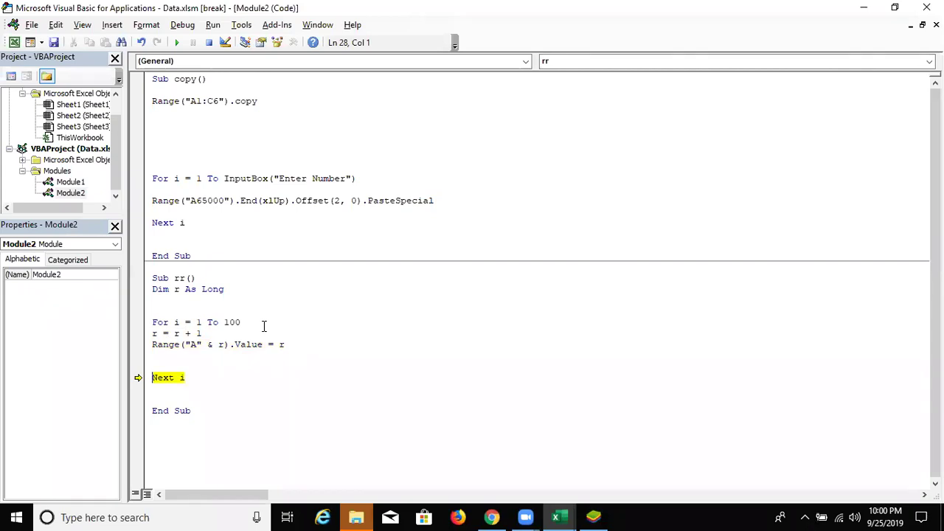
key("F8")
key("F8")
key("F8")
key("F8")
key("F8")
key("F8")
key("F8")
key("F8")
key("F8")
key("F8")
key("F8")
key("F8")
key("F8")
key("F8")
key("F8")
- Delete r = r + 1 and change the loop line to Range("A" & i).Value = i
left_click_drag(208, 333, 135, 336)
key("Delete")
double_click(222, 344)
type("i")
left_click(275, 344)
double_click(280, 344)
type("i")
left_click(274, 402)
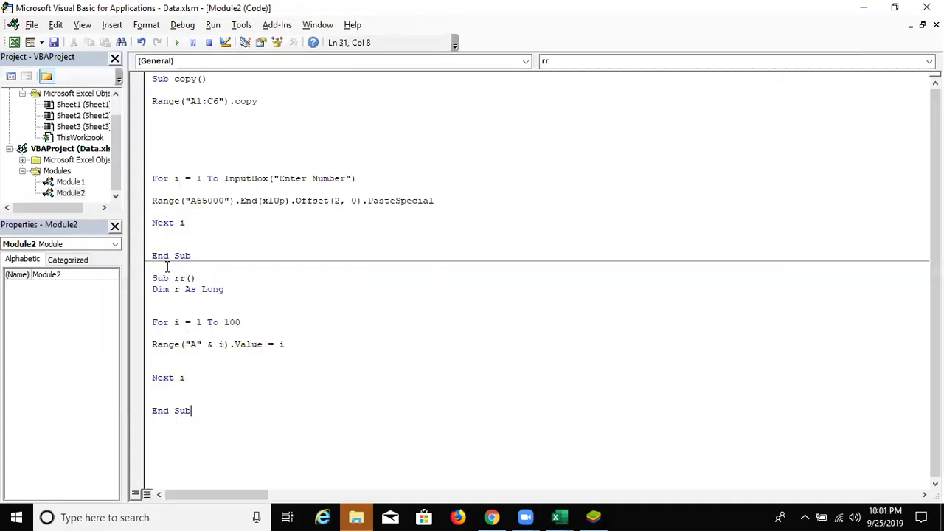
key("alt+Tab")
- Add Sheet4, Sheet5 and Sheet6 to Book3, then start a new line below the last macro
scroll(145, 308, "down", 6)
scroll(145, 314, "down", 2)
left_click(232, 479)
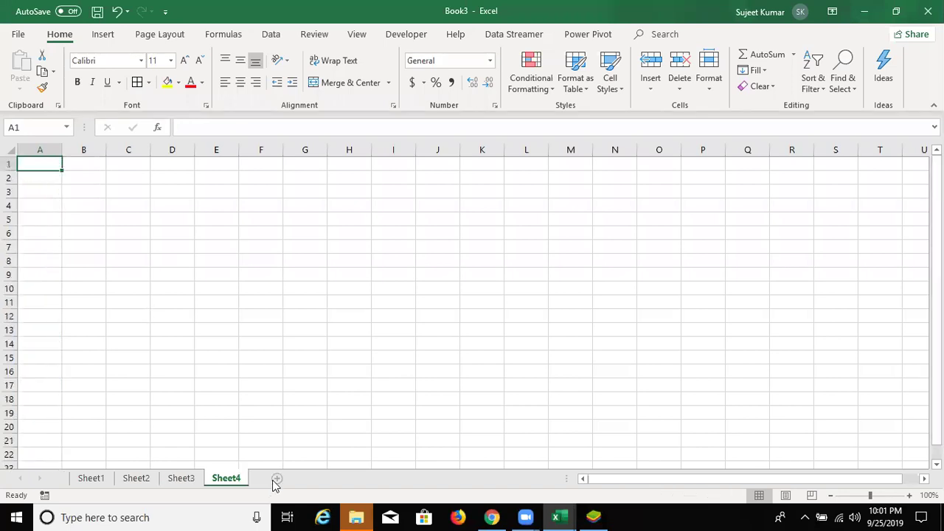
left_click(277, 480)
left_click(322, 479)
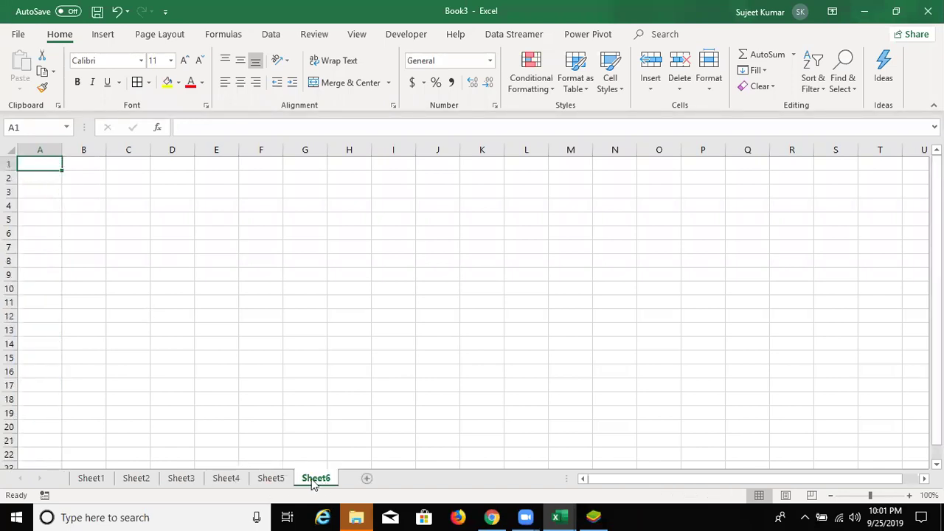
key("alt+Tab")
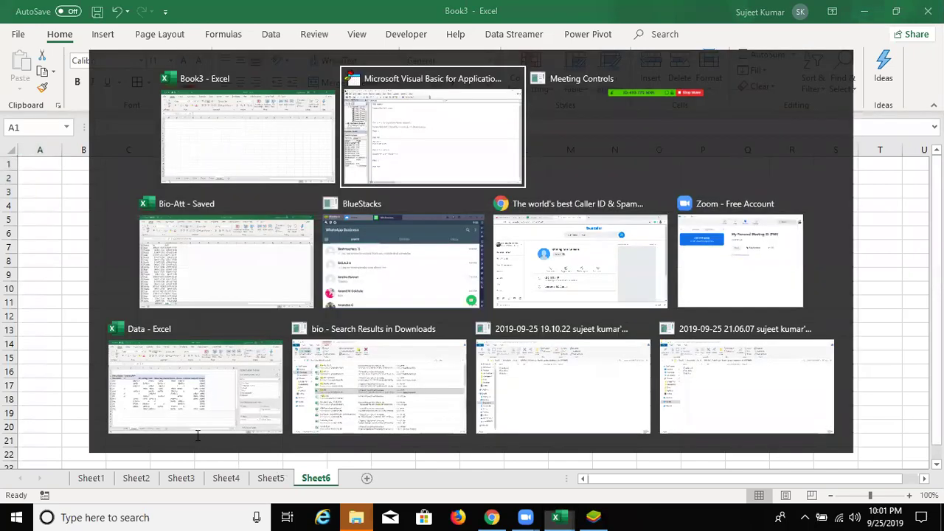
key("Return")
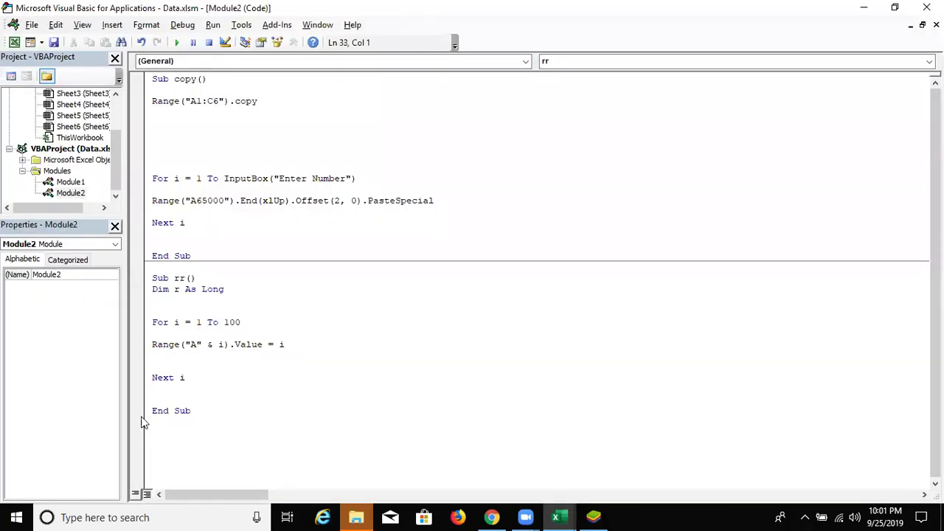
- Declare Sub rr_2() and add the loop header For i = 1 To 6
type("sub rr(")
key("BackSpace")
type("_2()")
key("Return")
key("Return")
key("Return")
key("Return")
key("Up")
type("for ")
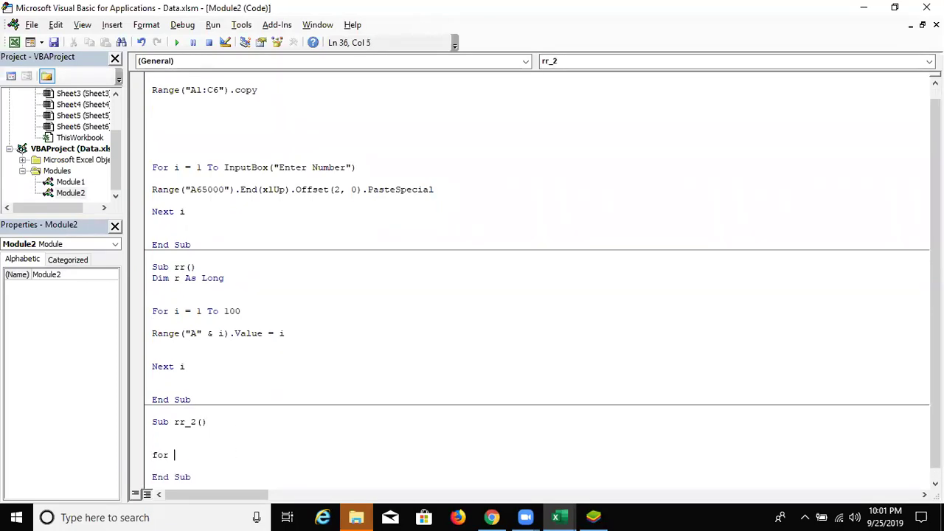
type("i = 1 to")
key("alt+F11")
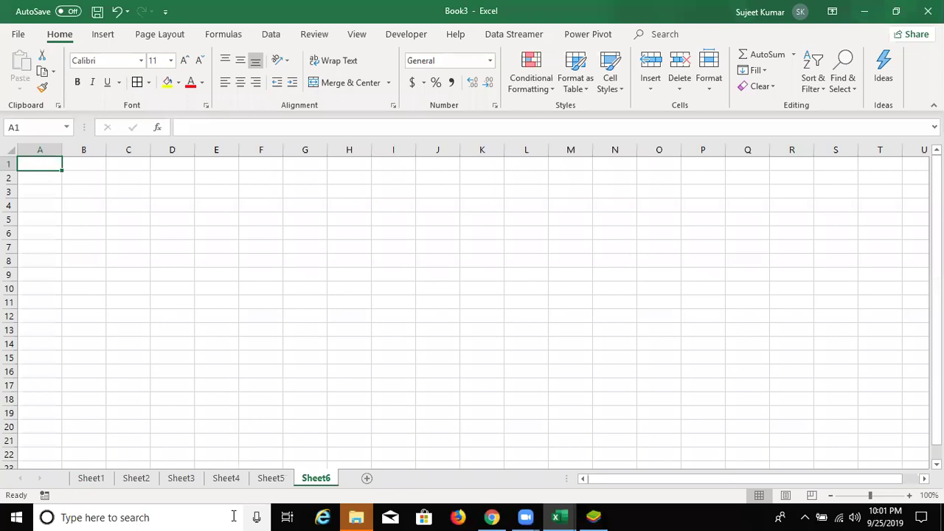
key("alt+F11")
type("t")
key("BackSpace")
type("6")
key("Return")
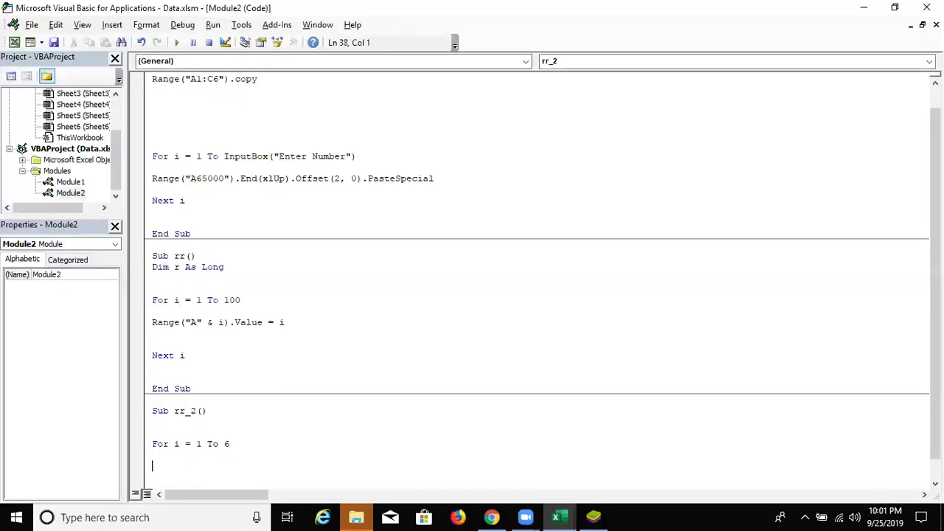
key("Return")
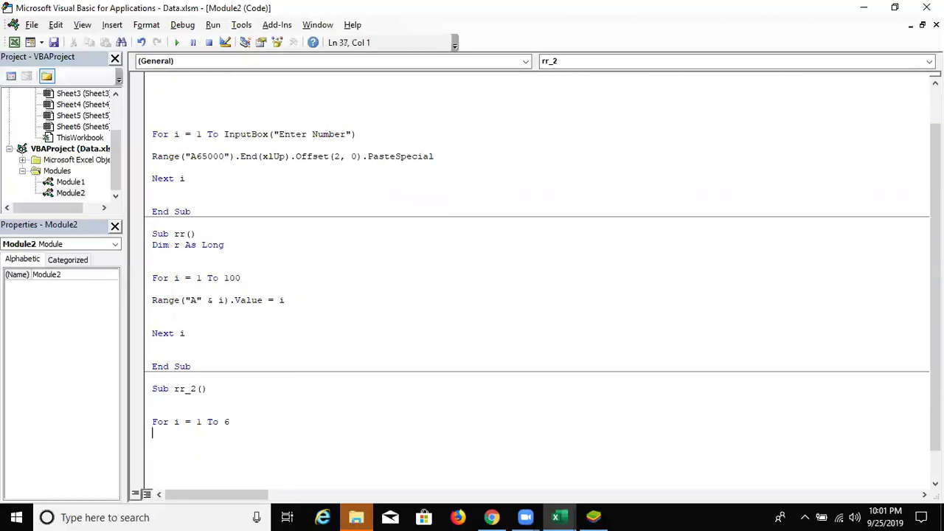
- Add Sheets(i).Name = "Data" & i and close the loop with Next i
type("sheets")
type("(i).name=Da")
key("BackSpace")
key("BackSpace")
type("\"Data\" & i")
key("Return")
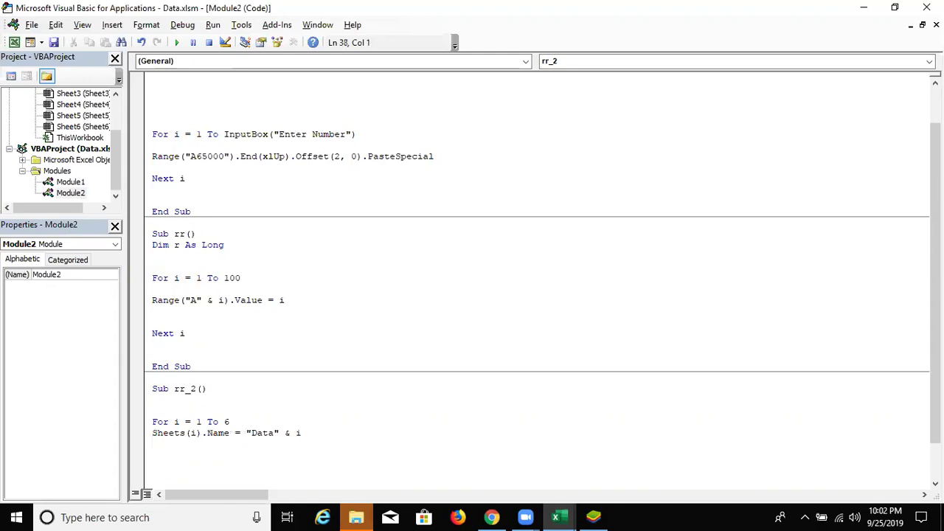
type("next i")
key("Up")
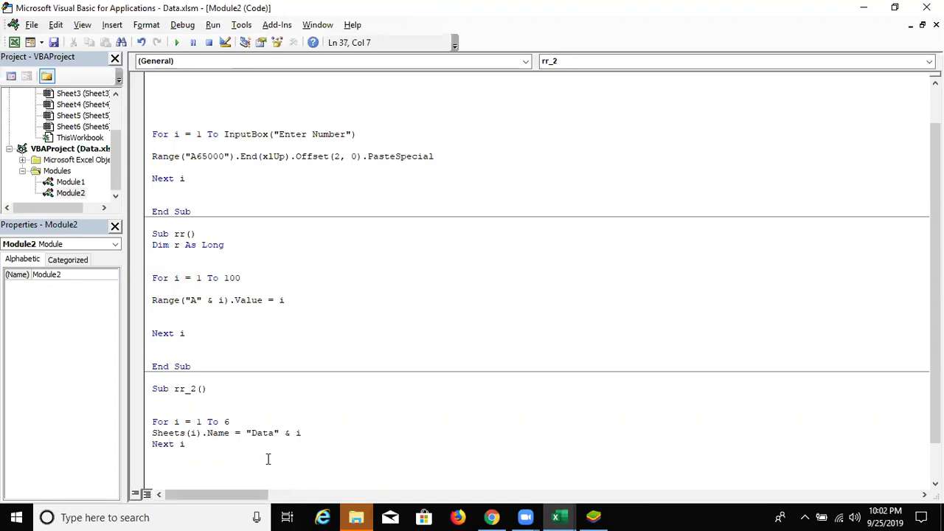
scroll(243, 450, "down", 2)
left_click(196, 389)
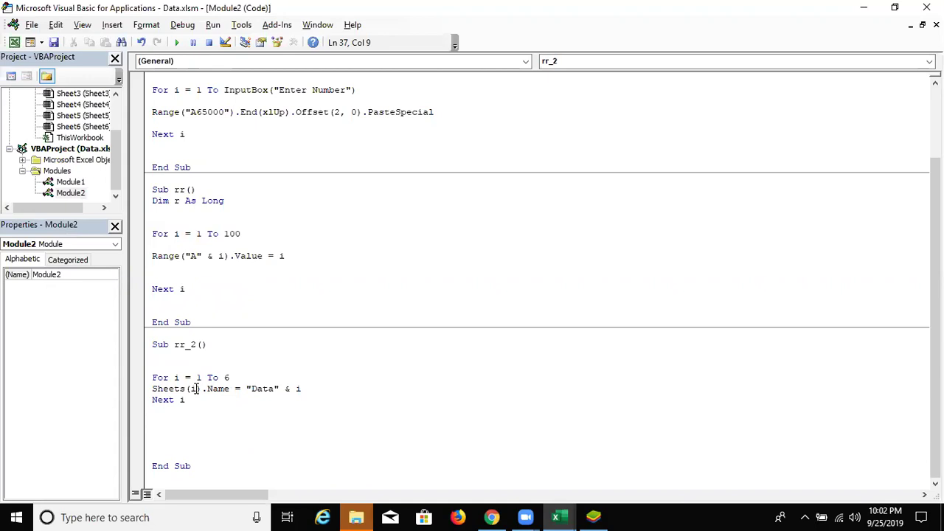
key("alt+F11")
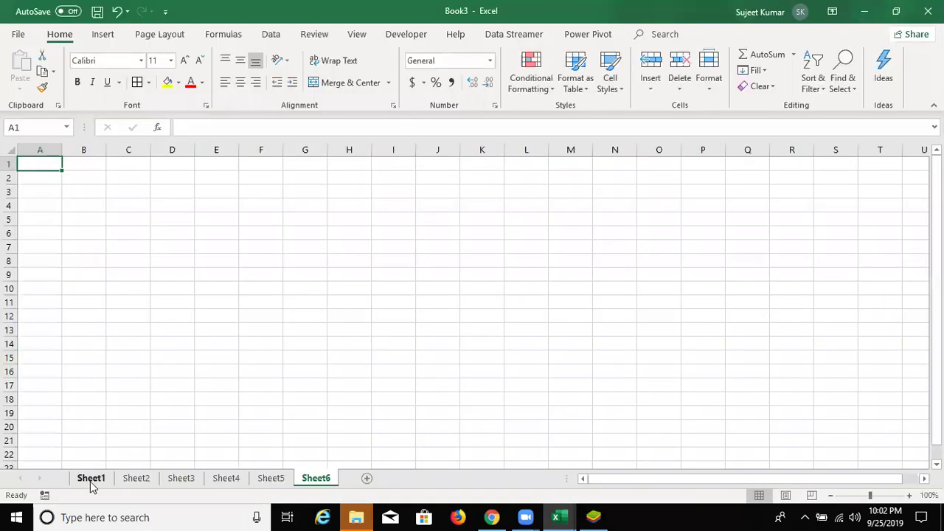
- Review tabs Sheet1 through Sheet6, glance at the rr_2 code, and return to Excel
left_click(91, 484)
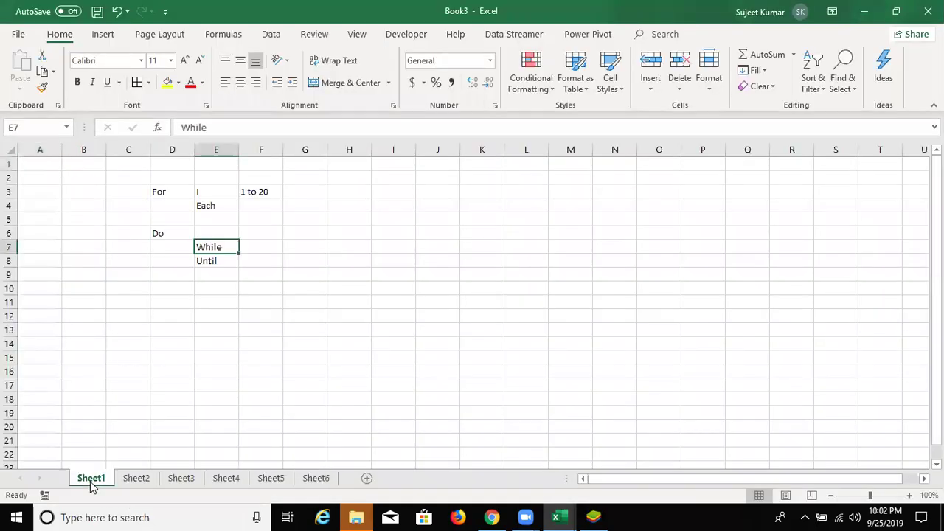
left_click(140, 478)
left_click(180, 480)
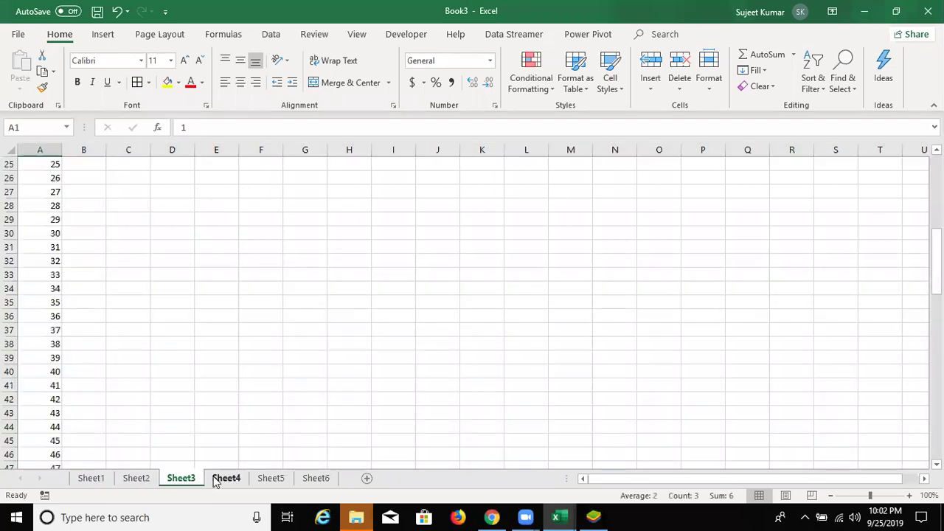
left_click(226, 480)
left_click(270, 479)
left_click(310, 479)
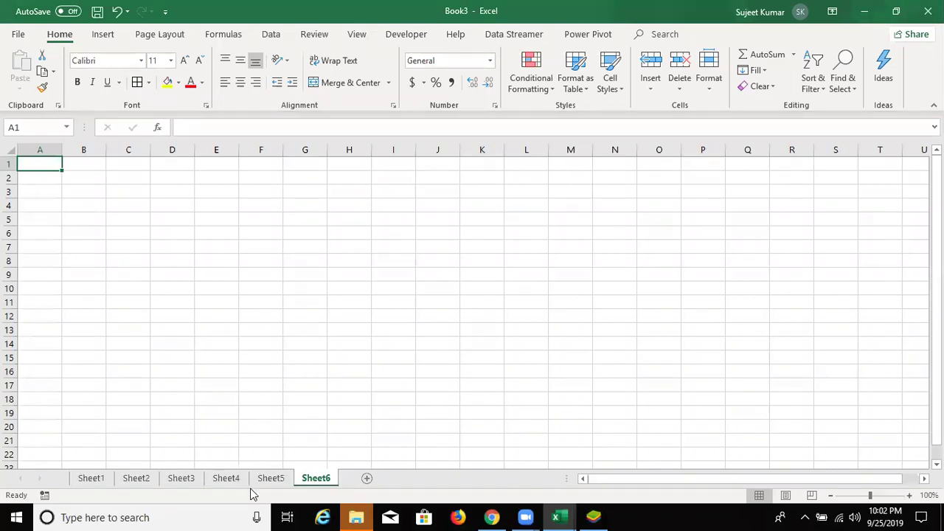
key("alt+F11")
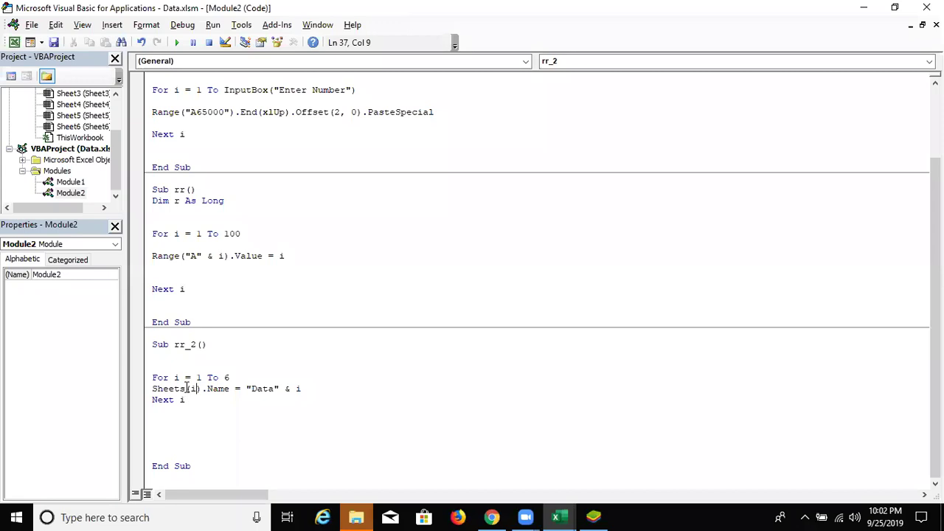
left_click(193, 409)
key("alt+F11")
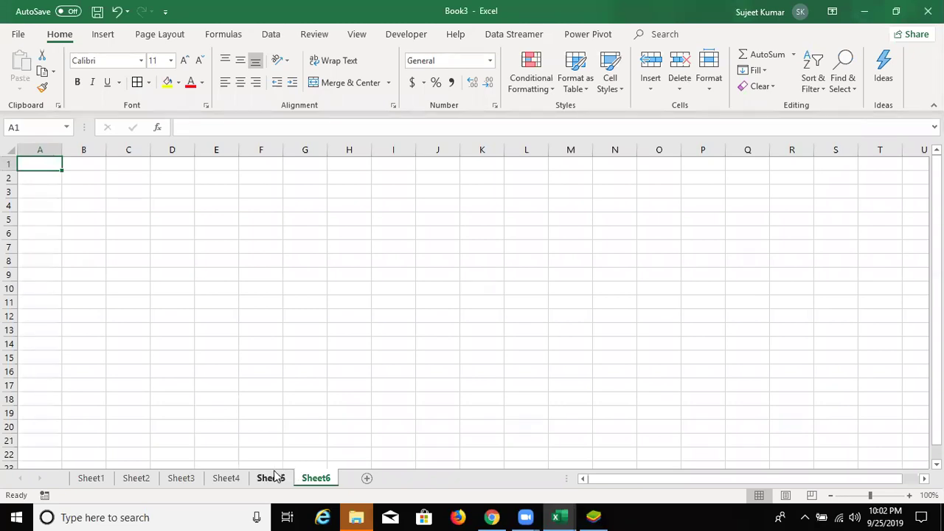
- Replace rr_2's loop limit 6 with Sheets.Count and run the macro
key("alt+F11")
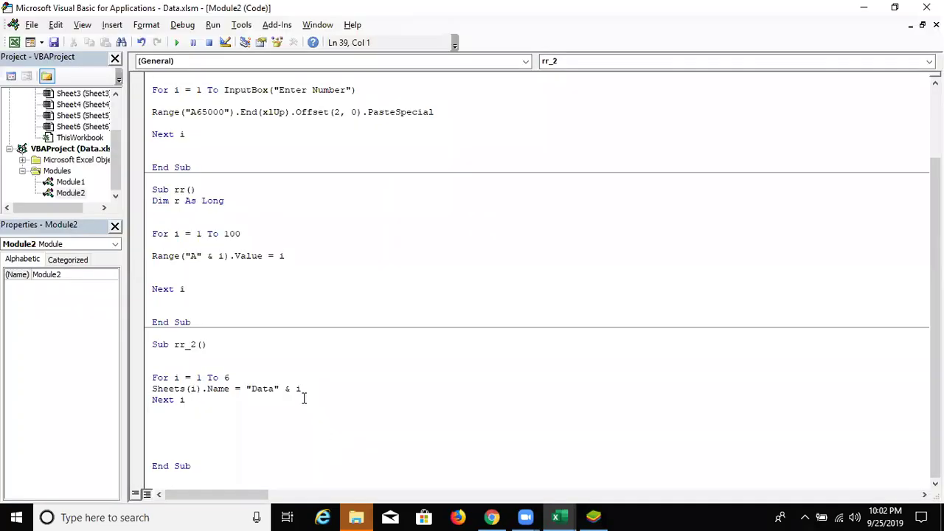
double_click(227, 378)
type("sheets")
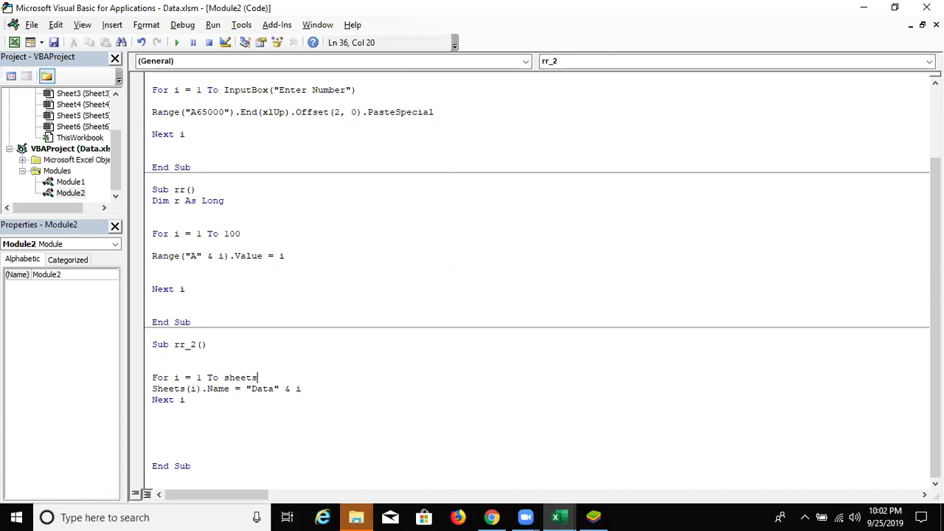
type(".cou")
key("Tab")
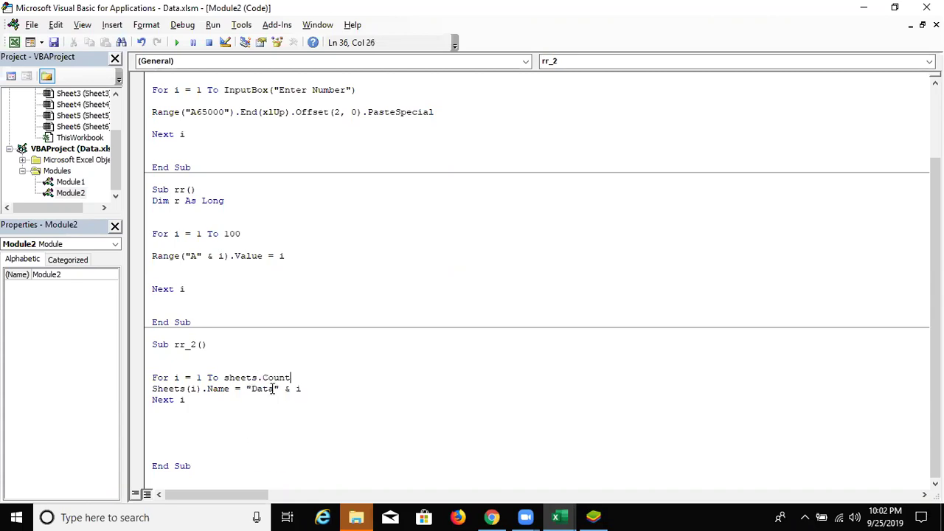
key("Down")
key("Down")
left_click(177, 42)
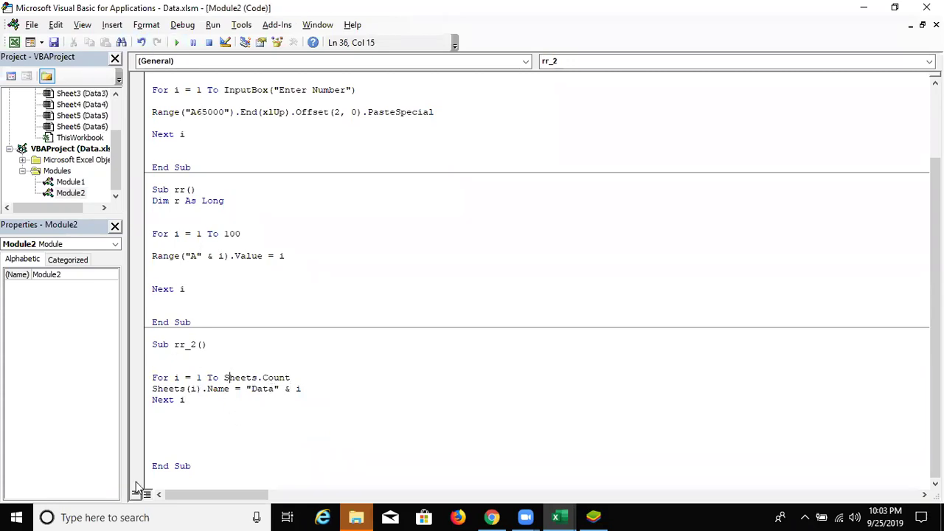
key("alt+F11")
- View each renamed tab, Data1 through Data6
left_click(97, 480)
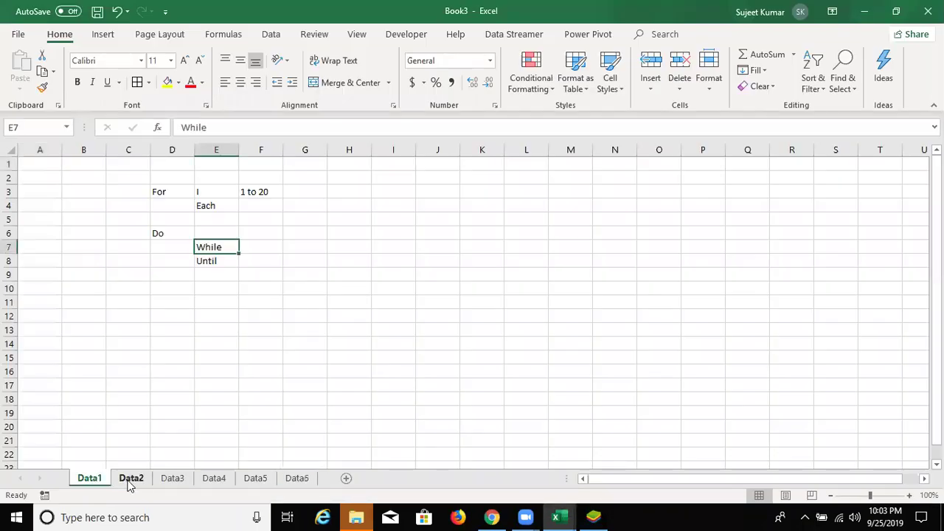
left_click(129, 481)
left_click(178, 482)
left_click(214, 480)
left_click(255, 480)
left_click(297, 480)
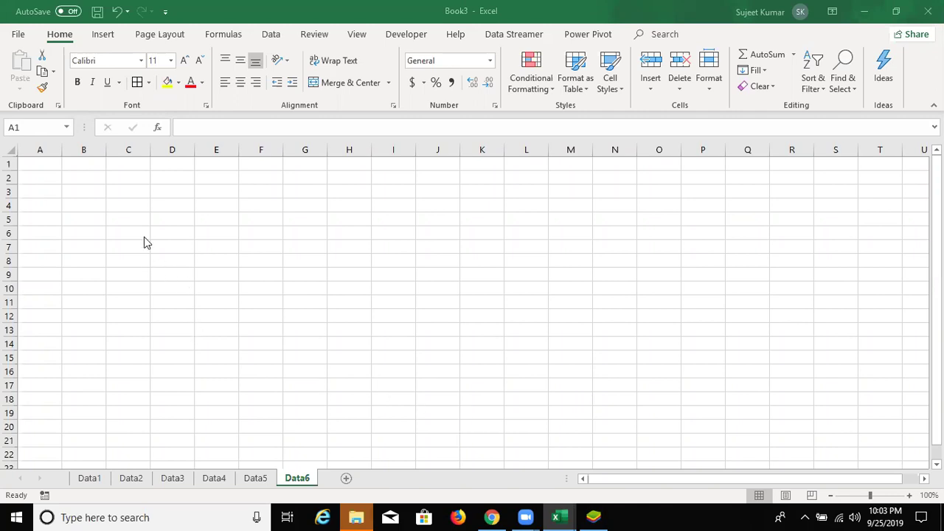
- Select cells A1, E3, G2 and H3 on Data6, then go back to the VBA editor
left_click(55, 164)
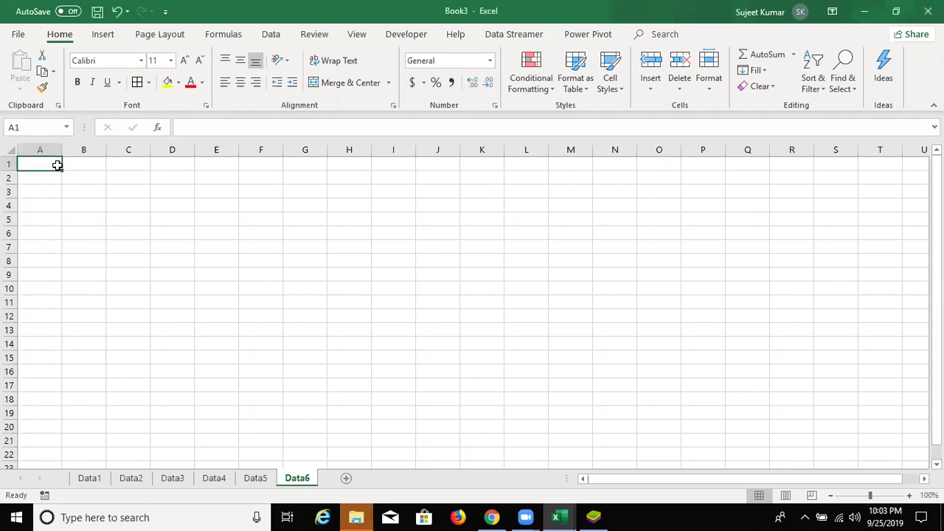
left_click(208, 186)
left_click(289, 182)
left_click(337, 195)
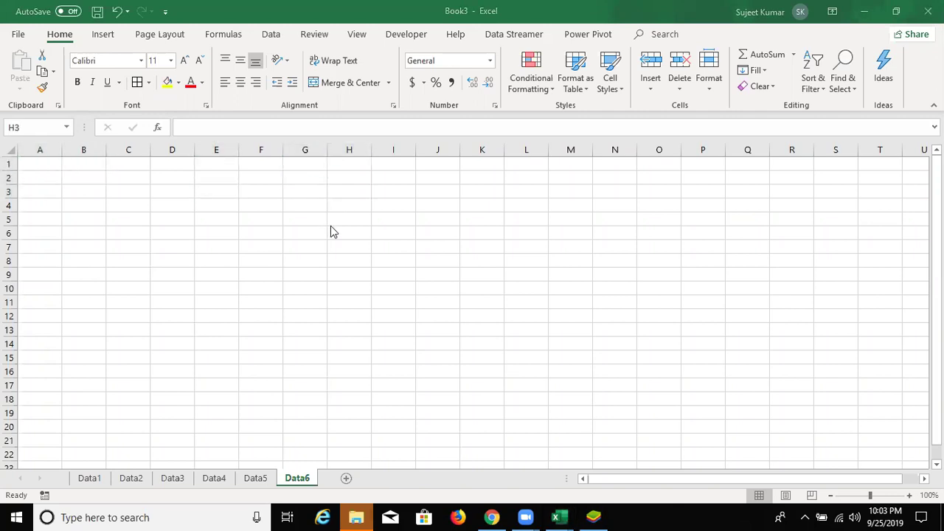
key("alt+Tab")
key("alt+Tab")
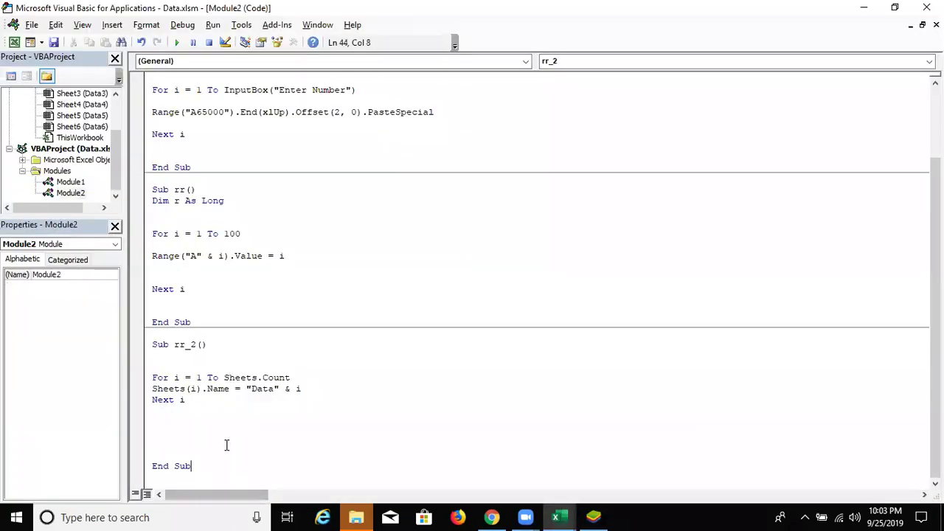
- Start Sub rr_3() with Dim n As String and assign a name to n
key("Return")
key("Return")
key("Return")
key("Return")
key("Return")
key("Return")
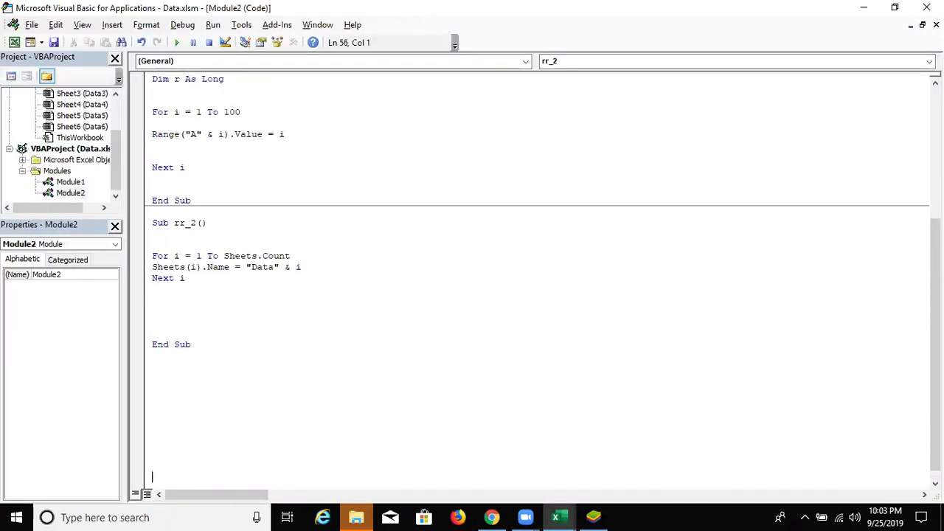
key("Up")
key("Up")
key("Up")
key("Up")
key("Up")
key("Up")
key("Up")
type("sub rr_3()")
key("Return")
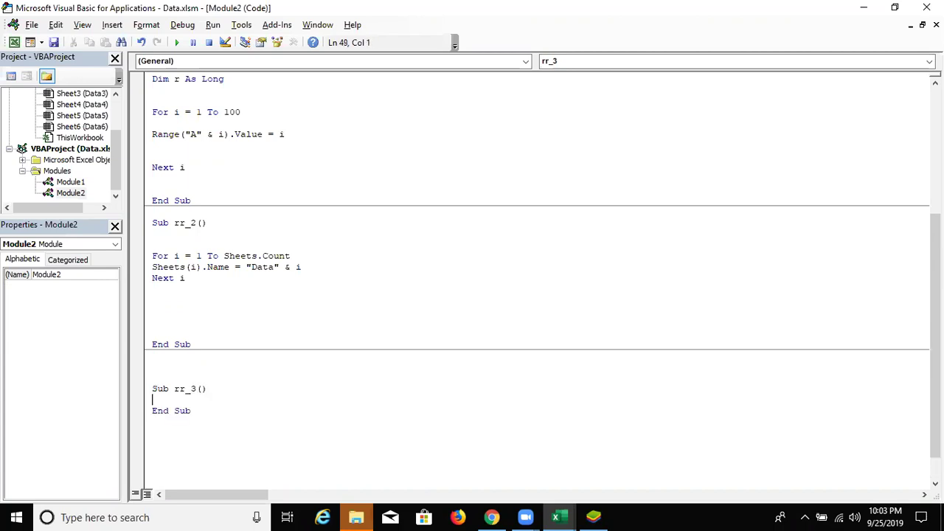
key("Return")
key("Return")
key("Return")
type("dim n as str")
key("Tab")
key("Return")
key("Return")
type("n=\"Sujeet")
key("Return")
key("Return")
key("Return")
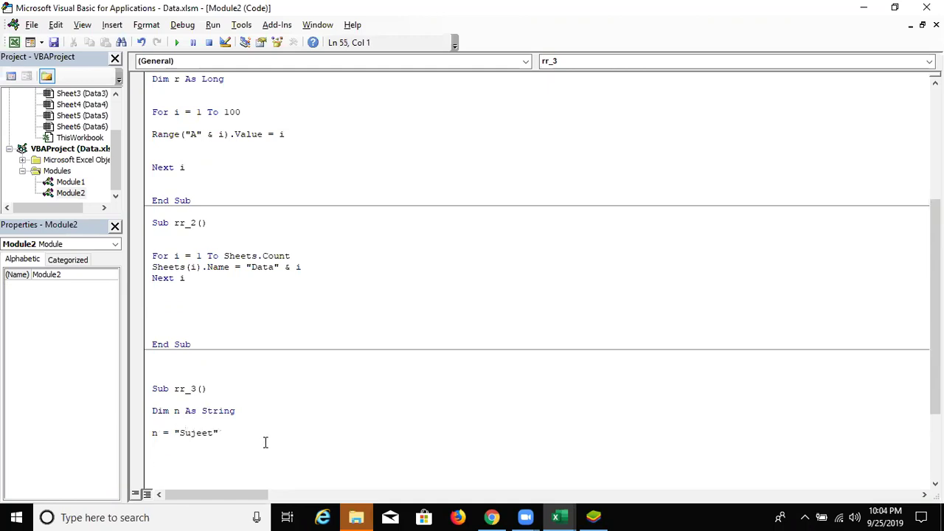
- Add the loop For i = 1 To Len(n) … Next i inside rr_3
scroll(264, 441, "down", 4)
type("for i = ")
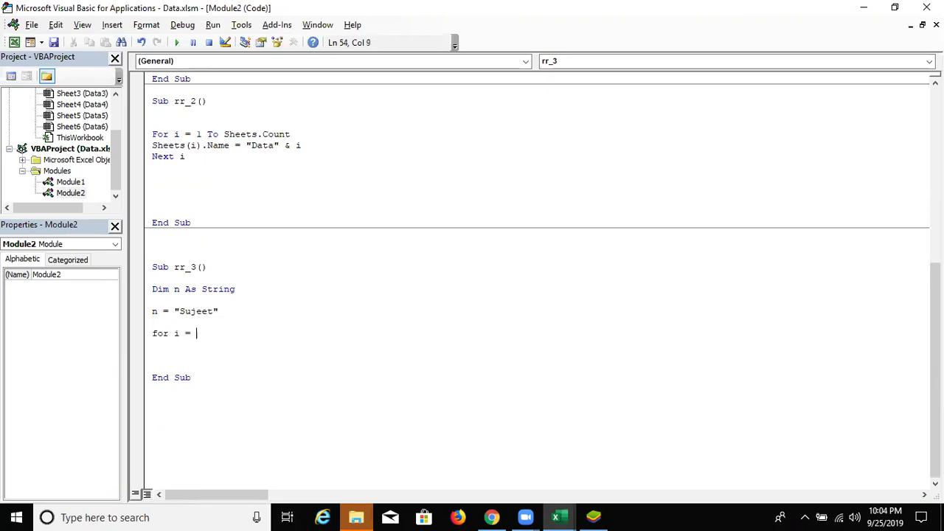
type("1 to len(")
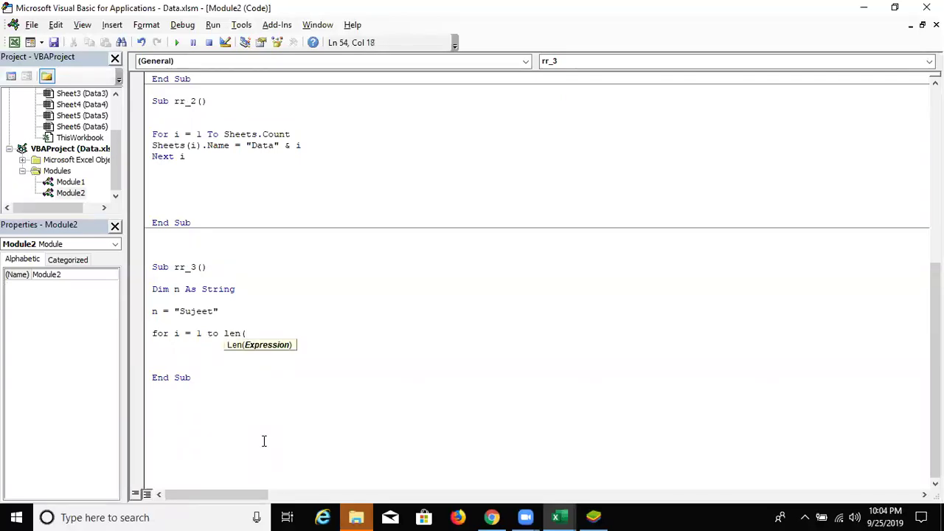
type("n)")
key("Return")
key("Return")
key("Return")
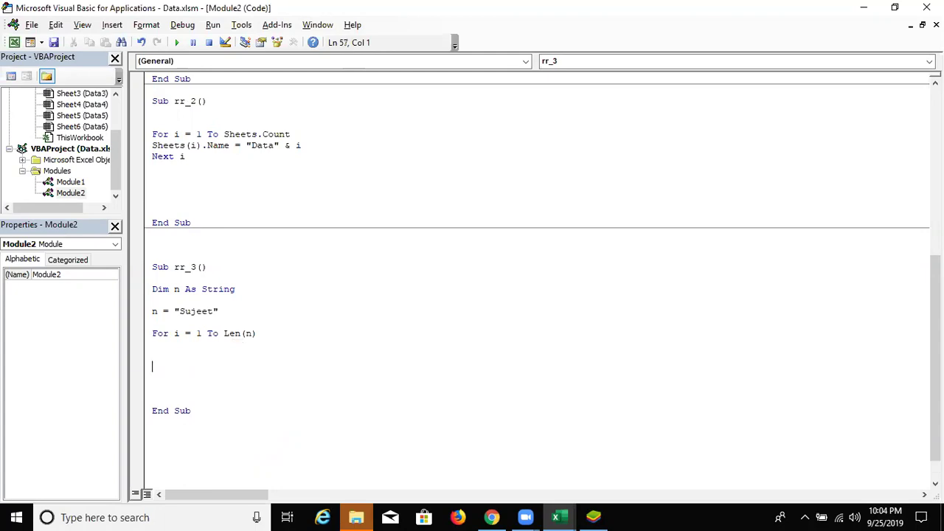
type("next i")
key("Up")
key("Up")
key("Up")
key("Up")
key("Up")
key("Up")
key("Up")
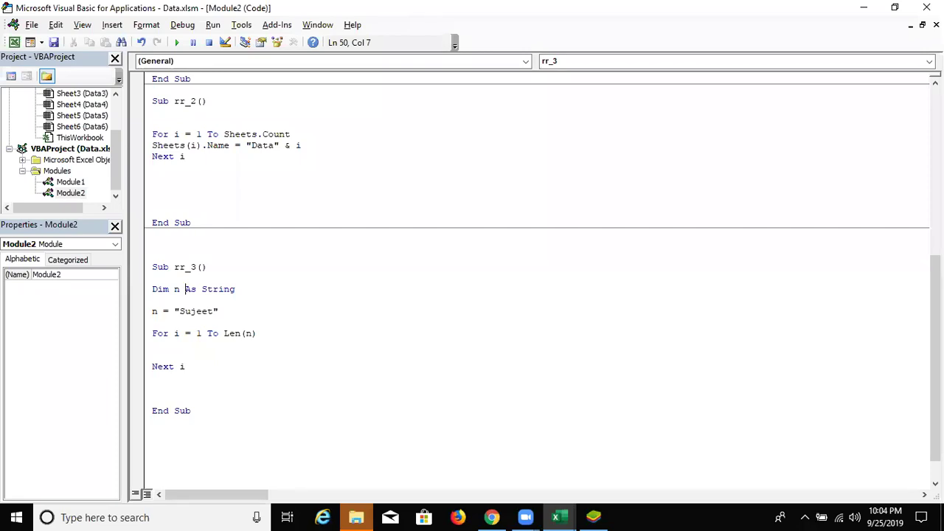
- Select the variable n in the Dim n As String line
key("shift+Right")
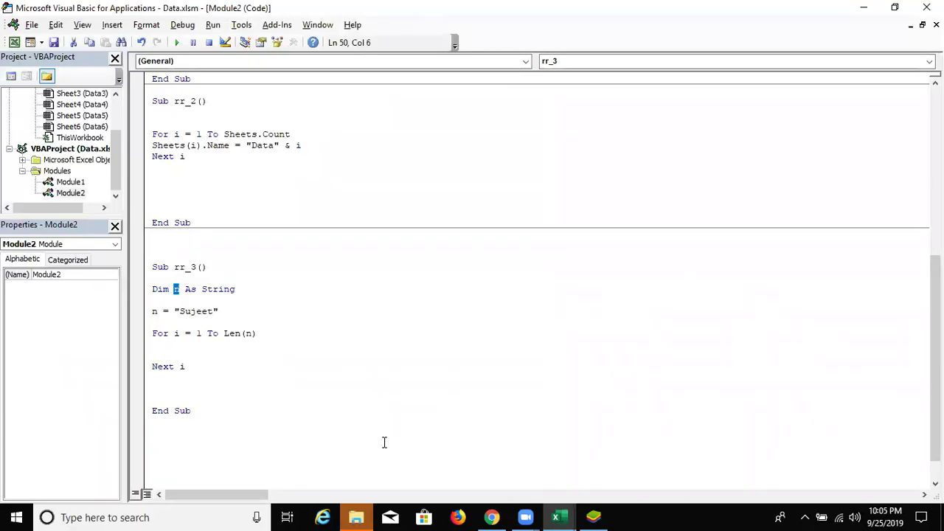
- Rename the string variable n throughout rr_3 and change the loop counter i to u
type("amit")
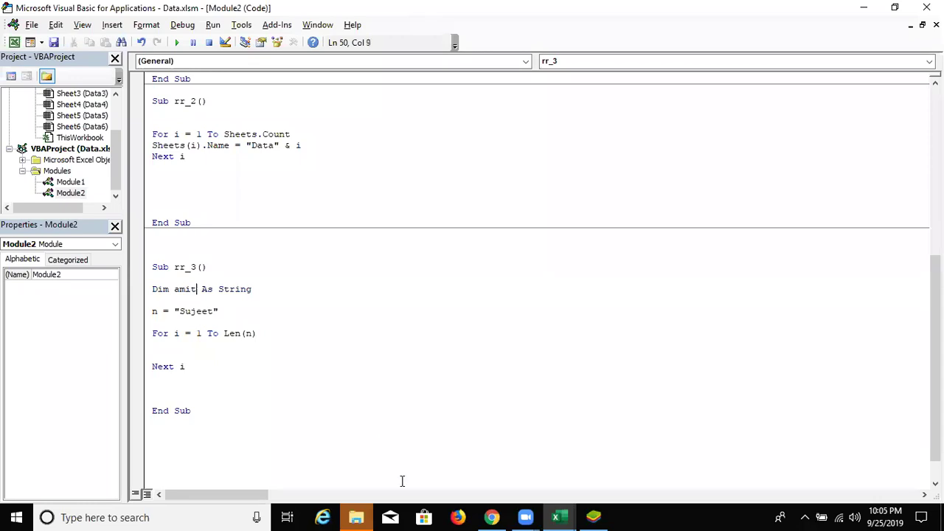
left_click(325, 386)
double_click(155, 313)
type("amit")
left_click(204, 382)
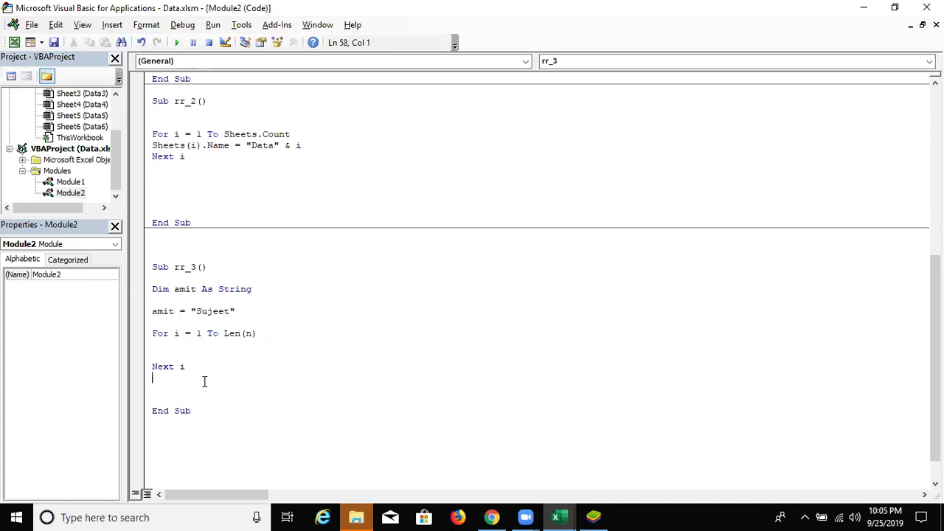
double_click(177, 333)
type("u")
left_click(202, 371)
key("BackSpace")
type("u")
double_click(249, 333)
type("amit")
- Add blank lines inside the loop and highlight the loop bounds and assigned string
left_click(222, 348)
key("Return")
key("Return")
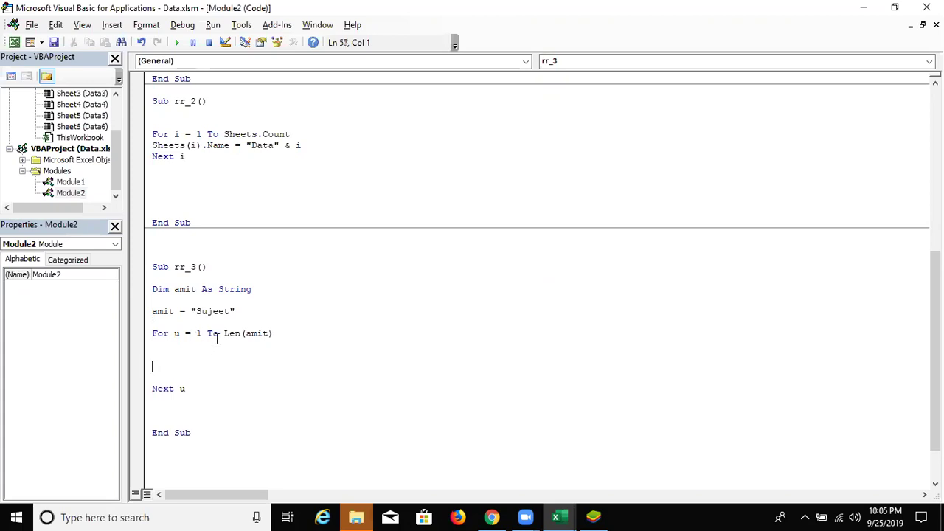
left_click(187, 334)
double_click(198, 334)
left_click_drag(224, 334, 301, 333)
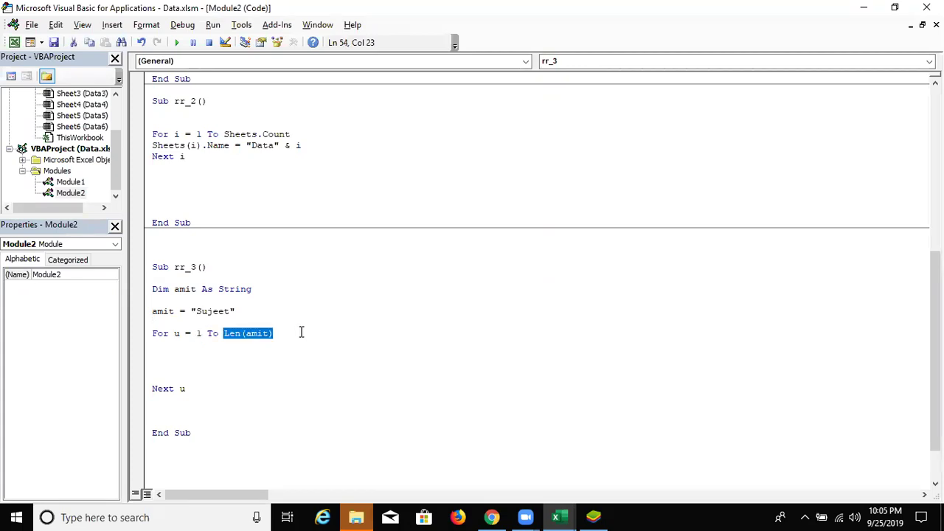
left_click(252, 322)
left_click_drag(241, 312, 191, 312)
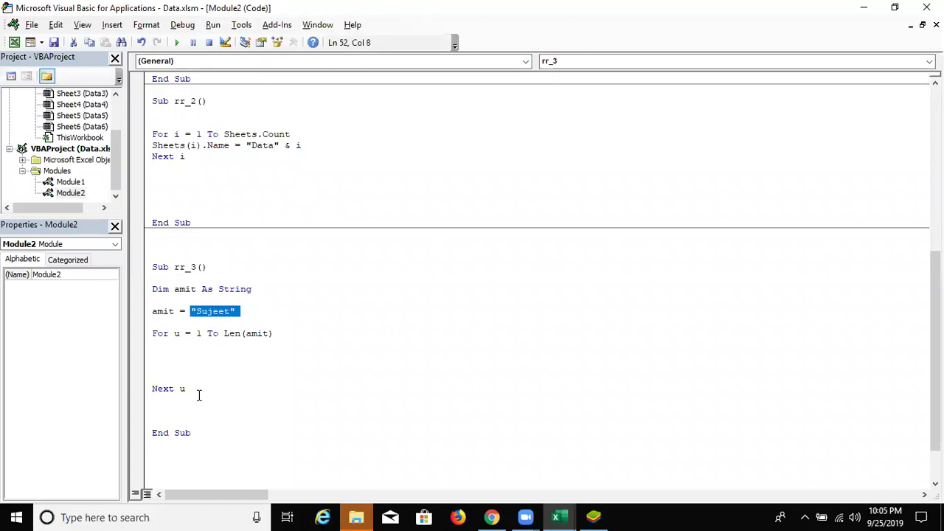
left_click(171, 356)
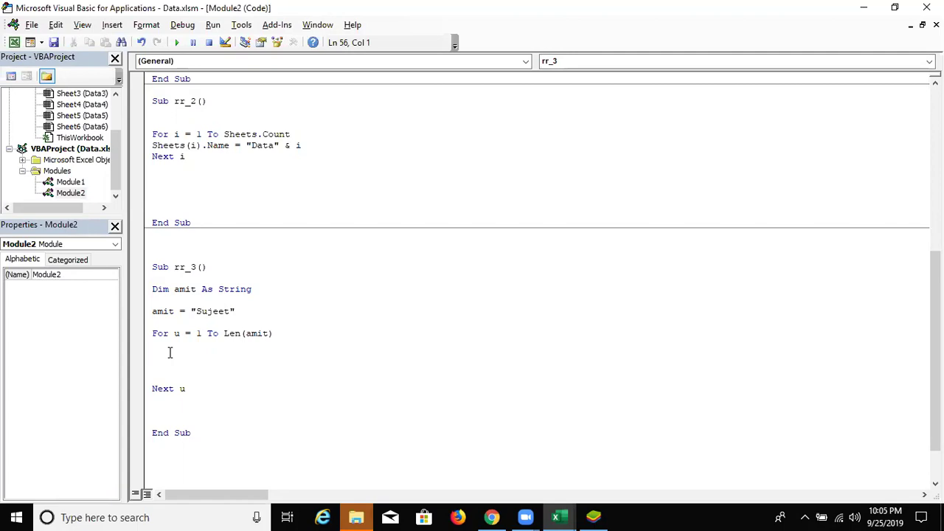
- Write Range("A" & u).Value = Mid(string variable, u, 1) inside the loop
type("ran")
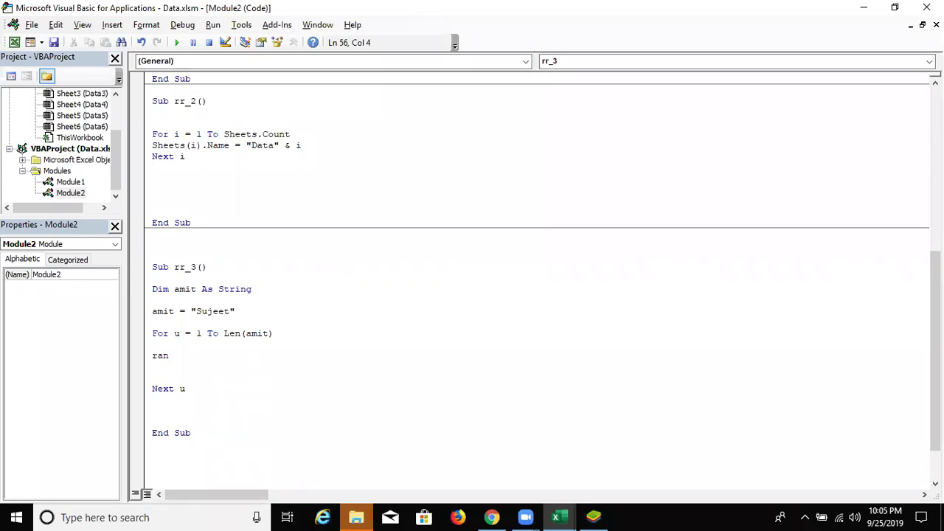
type("ge")
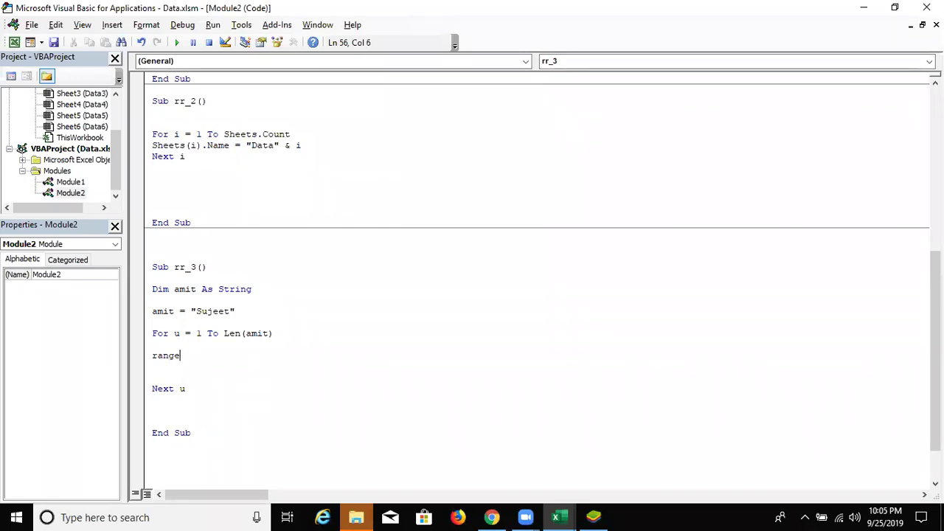
type("(\"A\" & u")
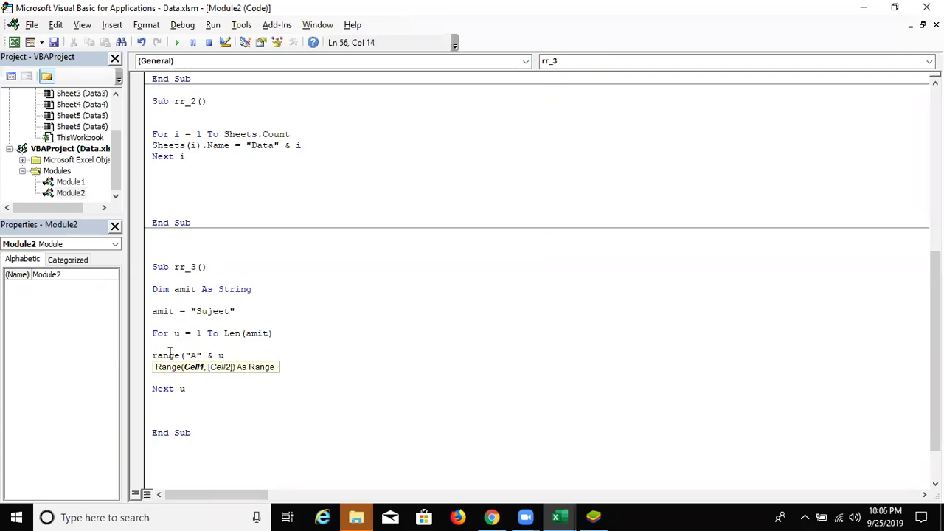
type(").Value=mid")
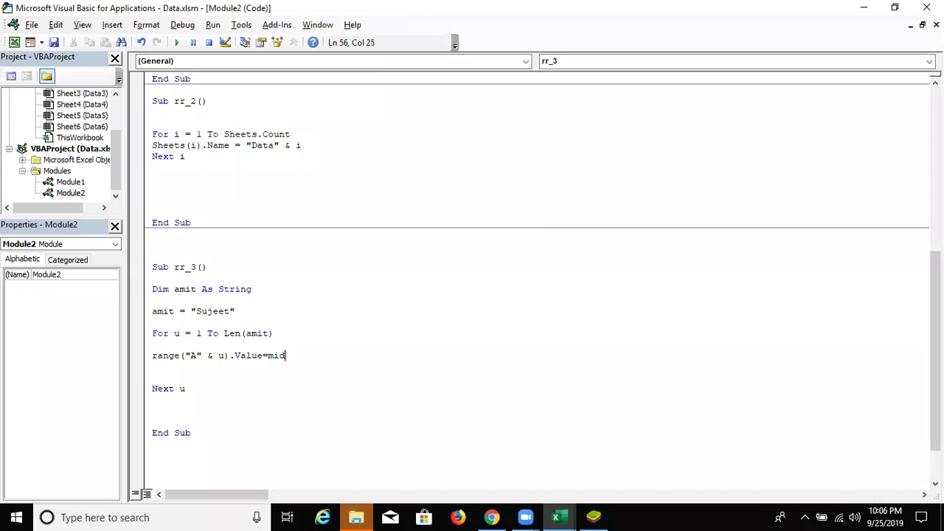
type("(amit")
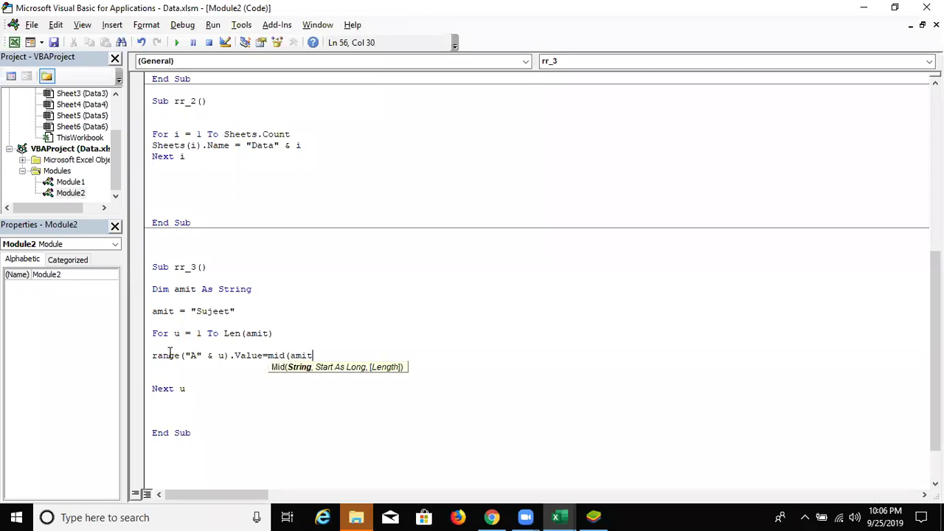
type(".")
key("BackSpace")
type(",")
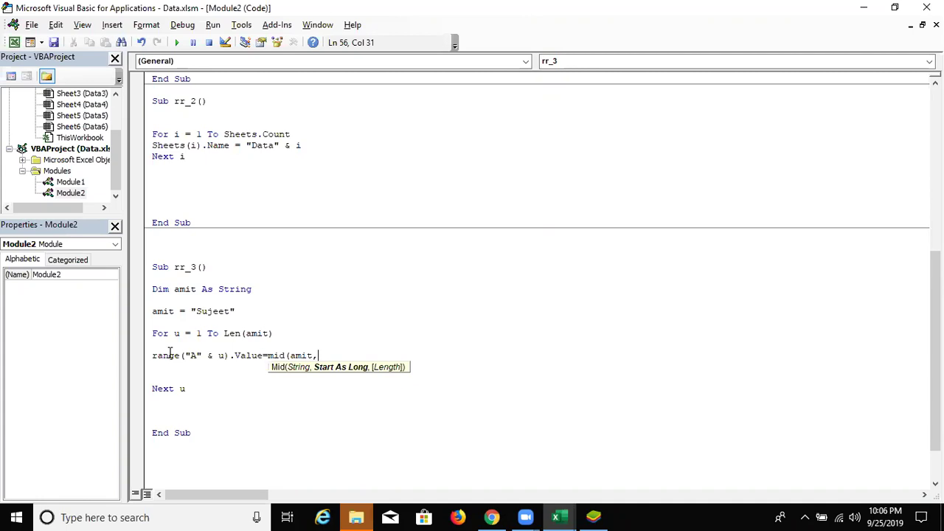
type("u")
type(", 1")
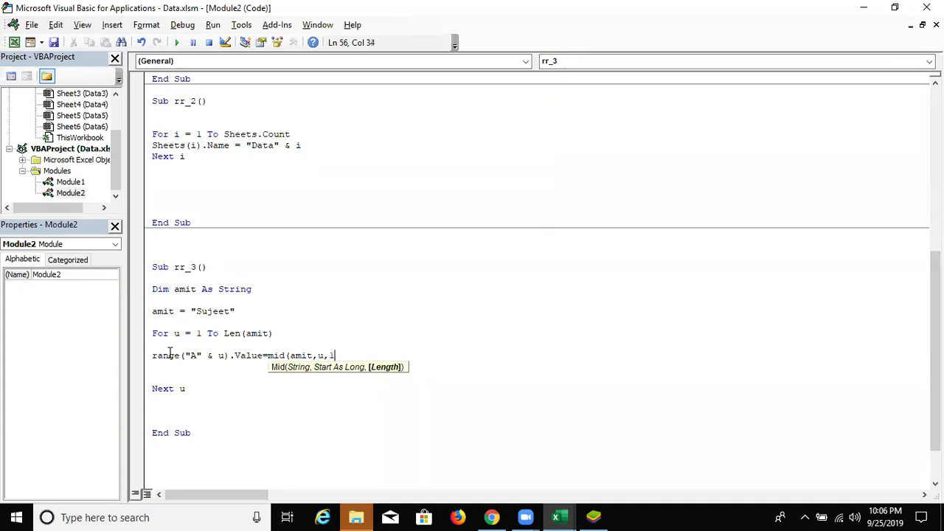
type(")")
left_click(205, 389)
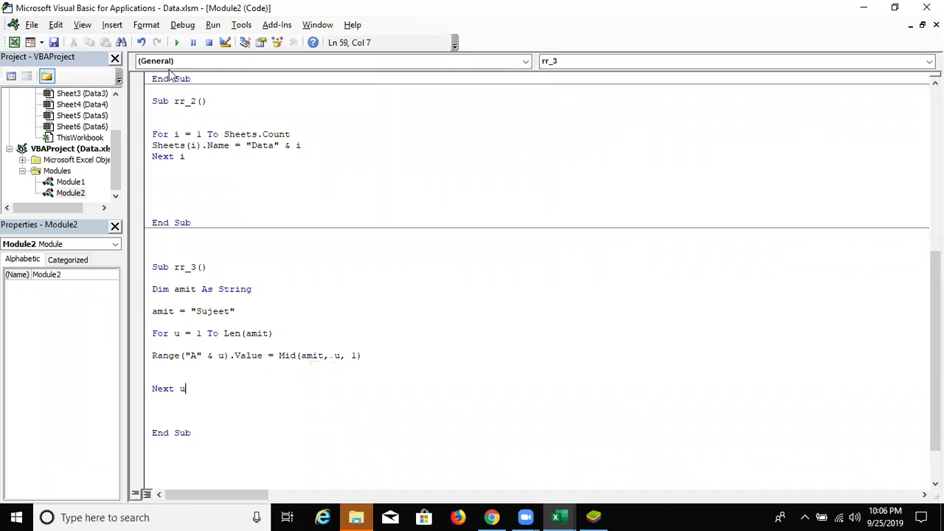
- Run rr_3, then clear the spelled-out letters from A1:A6 on Data6
left_click(177, 43)
left_click(168, 355)
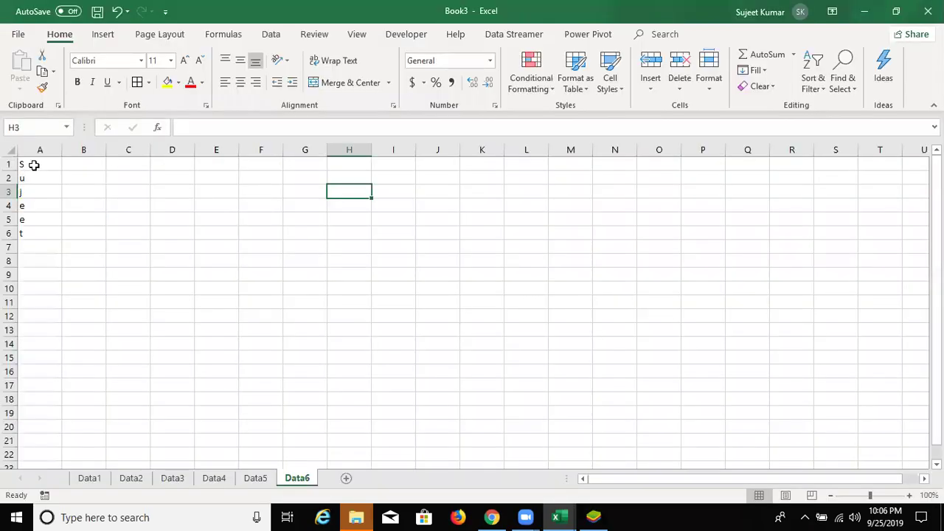
left_click_drag(32, 164, 28, 231)
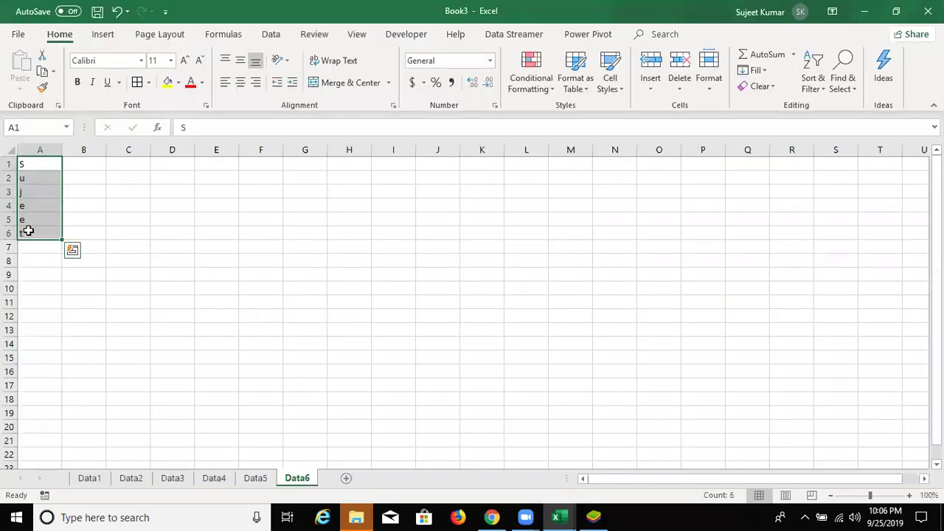
key("Delete")
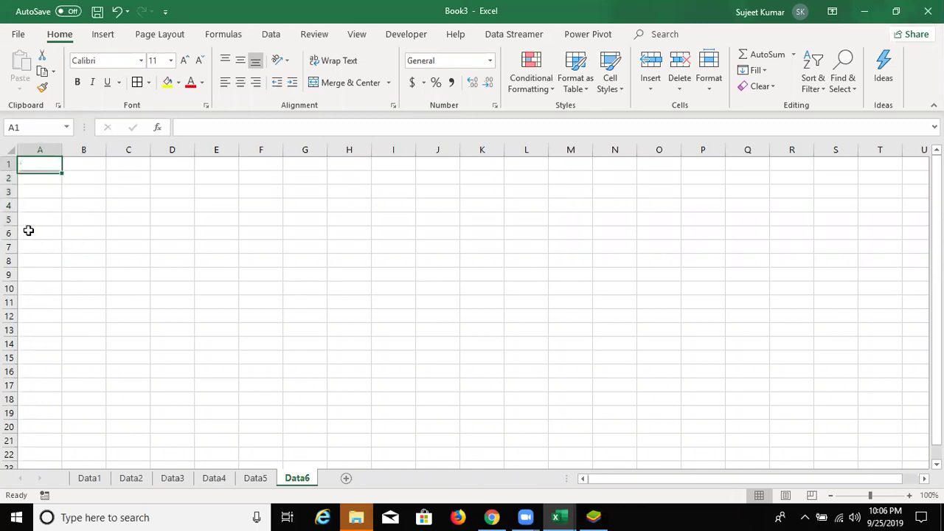
key("Right")
key("Right")
key("Right")
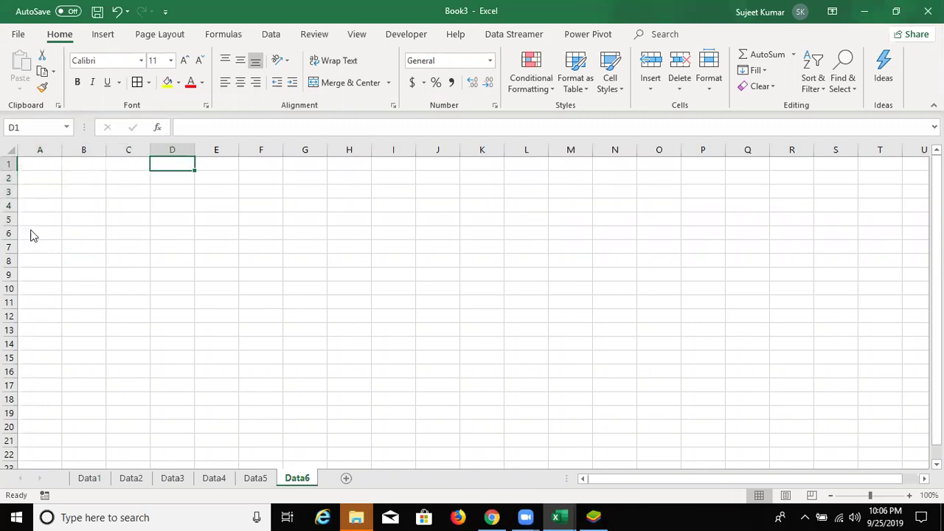
key("alt+F11")
double_click(222, 356)
- Replace the Range("A" & u) reference with Cells(1, u) in rr_3's loop line
left_click(231, 356)
left_click_drag(231, 356, 151, 355)
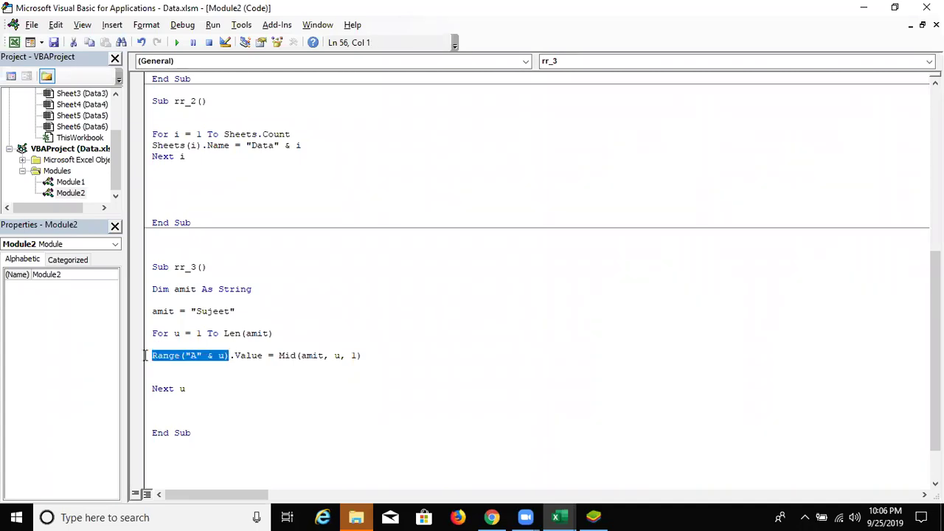
type("ce")
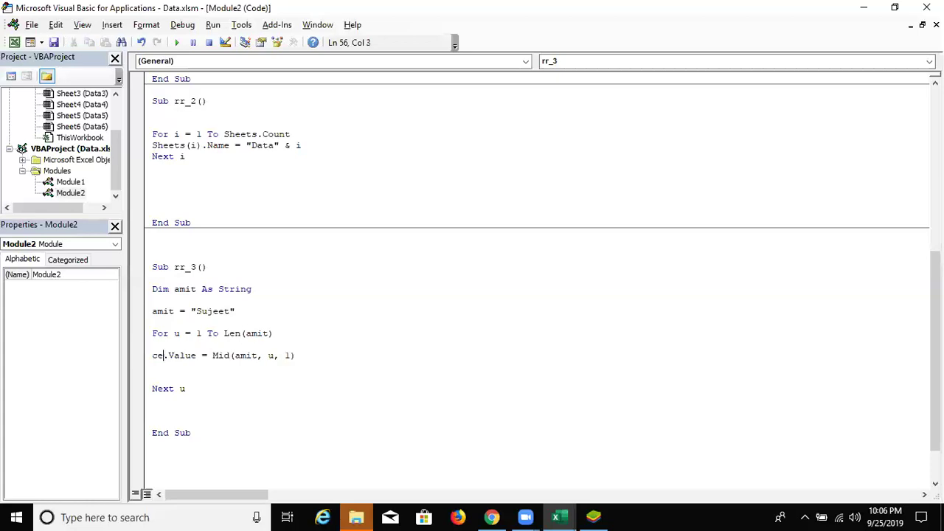
type("lls")
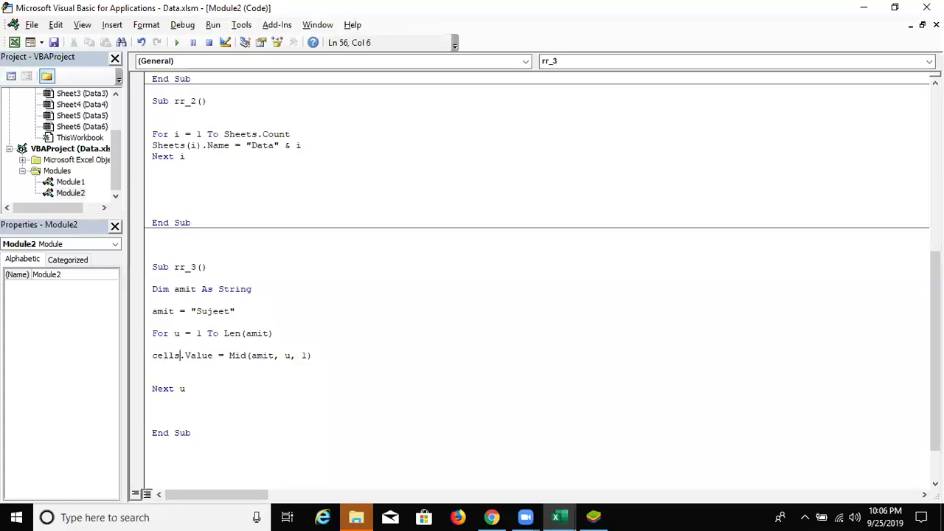
type("(1,u")
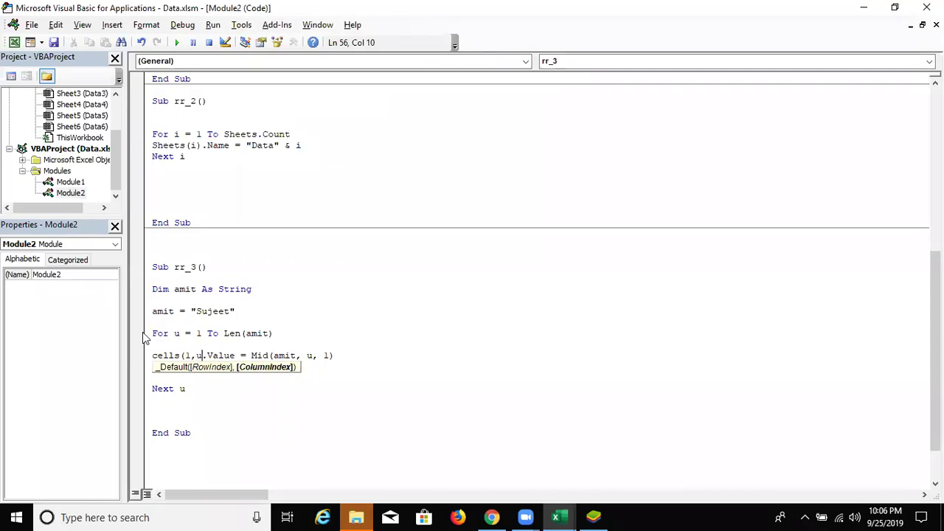
type(")")
left_click(244, 385)
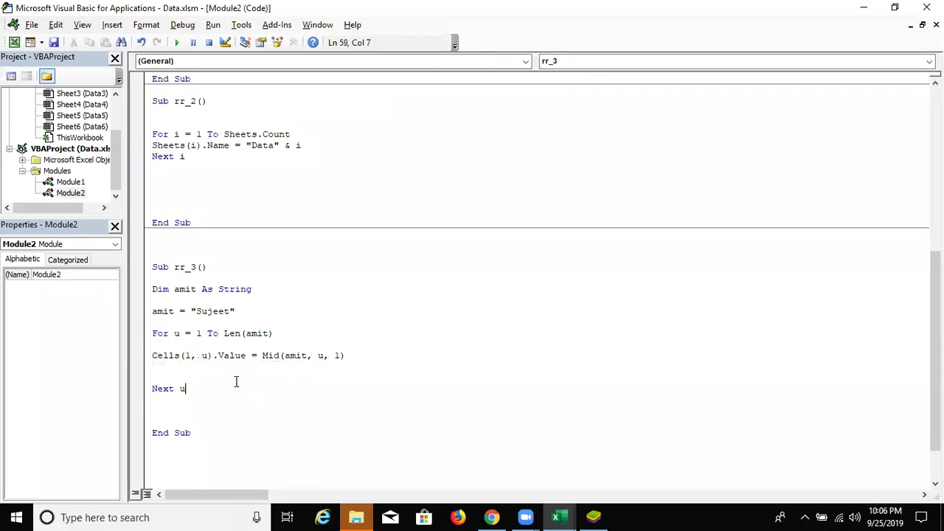
- Run rr_3 to spell Sujeet across row 1, then return to the VBA editor
left_click(206, 345)
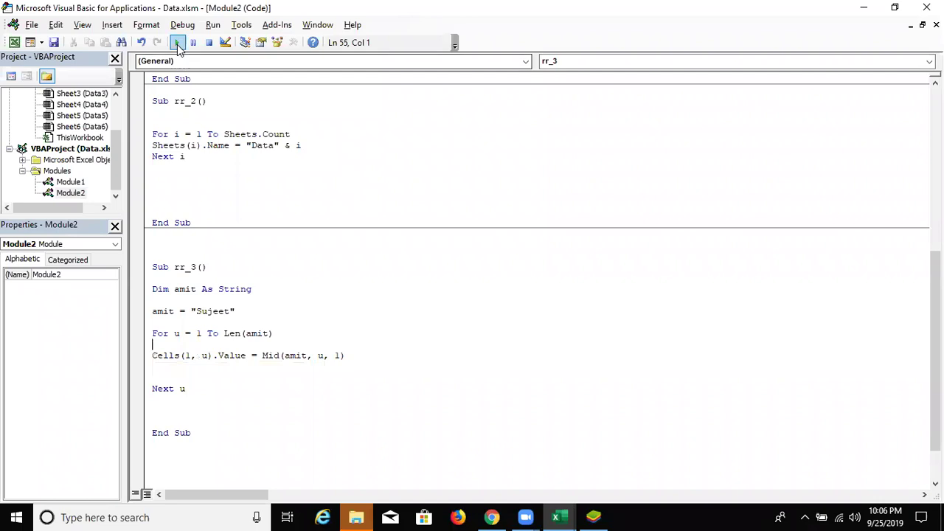
left_click(201, 300)
left_click(200, 315, "shift")
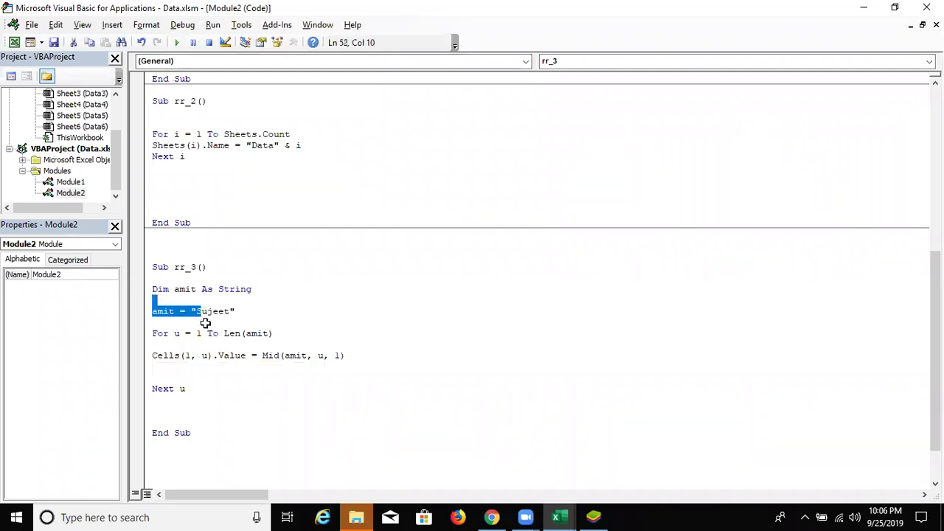
key("F5")
key("alt+F11")
key("alt+F11")
- Highlight the loop's start line and the Len function to explain them
left_click(216, 323)
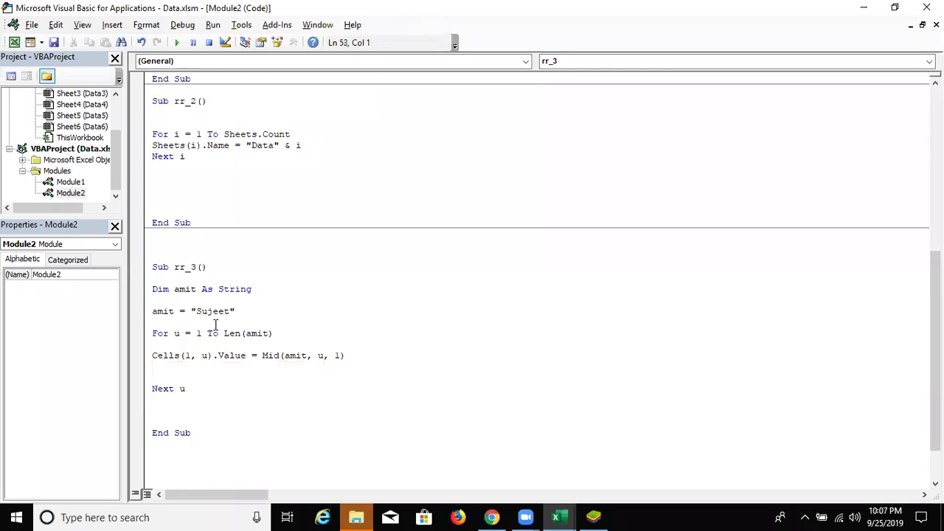
left_click_drag(216, 323, 224, 338)
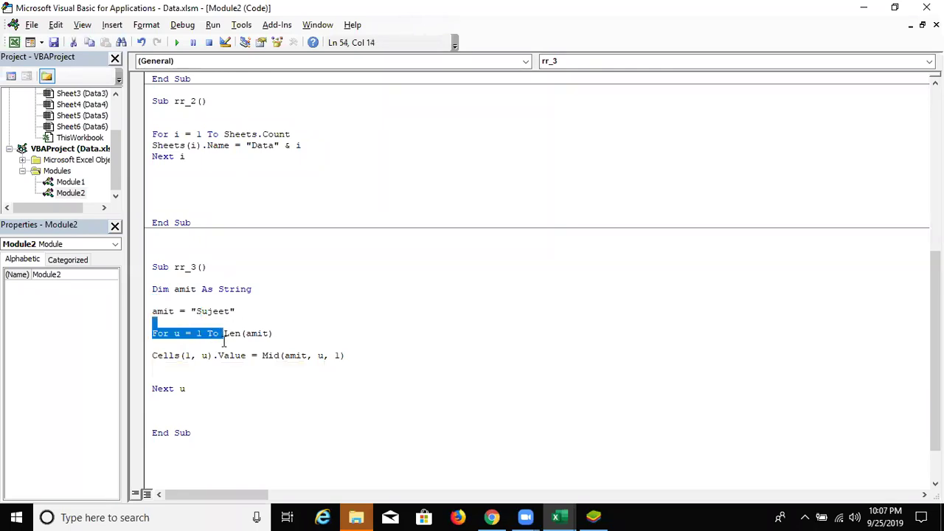
double_click(240, 333)
left_click(241, 334)
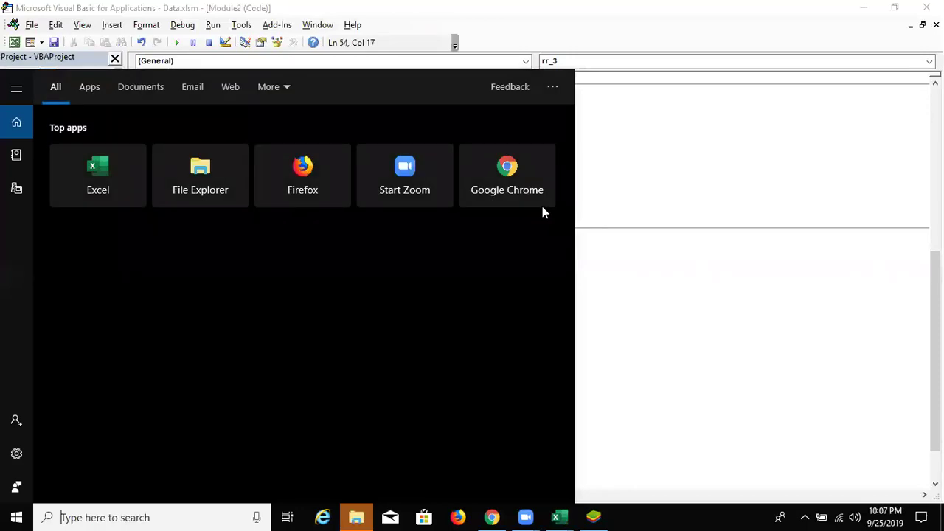
- Dismiss the search panel and minimize all windows to reveal the desktop
left_click(603, 53)
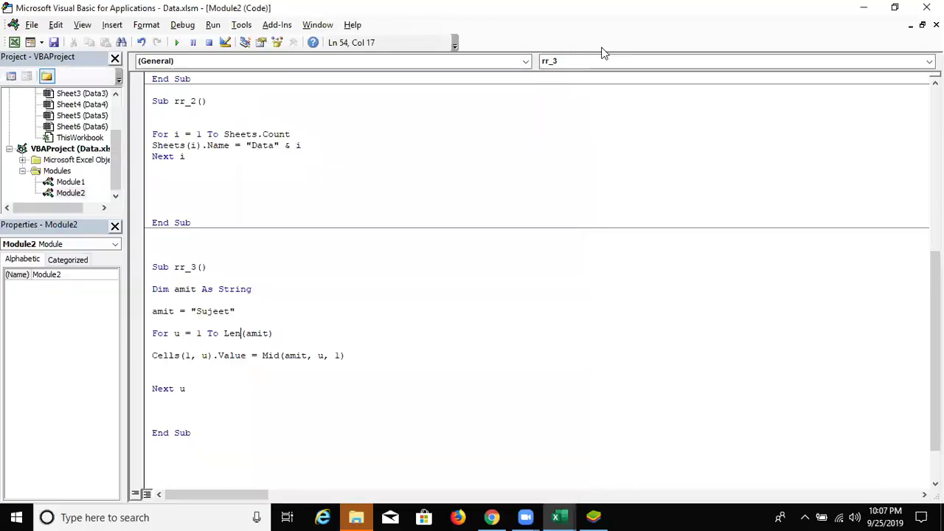
key("super+d")
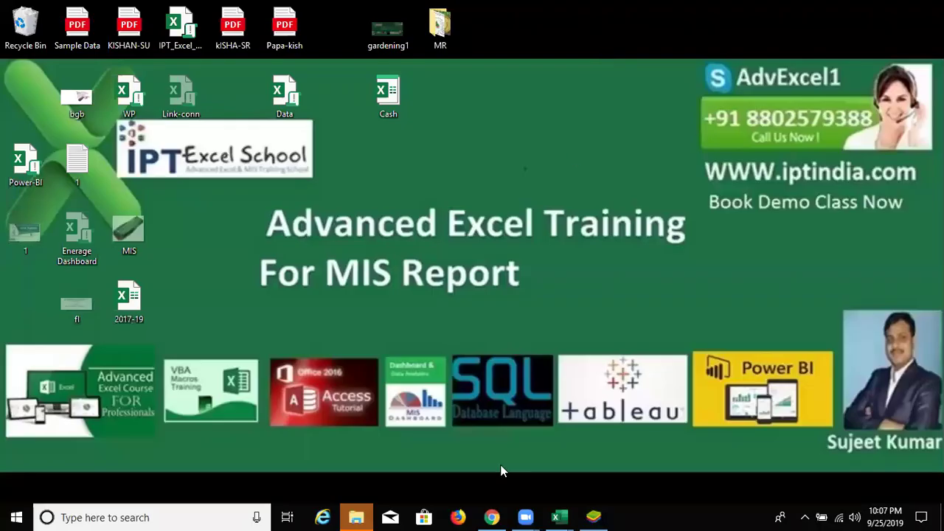